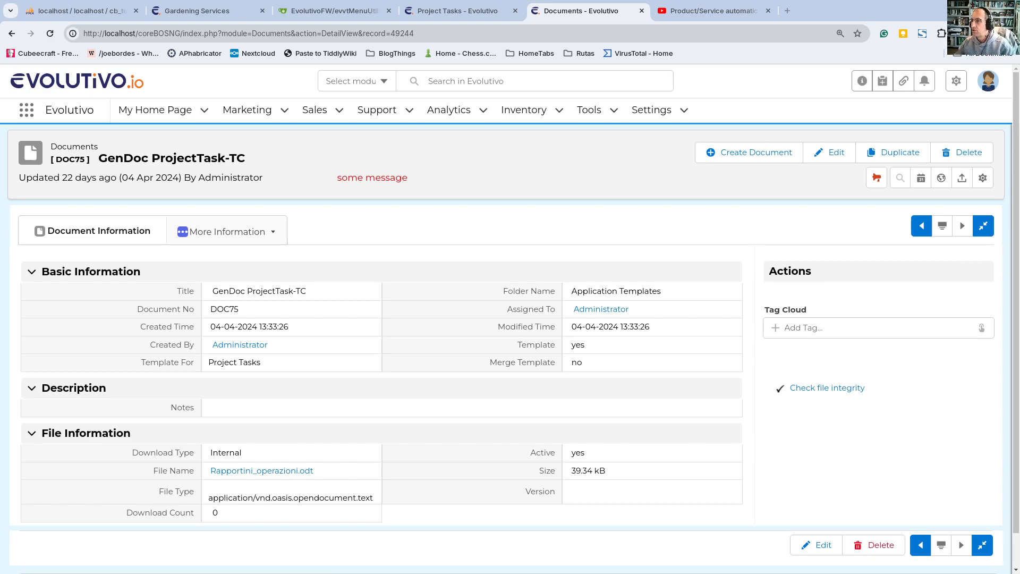
Step: View the YouTube video on the Product/Service automatic relate to Accounts Workflow, and close its page
left_click(691, 10)
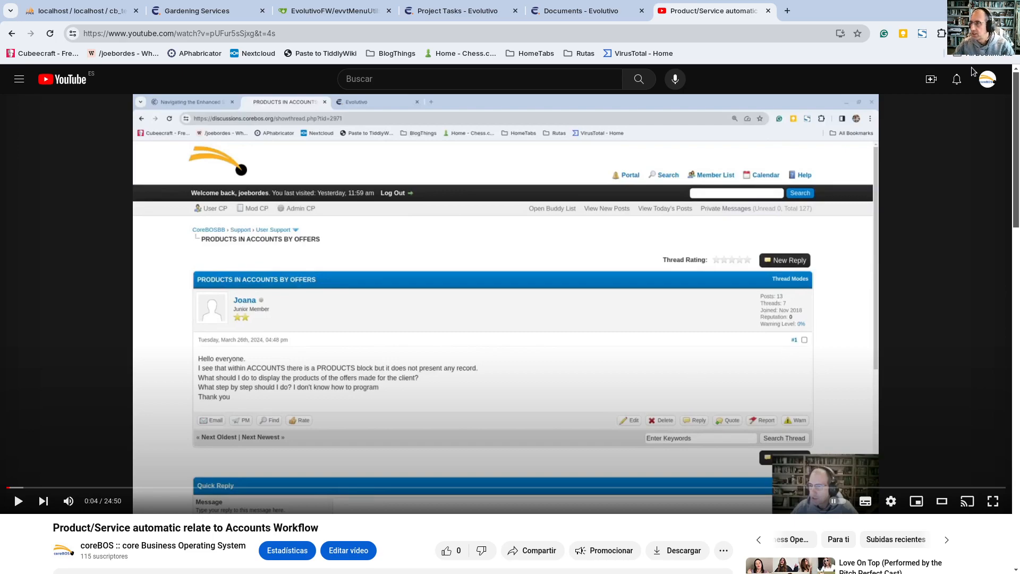
left_click(768, 11)
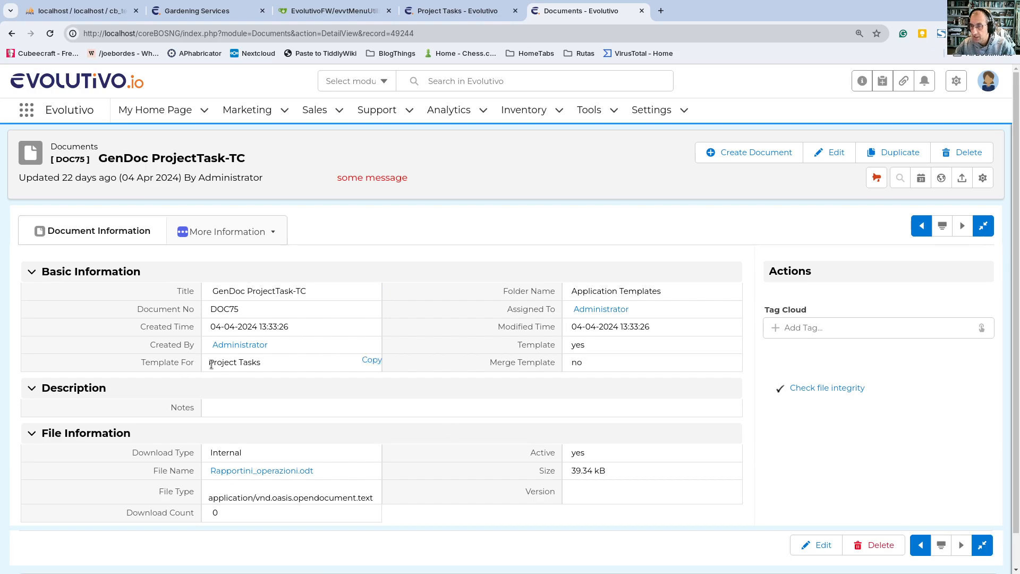
Step: Open the L'Matto project task and examine its GenDoc templates and the available document export, email and save actions
left_click(441, 7)
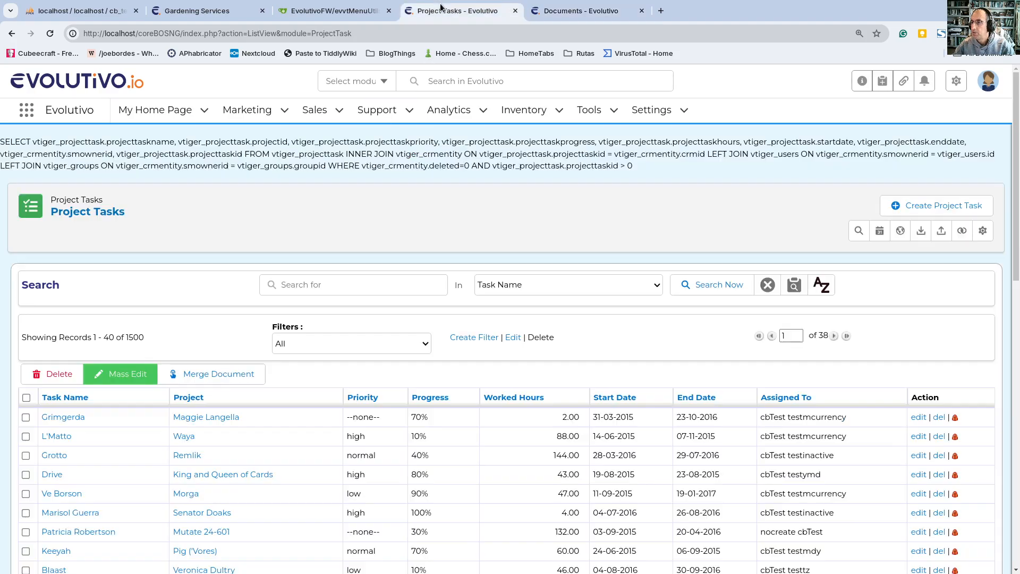
left_click(65, 437)
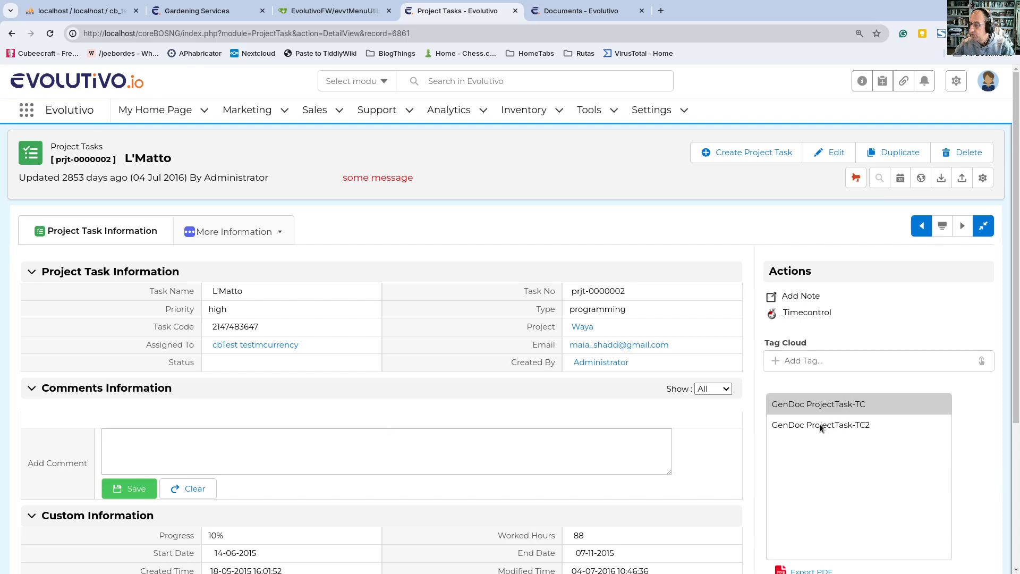
scroll(779, 412, "down", 4)
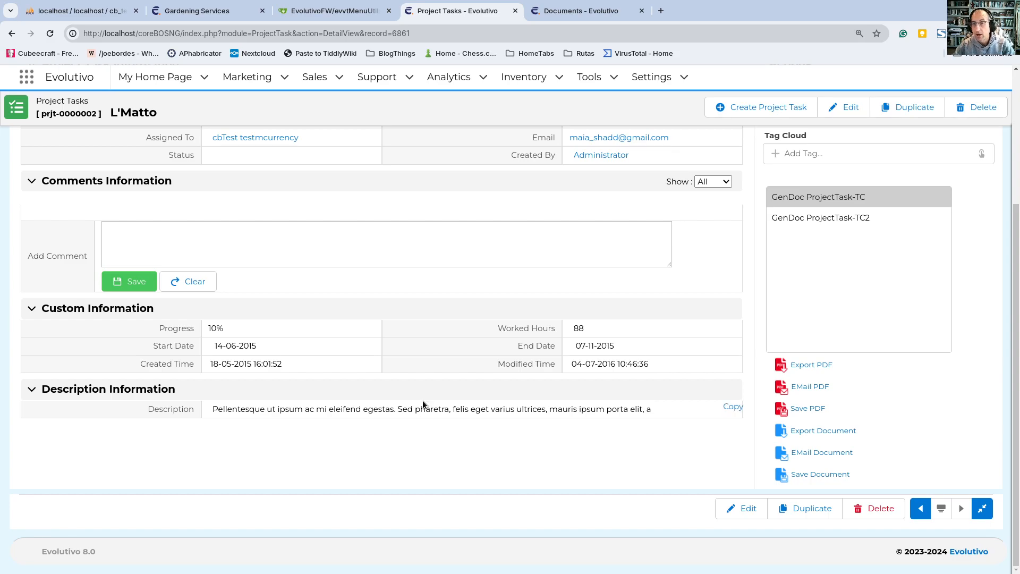
scroll(423, 404, "up", 4)
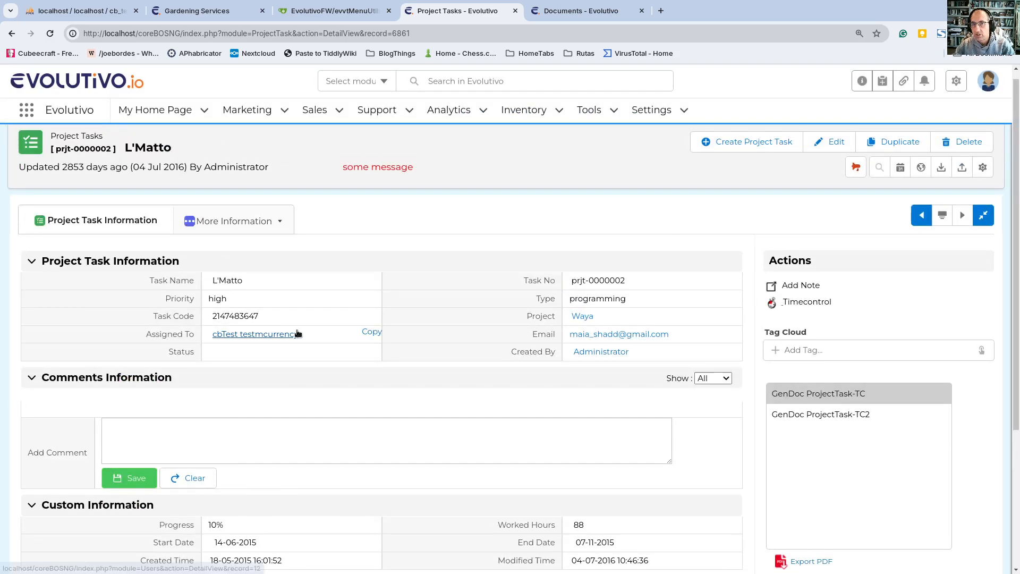
scroll(831, 499, "down", 4)
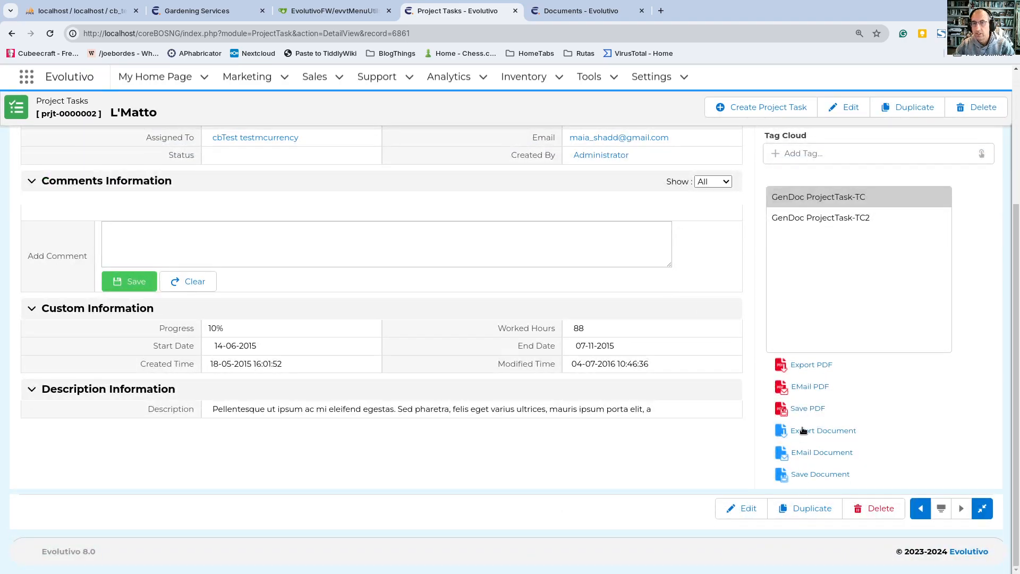
scroll(481, 443, "up", 4)
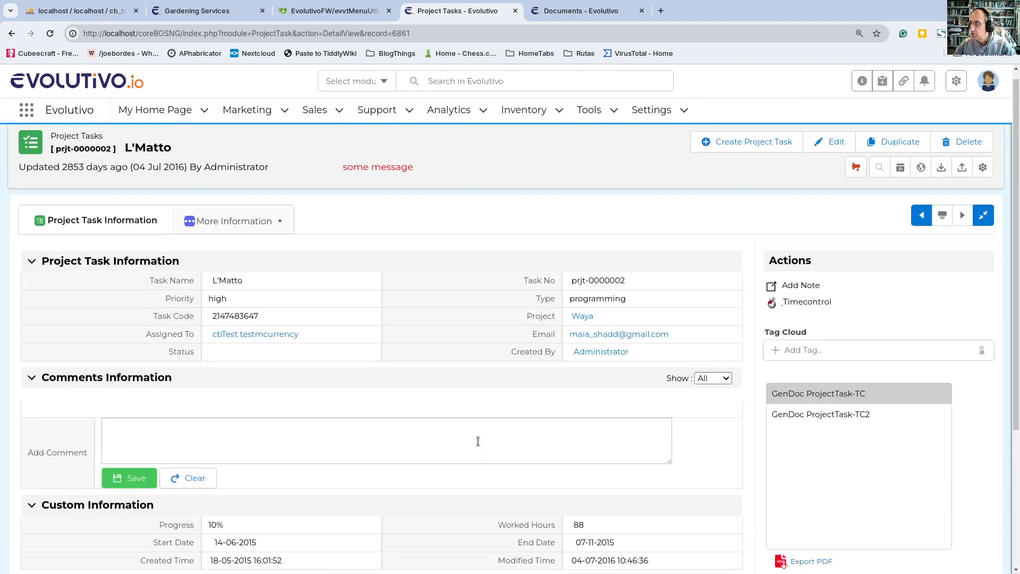
Step: Check the documents related to the L'Matto project task, and return to its task information
mouse_move(276, 215)
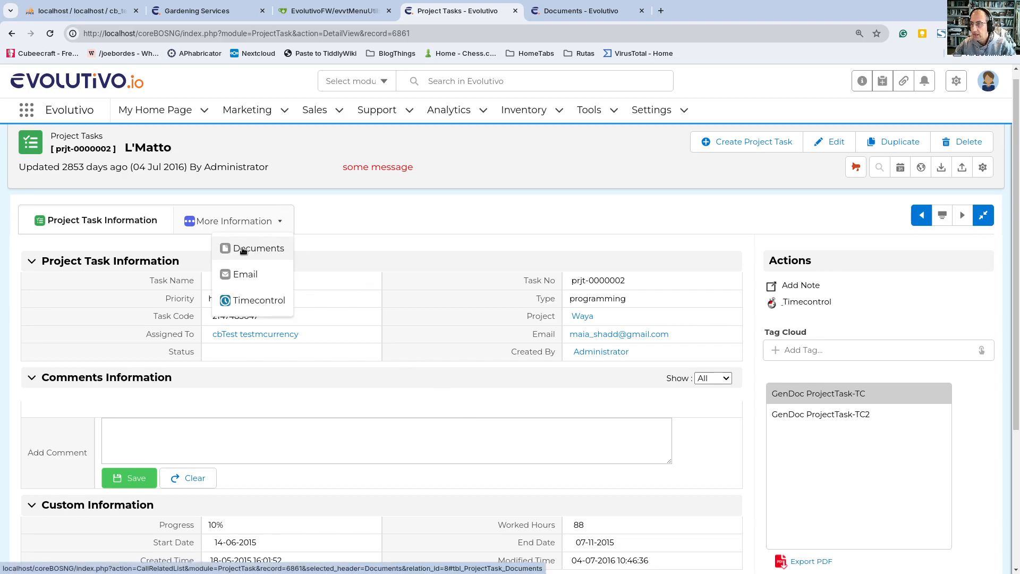
left_click(243, 249)
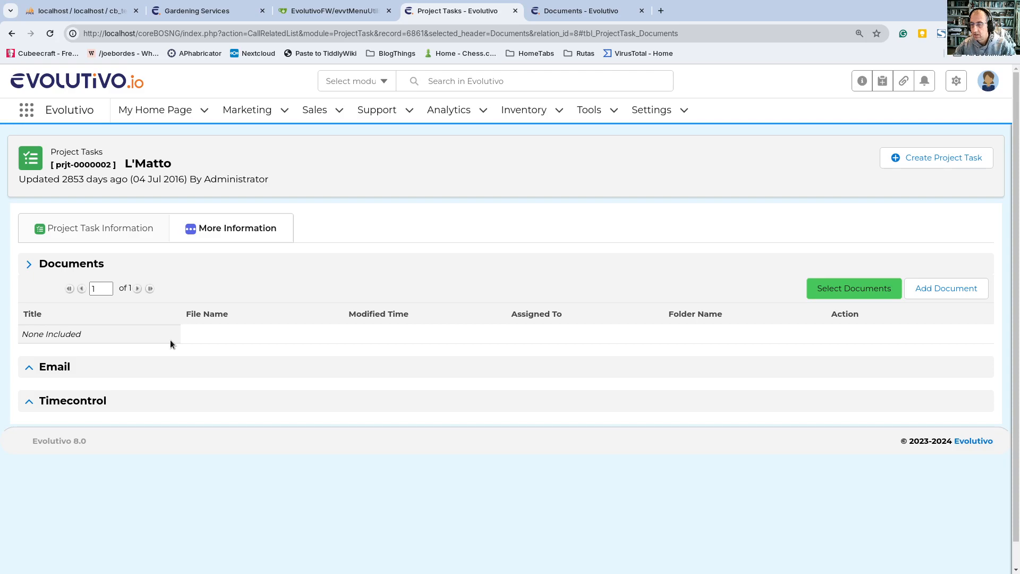
left_click(97, 231)
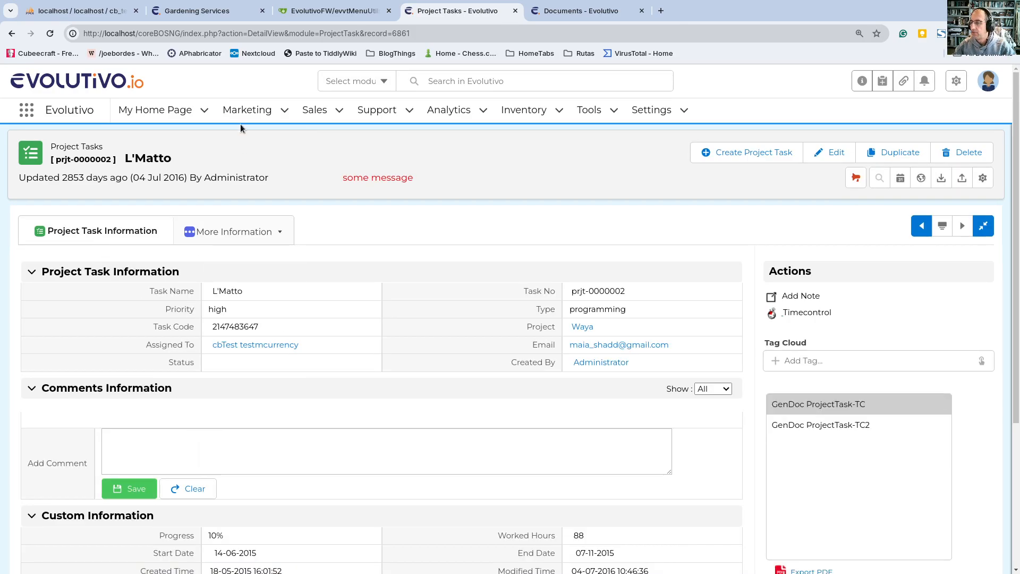
Step: Open the Workflows utility from the application settings, using the page that holds the GenDoc ProjectTask-TC document
mouse_move(311, 14)
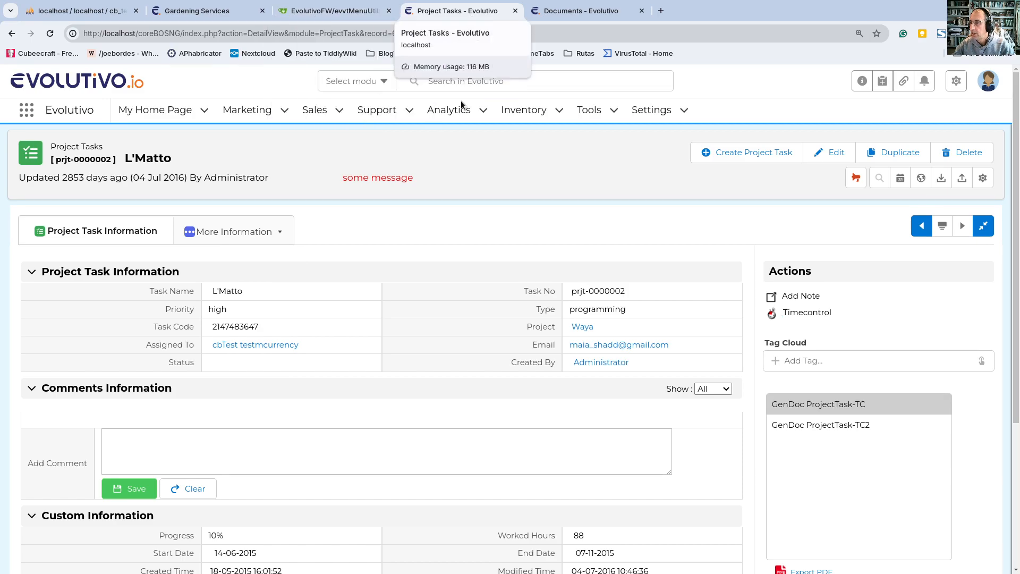
mouse_move(527, 110)
left_click(583, 11)
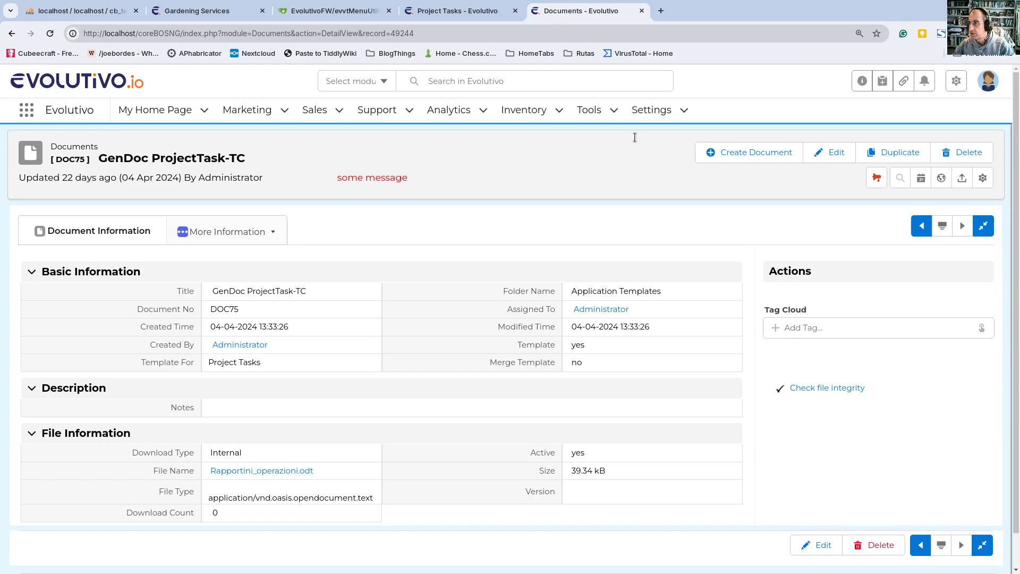
mouse_move(984, 88)
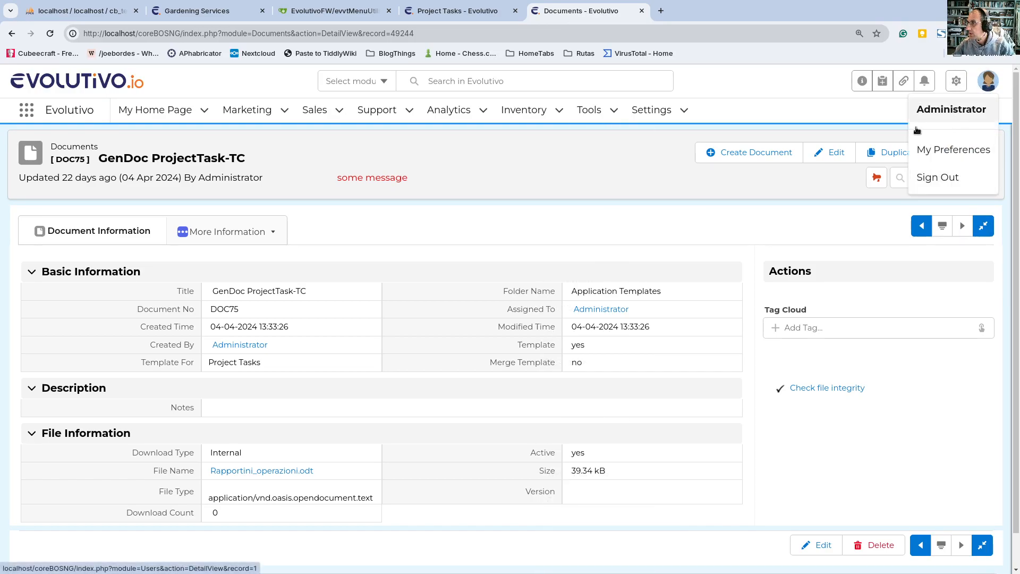
left_click(954, 81)
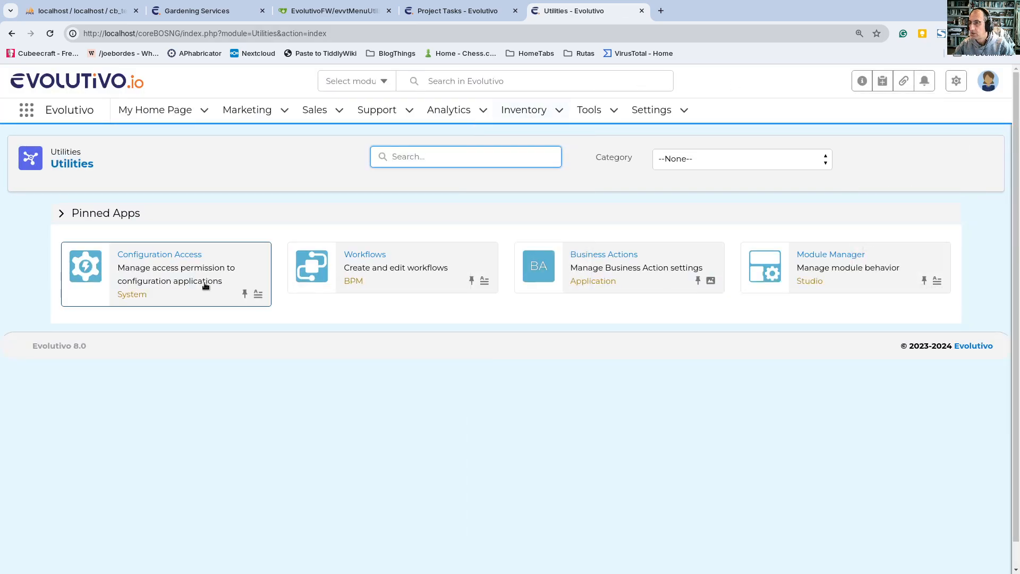
left_click(379, 263)
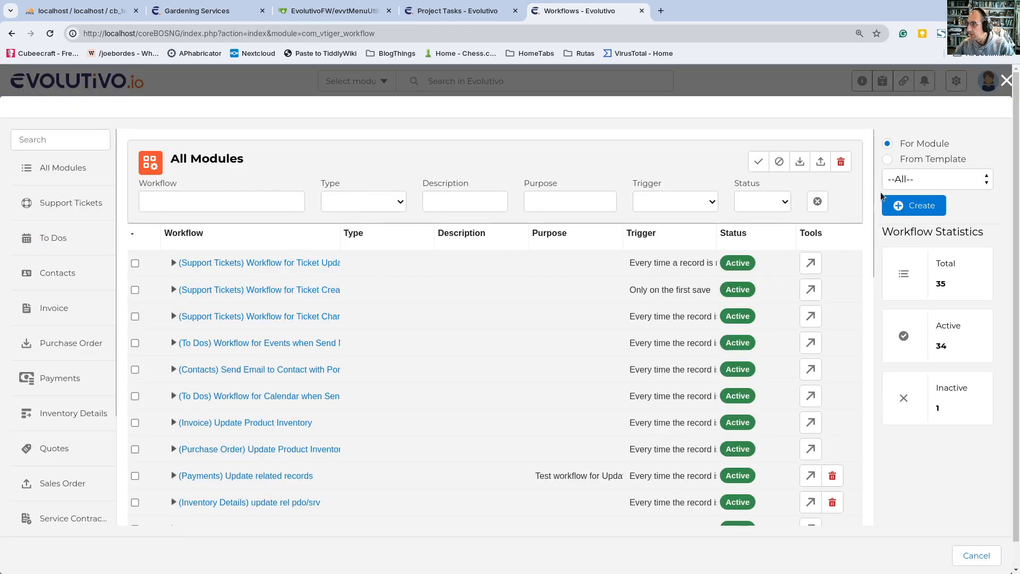
Step: Start creating a new workflow for the Project Tasks module
left_click(916, 178)
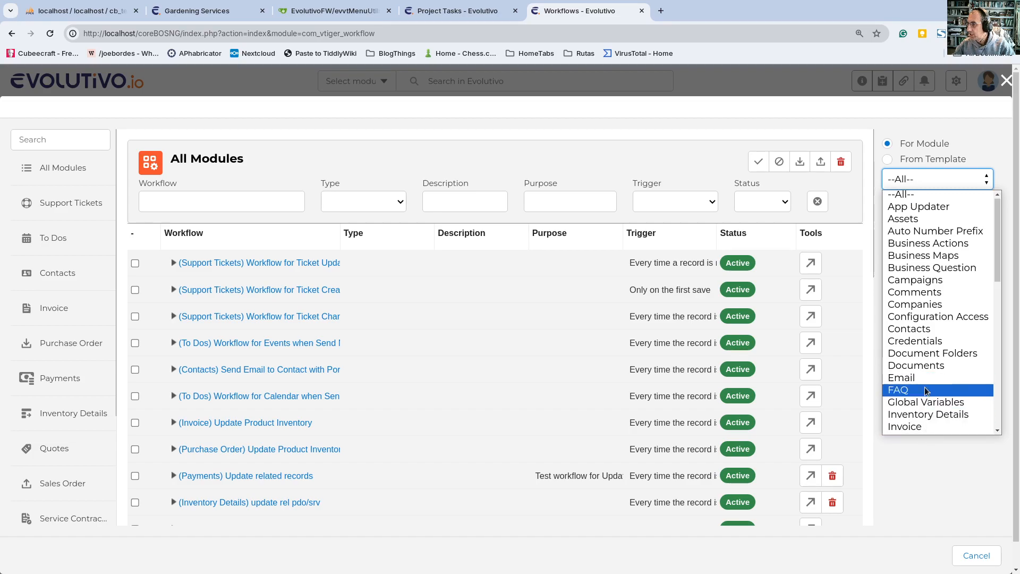
scroll(926, 390, "down", 5)
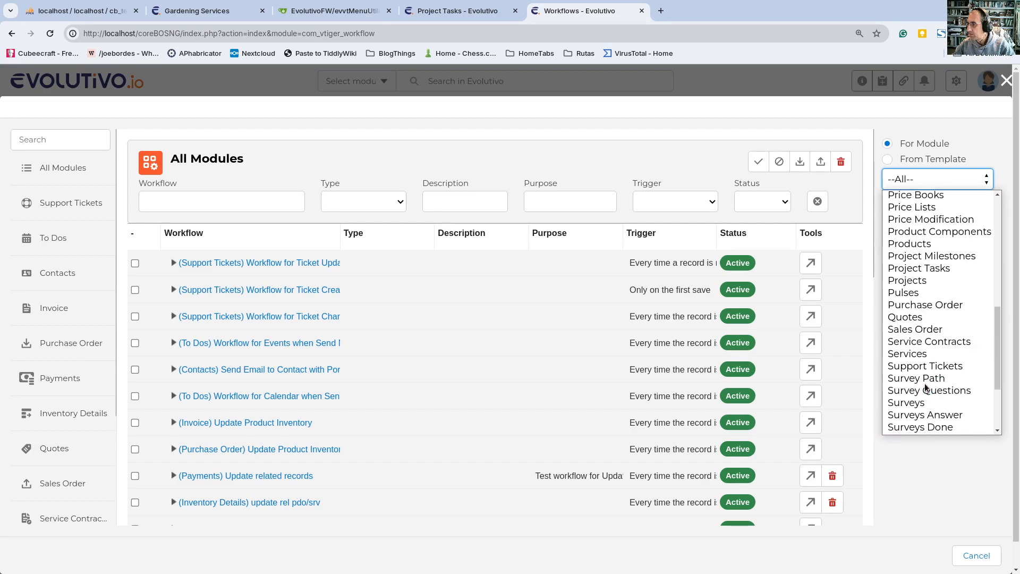
left_click(930, 269)
left_click(913, 206)
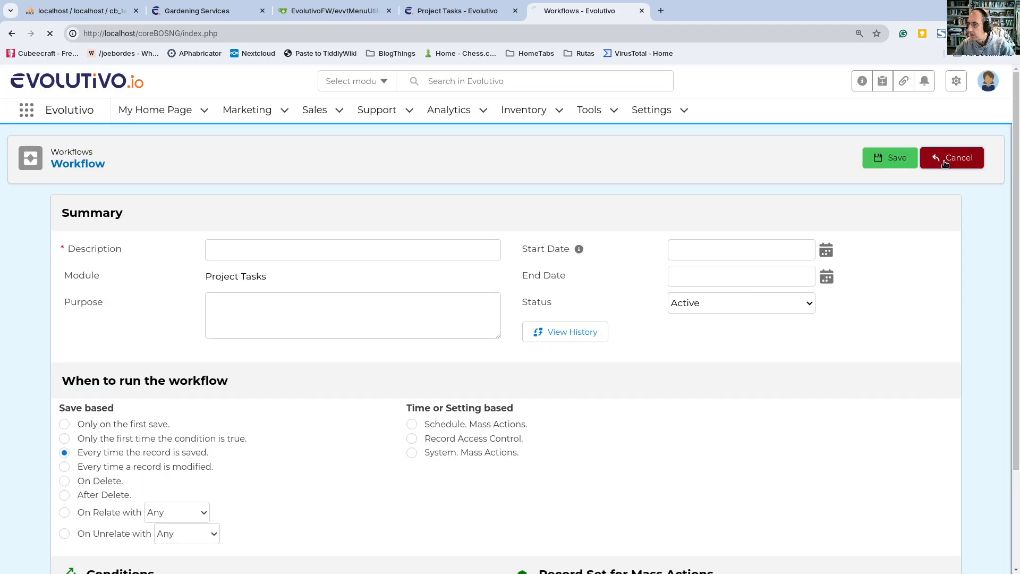
left_click(938, 160)
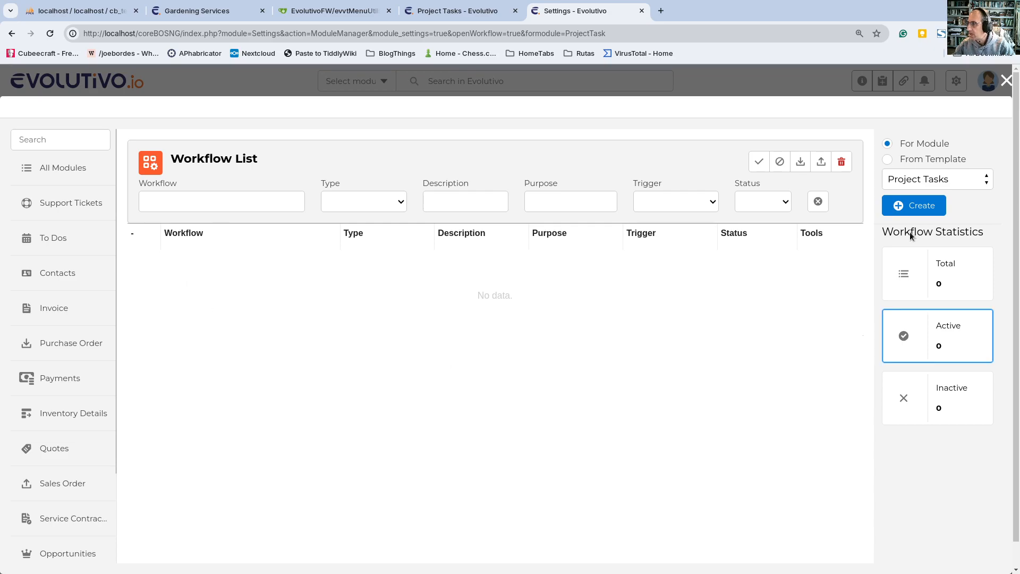
left_click(907, 210)
Step: Describe the workflow as "Generate docs" and save it
left_click(278, 244)
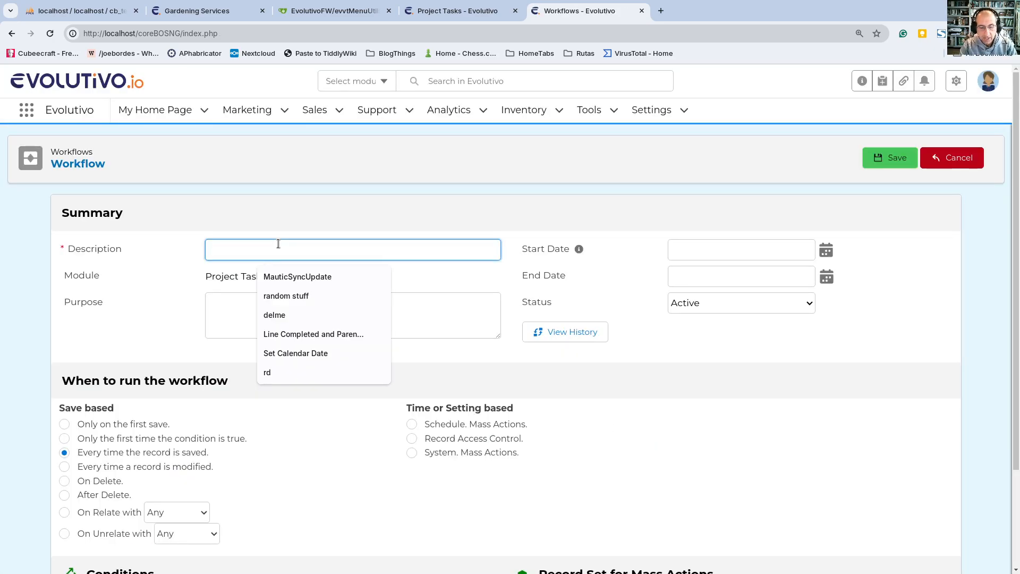
type("Generate")
key("BackSpace")
key("BackSpace")
type("erate docs")
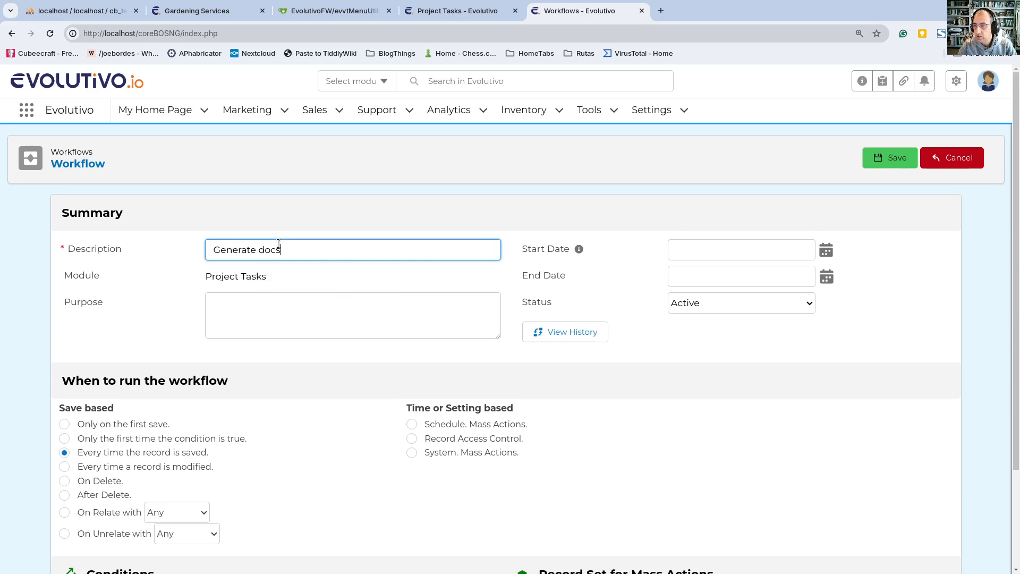
scroll(270, 439, "down", 3)
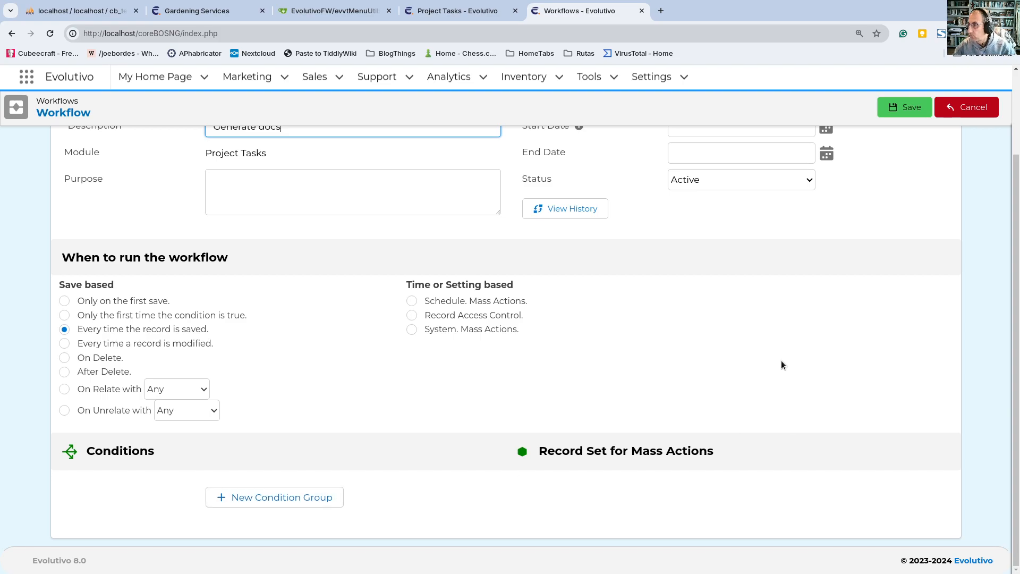
left_click(902, 104)
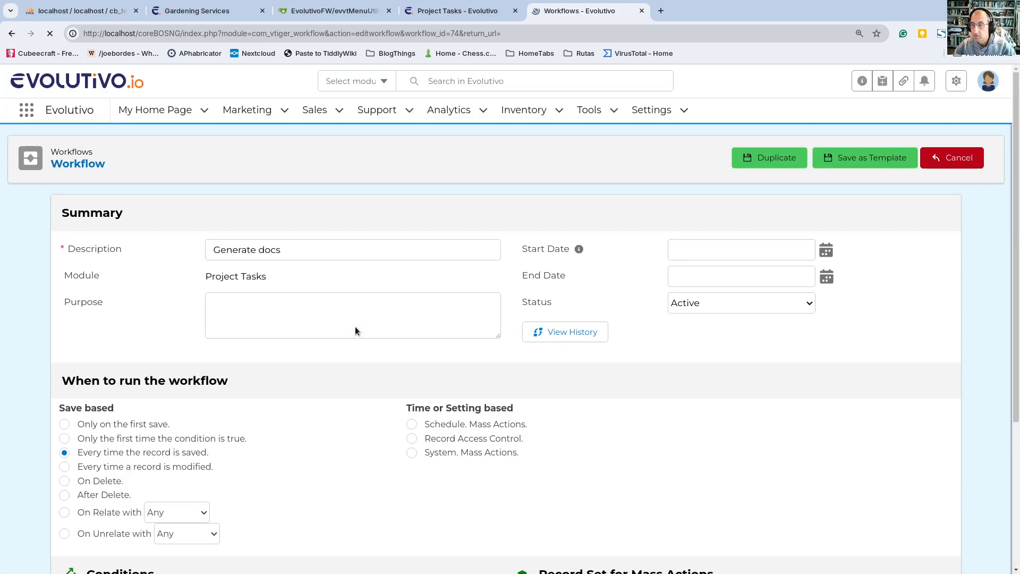
Step: Add a Generate Document task to the workflow and title it "gendoc"
scroll(387, 476, "down", 4)
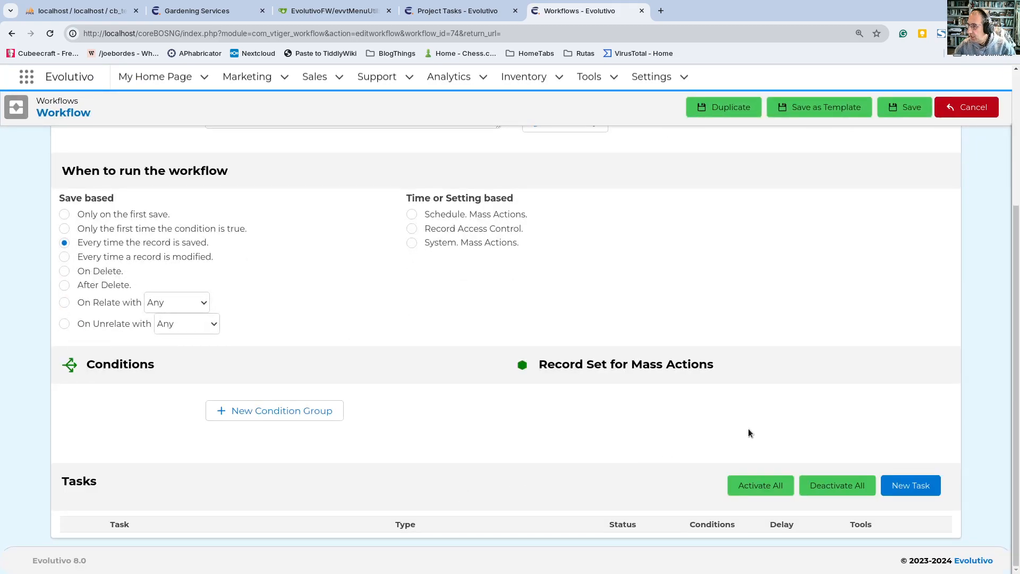
left_click(938, 494)
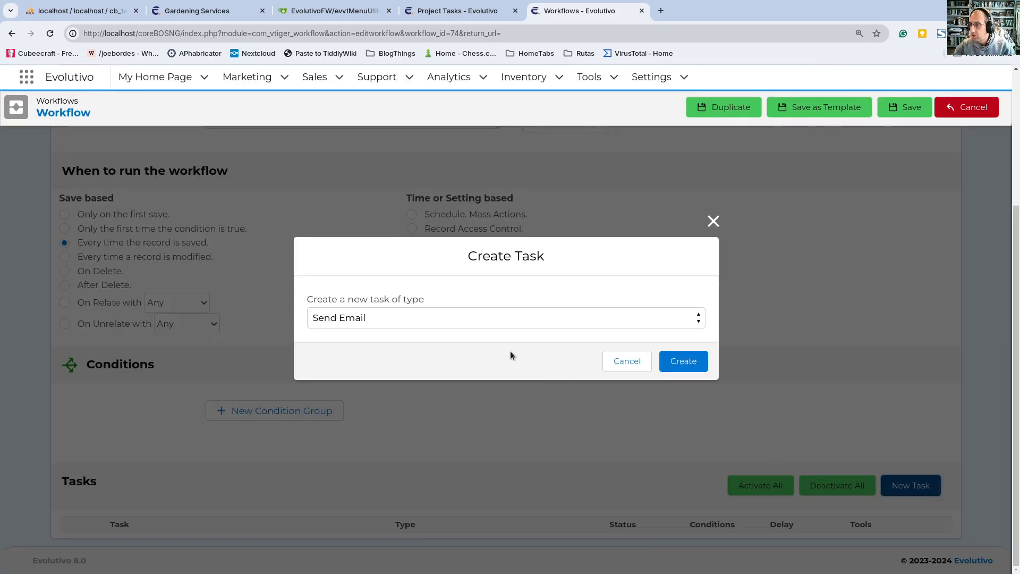
left_click(431, 319)
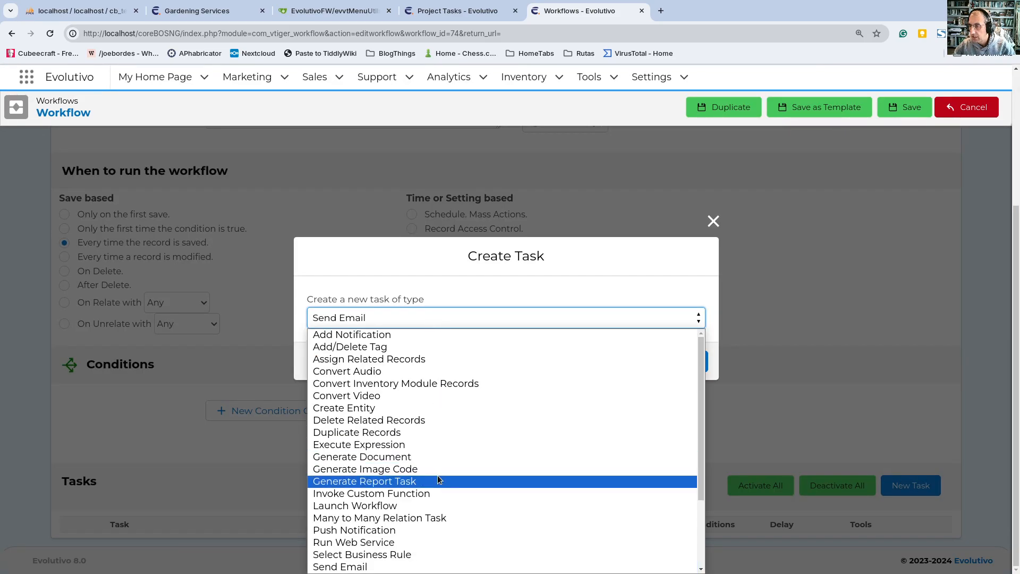
left_click(442, 457)
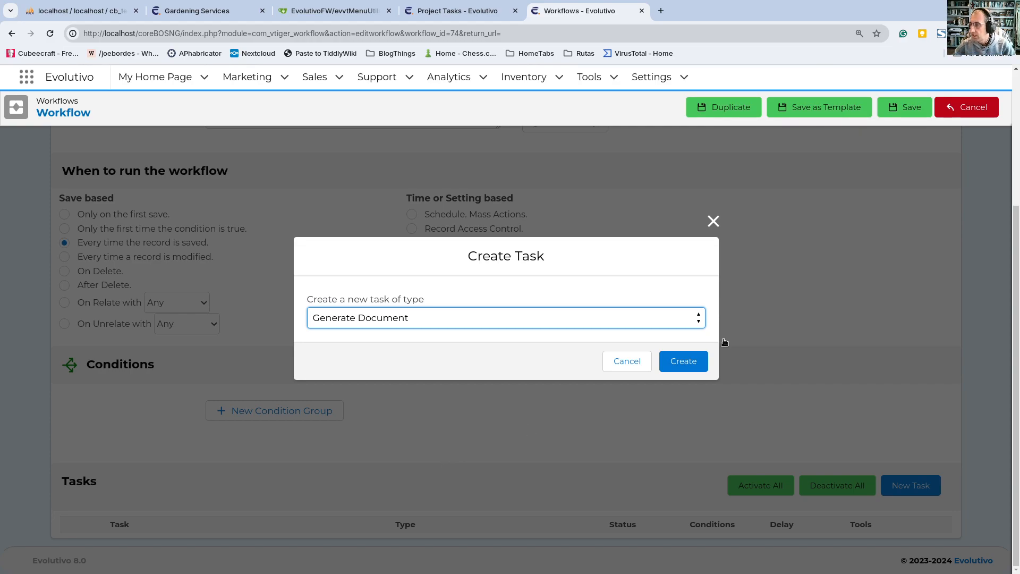
left_click(681, 361)
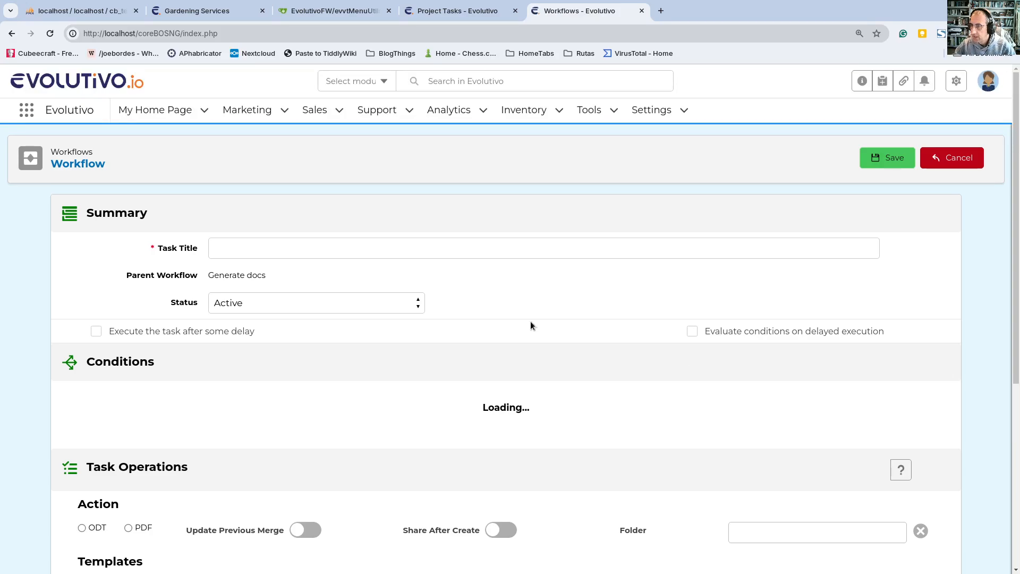
left_click(284, 247)
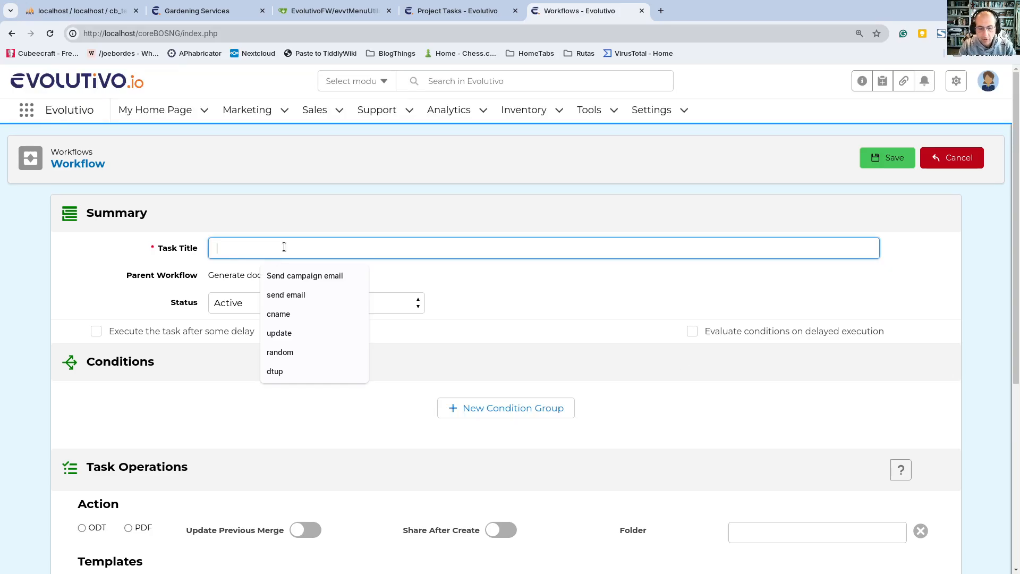
type("gendoc")
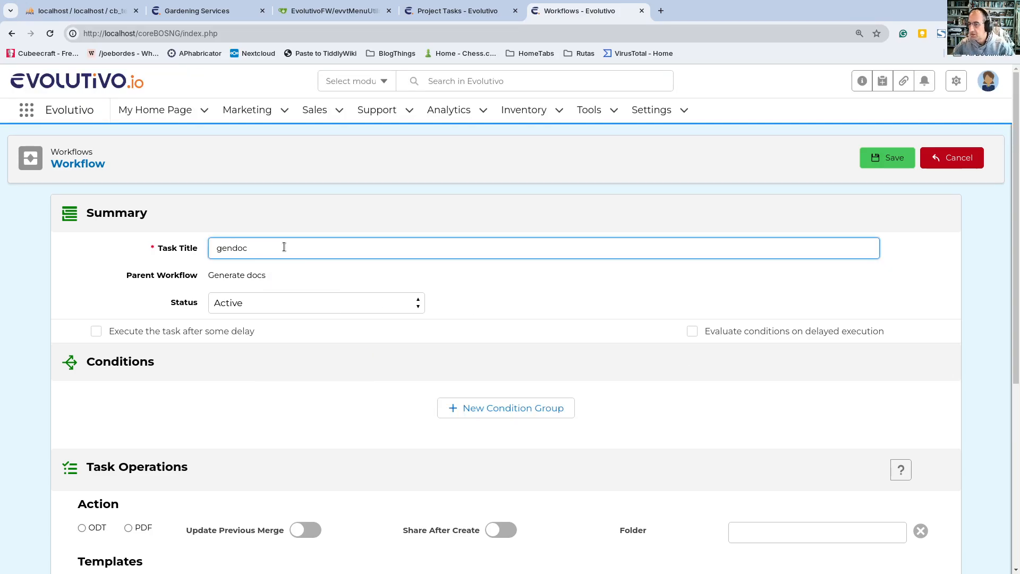
Step: Set the gendoc task's action to ODT and enable Update Previous Merge
scroll(288, 276, "down", 5)
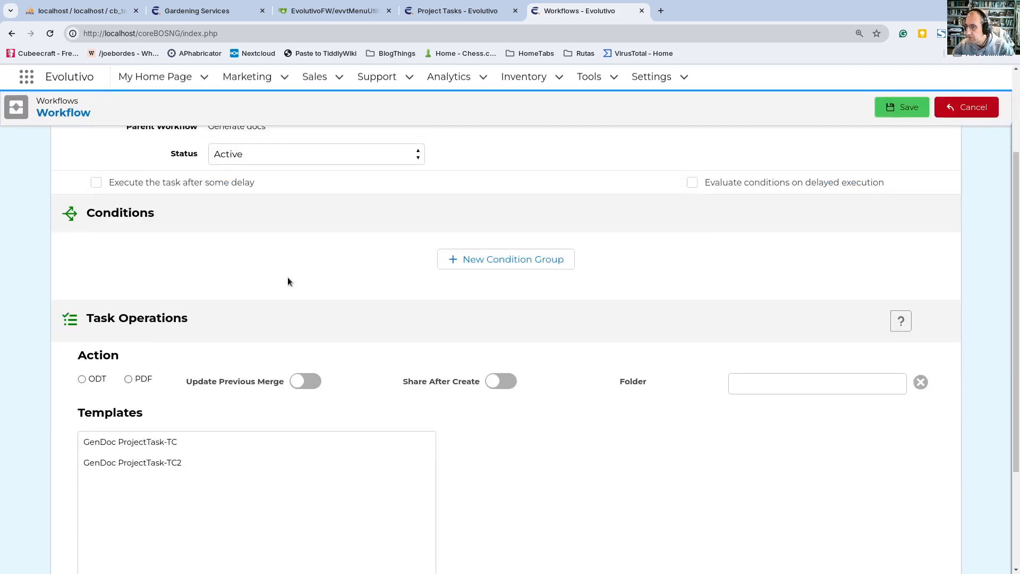
scroll(290, 281, "down", 1)
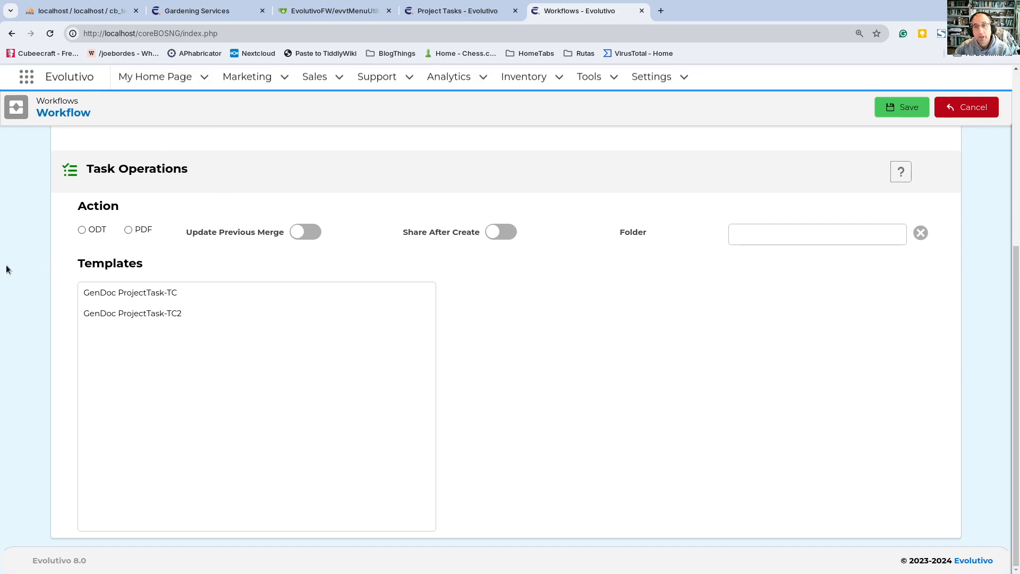
left_click(82, 231)
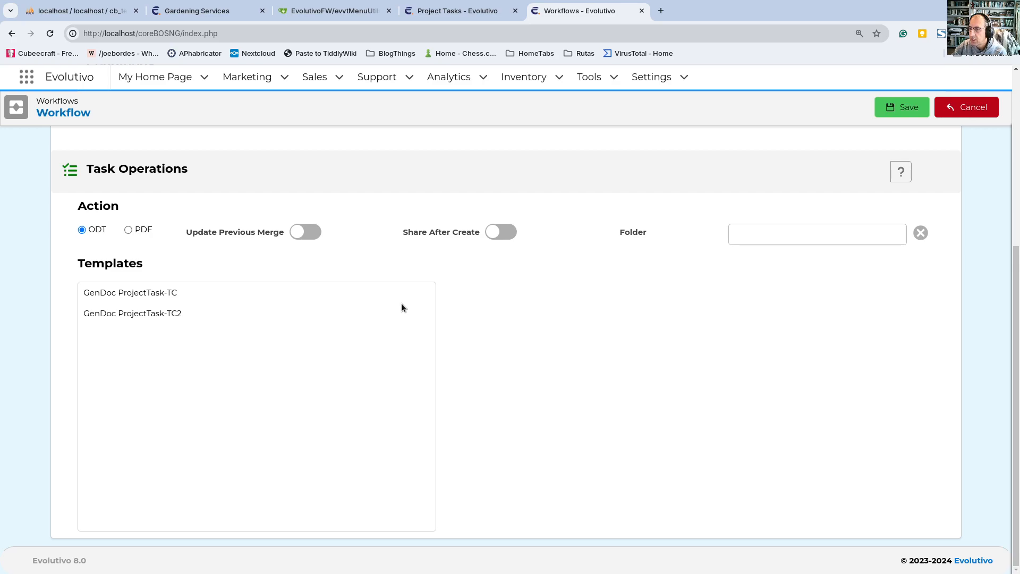
left_click(312, 239)
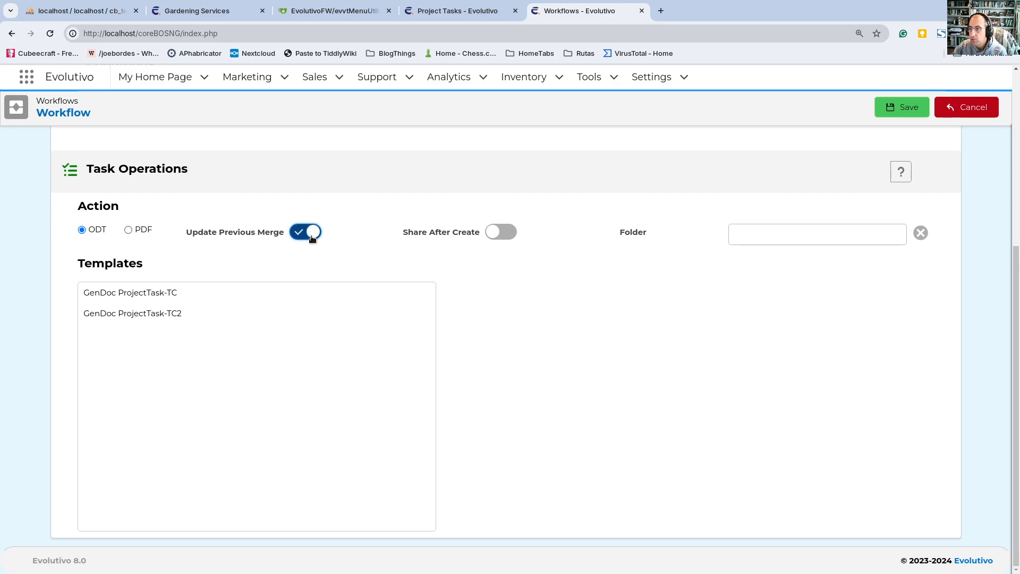
Step: Turn off Update Previous Merge for the gendoc task and set its folder to Avengers
left_click(312, 237)
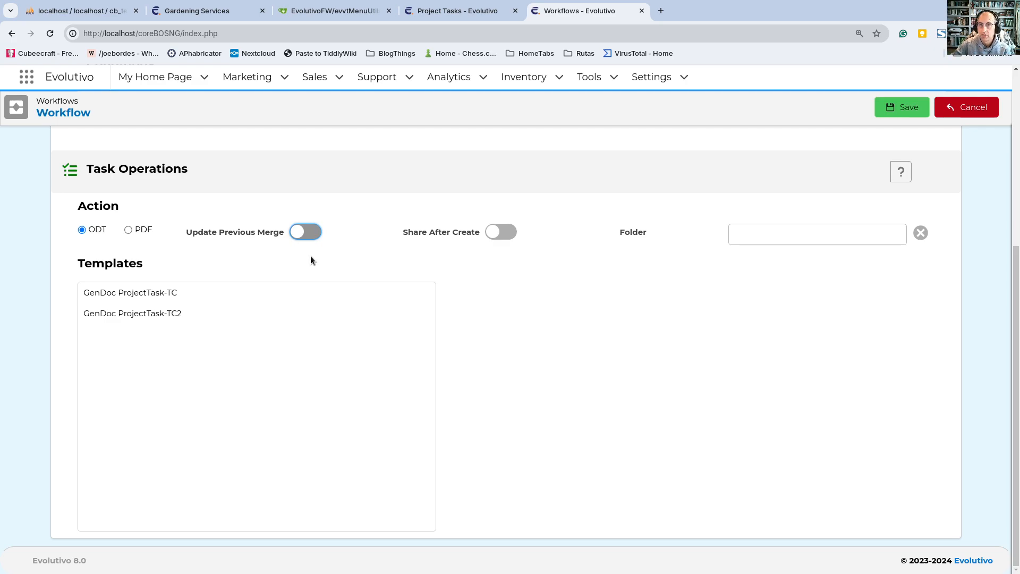
left_click(304, 237)
left_click(304, 237)
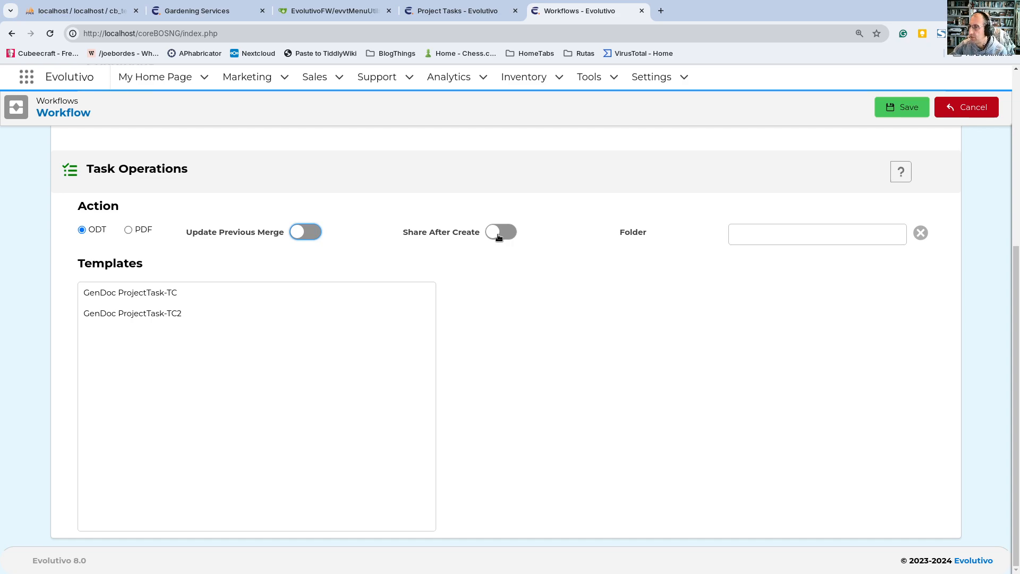
left_click(769, 233)
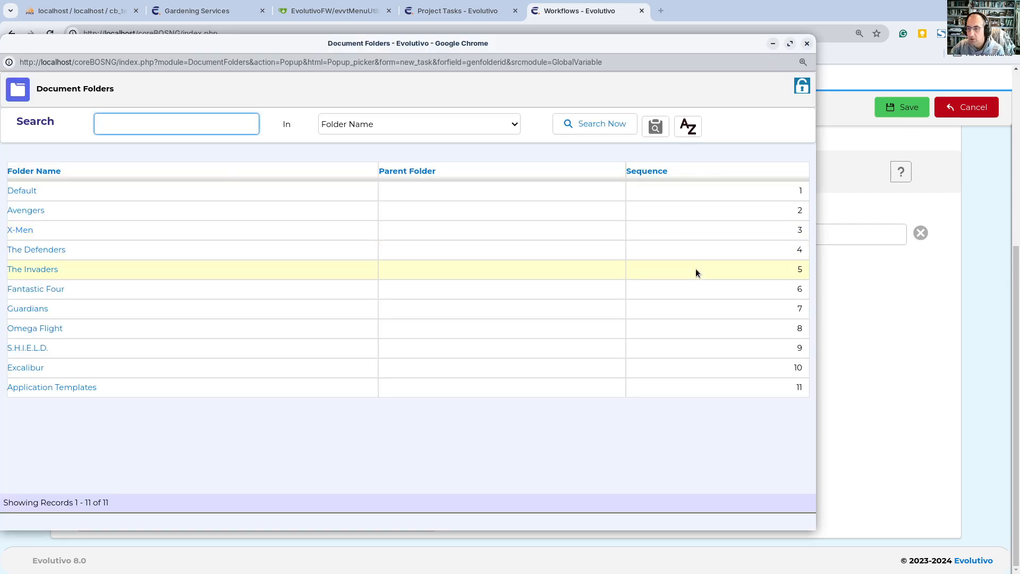
left_click(33, 210)
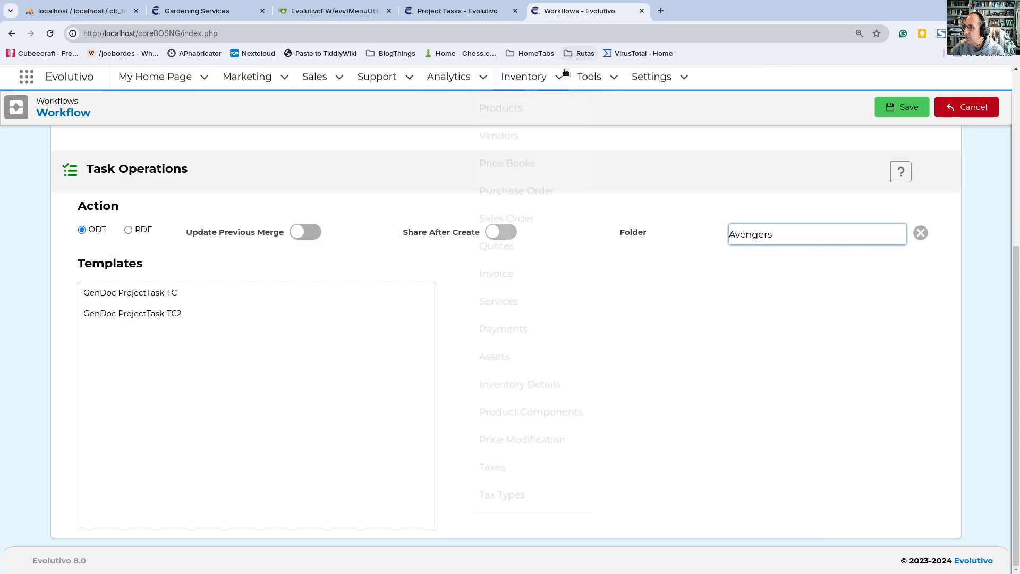
Step: Open Document Folders in a separate tab and inspect the Avengers folder's related documents
mouse_move(607, 81)
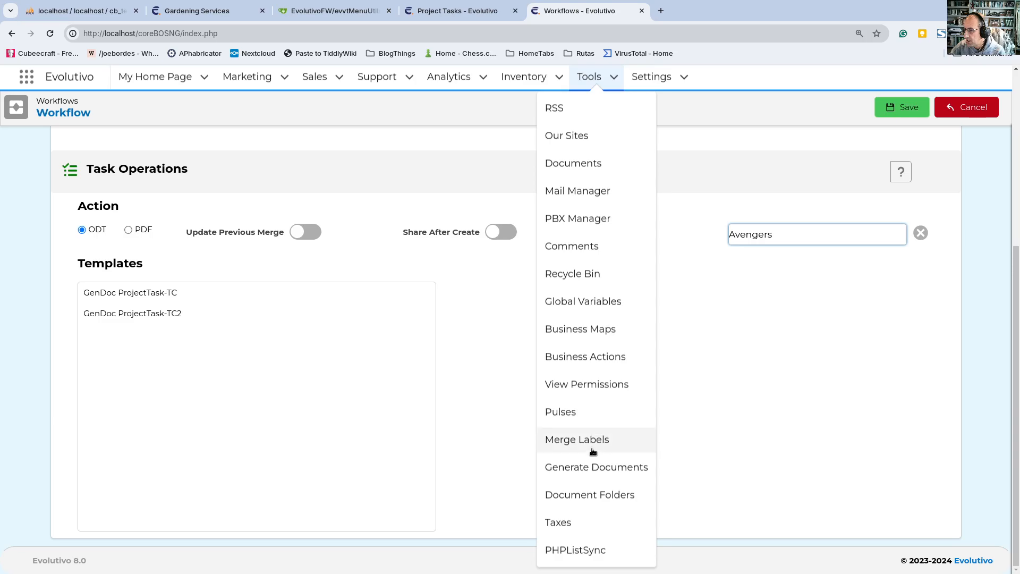
middle_click(597, 493)
left_click(703, 7)
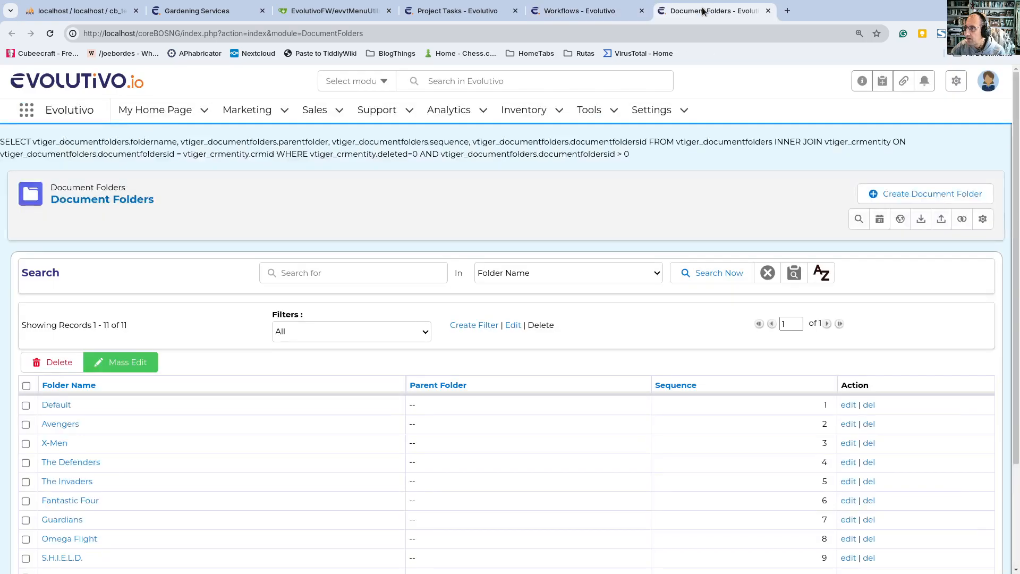
mouse_move(592, 109)
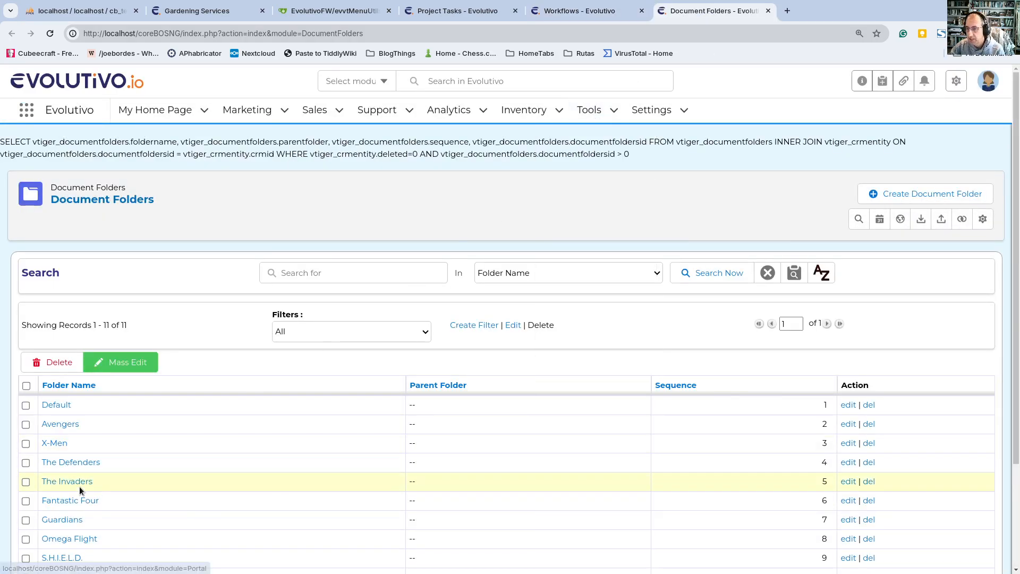
left_click(74, 423)
mouse_move(260, 230)
left_click(267, 261)
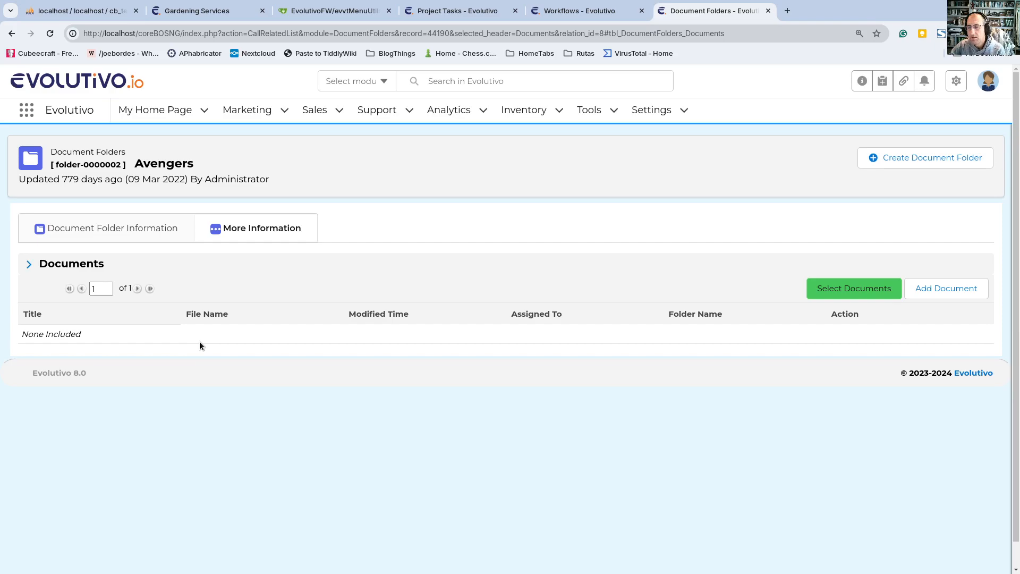
Step: Return to the gendoc task, select the GenDoc ProjectTask-TC template and save the task
left_click(569, 9)
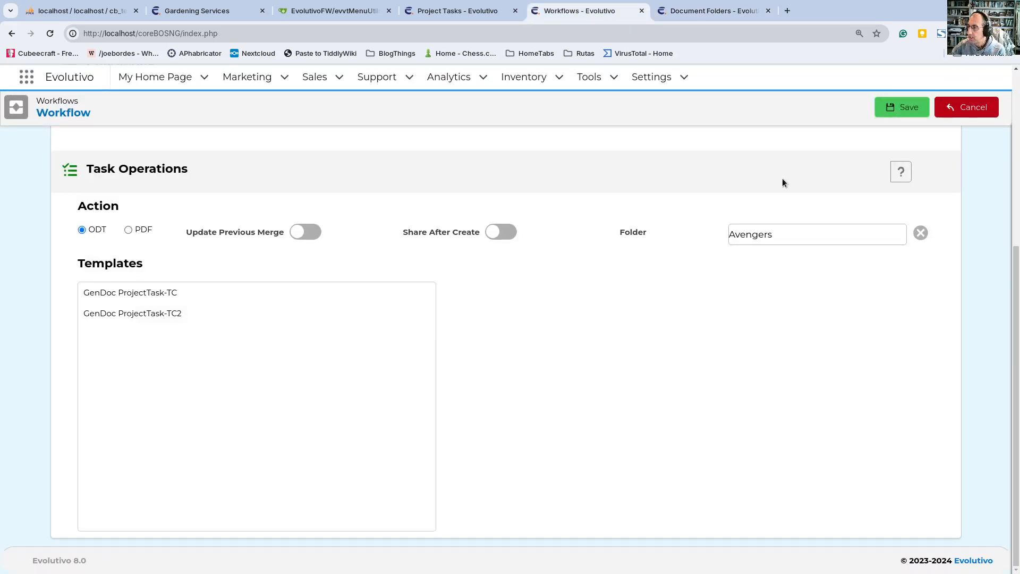
left_click(216, 296)
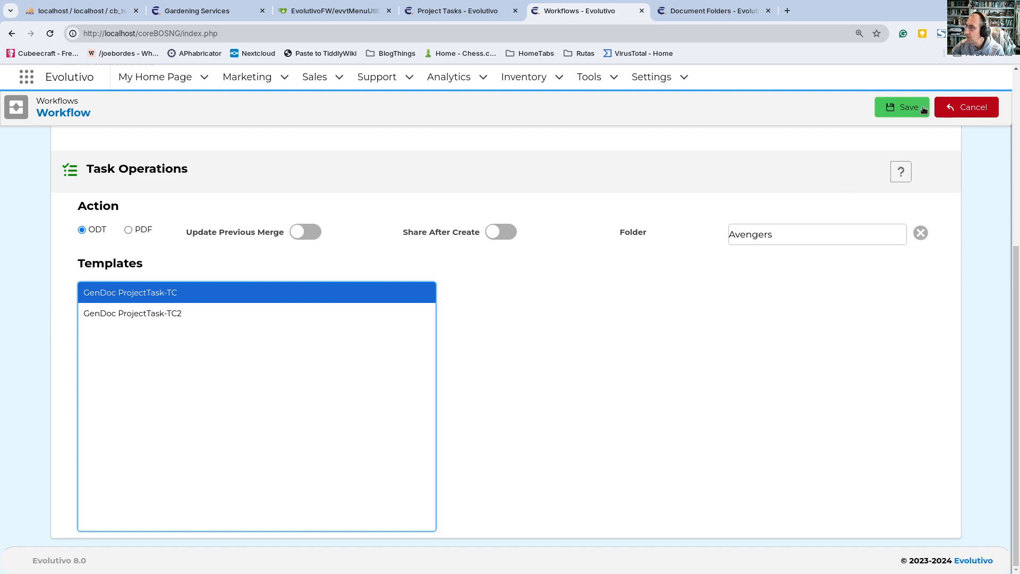
left_click(901, 108)
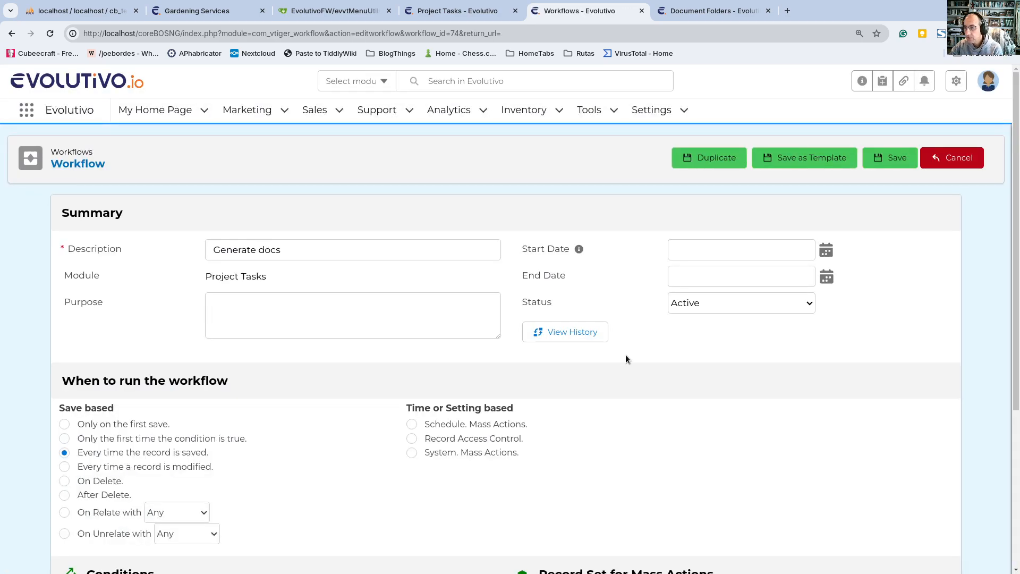
Step: Create a Many to Many Relation Task in the Generate docs workflow
scroll(626, 355, "down", 5)
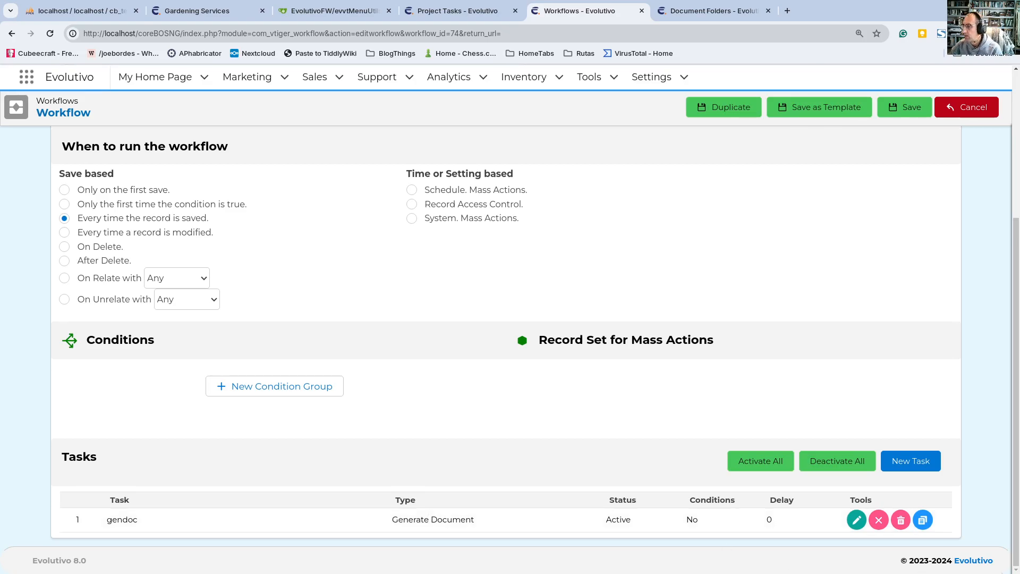
left_click(927, 466)
left_click(417, 317)
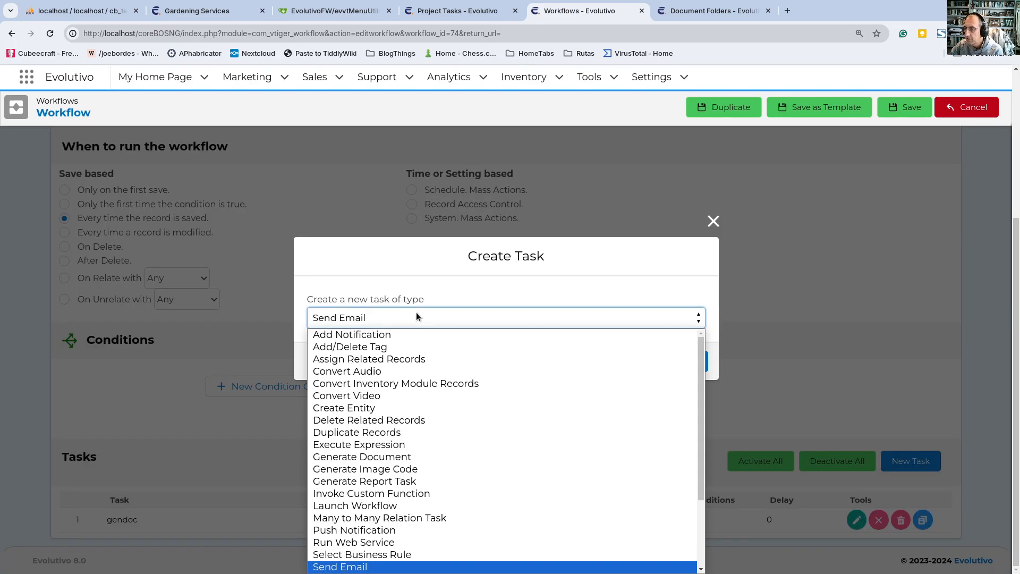
scroll(436, 424, "down", 2)
left_click(428, 423)
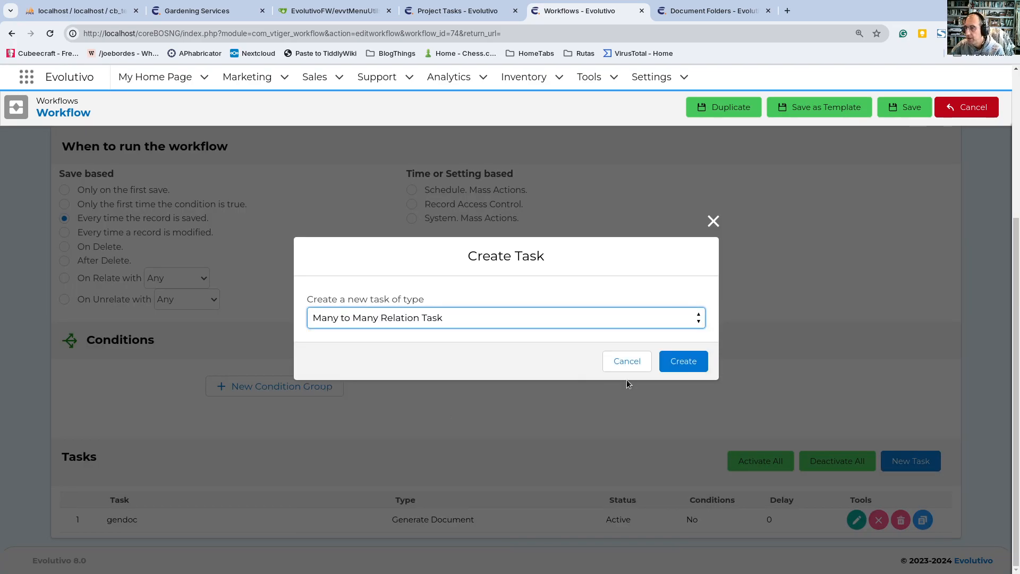
left_click(684, 363)
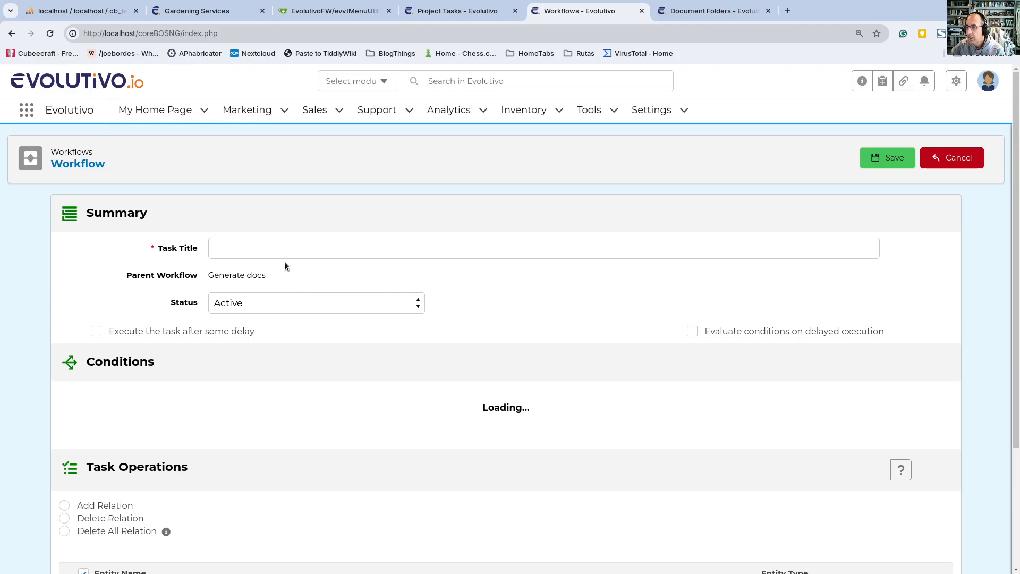
Step: Title the relation task "rel docs" and set it to Add Relation with Documents as the related module
left_click(285, 253)
type("rel docs")
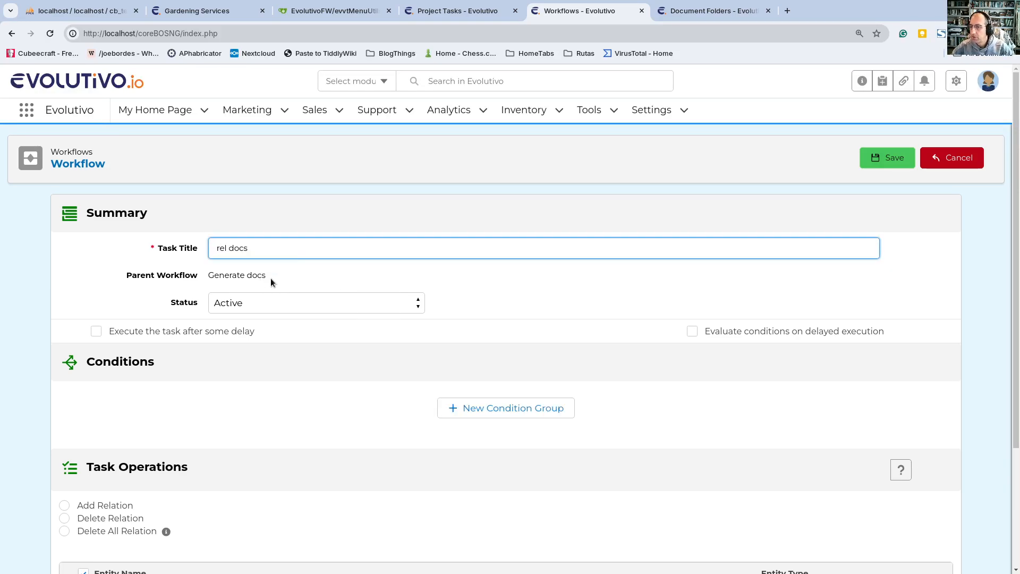
scroll(270, 279, "down", 3)
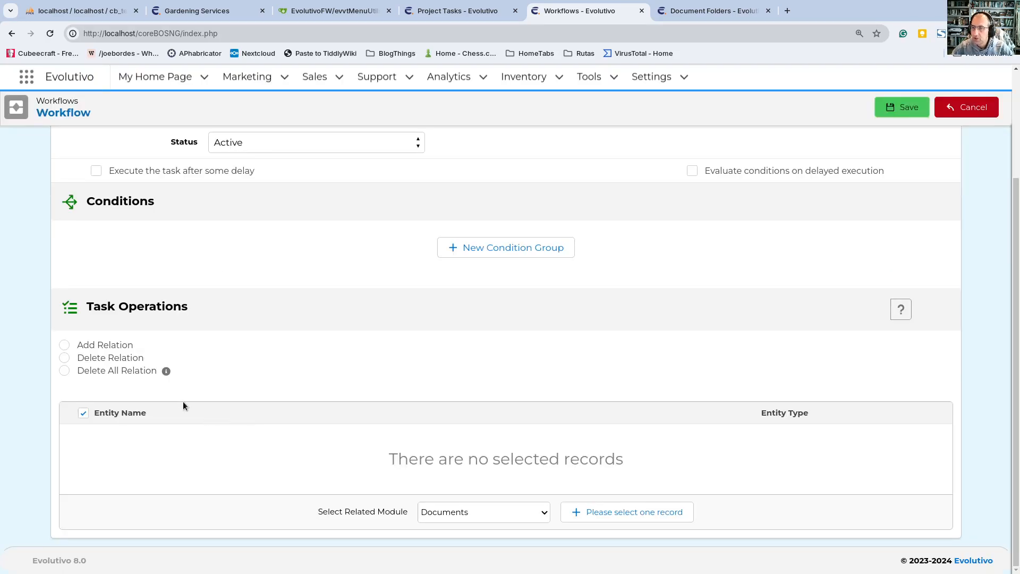
left_click(115, 346)
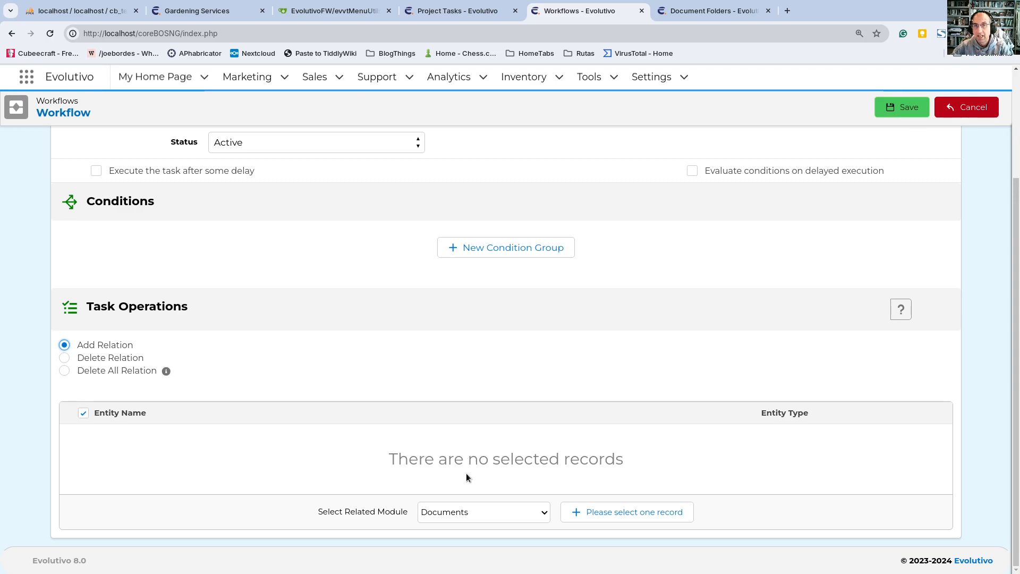
left_click(462, 511)
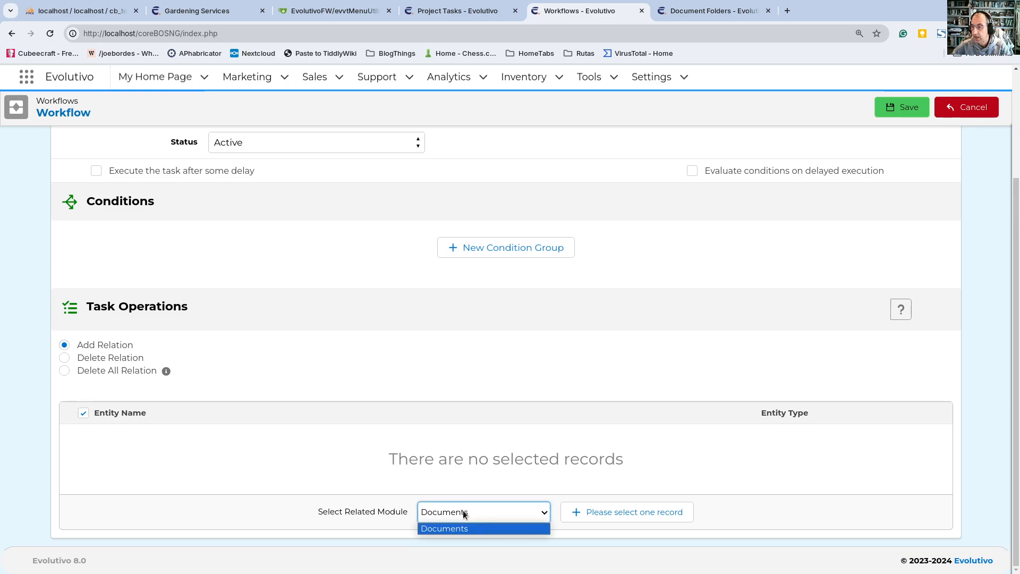
left_click(463, 511)
left_click(464, 511)
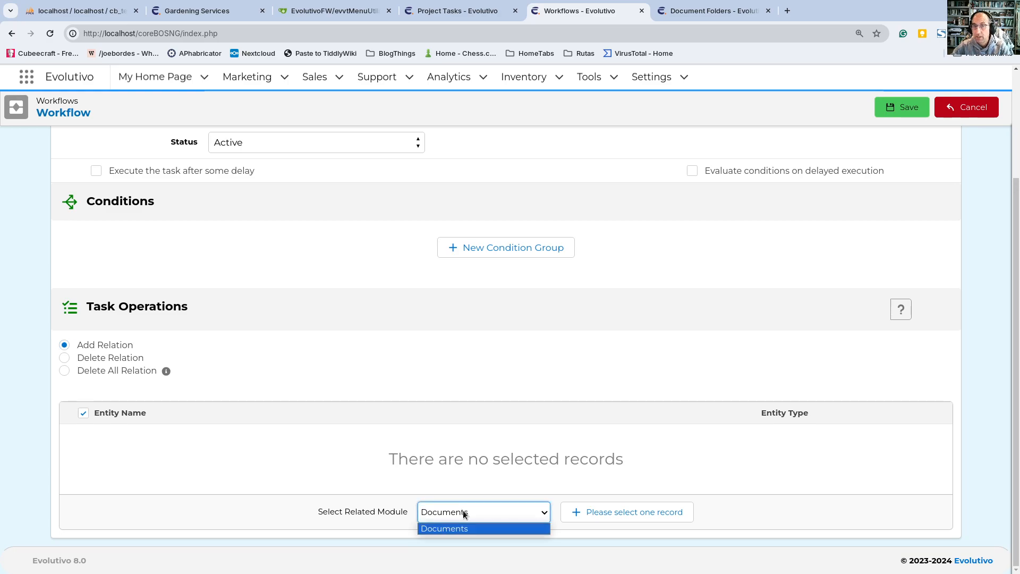
left_click(464, 512)
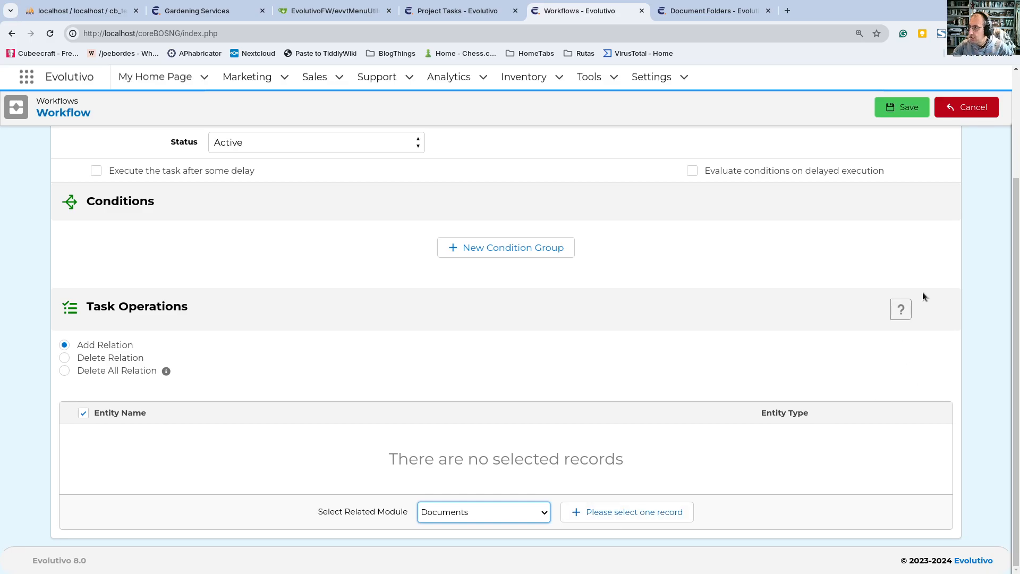
Step: Read the Many to Many Relation Task help on the SetManyToManyRelation_Records and SetManyToManyRelation_Record context variables
left_click(902, 316)
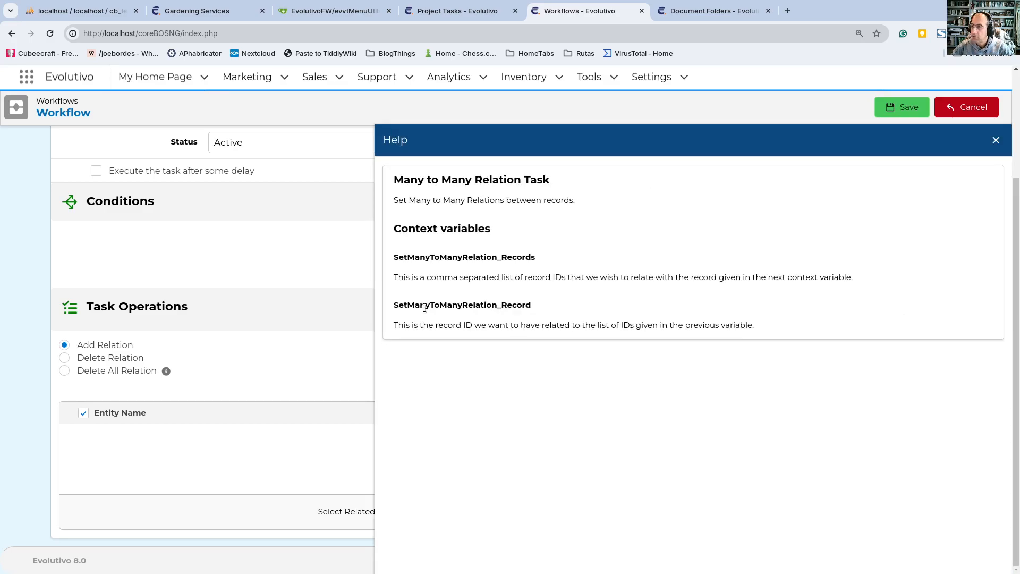
double_click(435, 257)
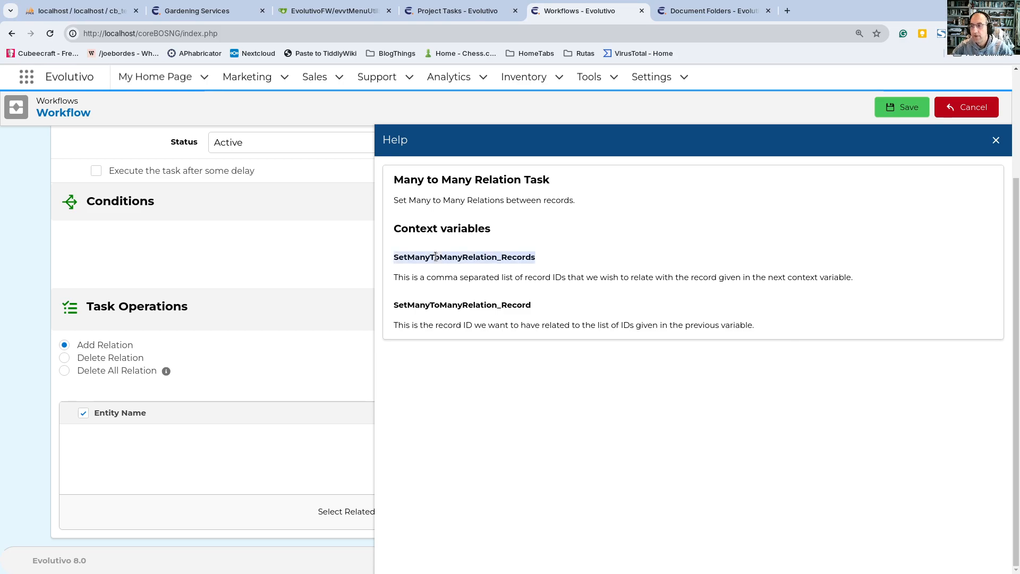
double_click(441, 303)
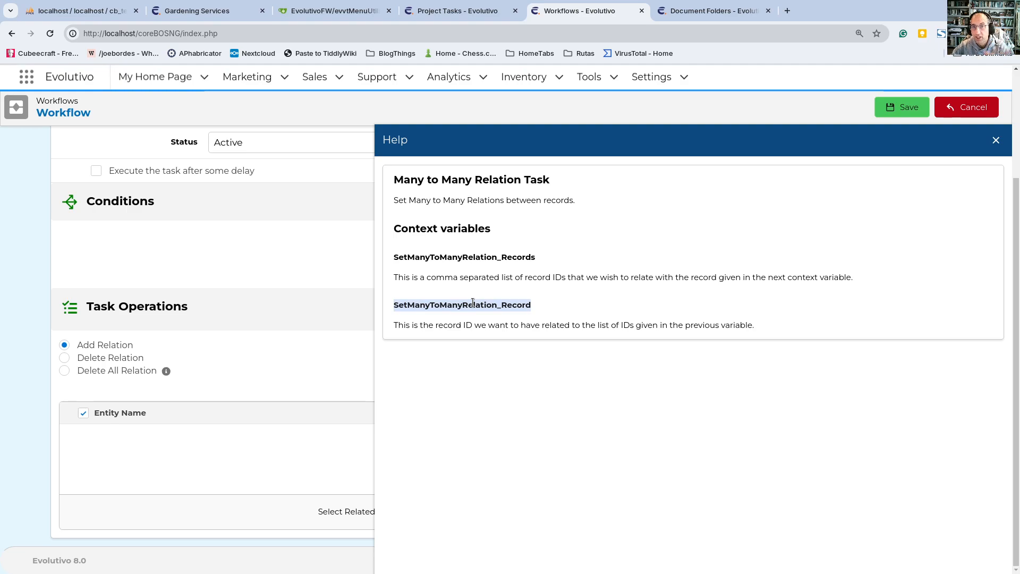
left_click(458, 258)
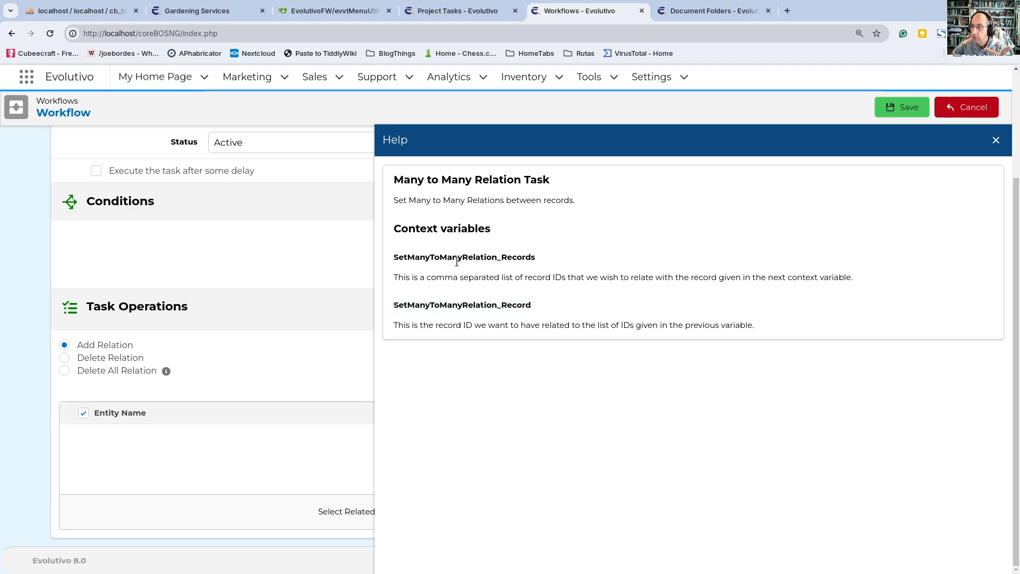
double_click(457, 258)
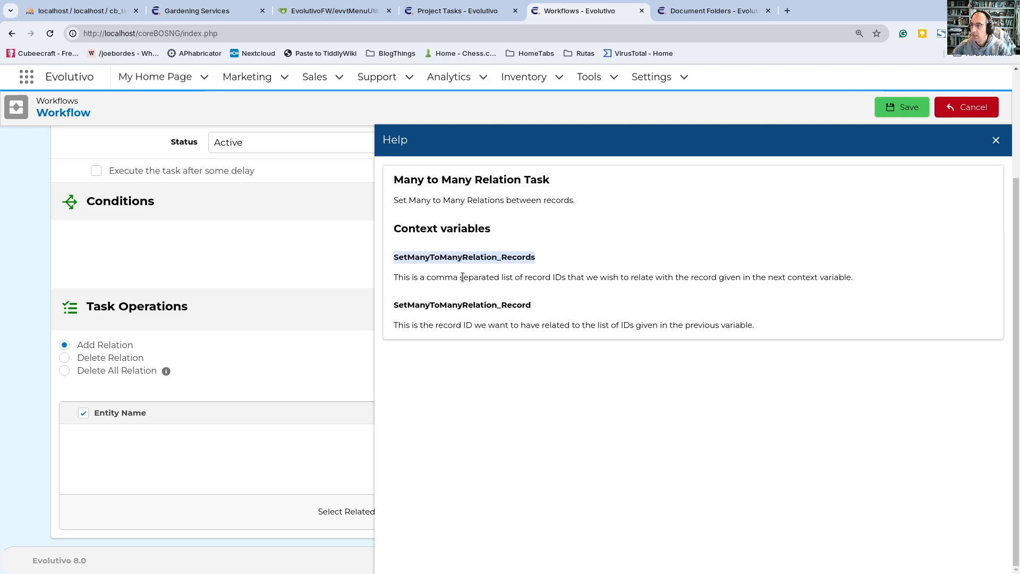
double_click(451, 307)
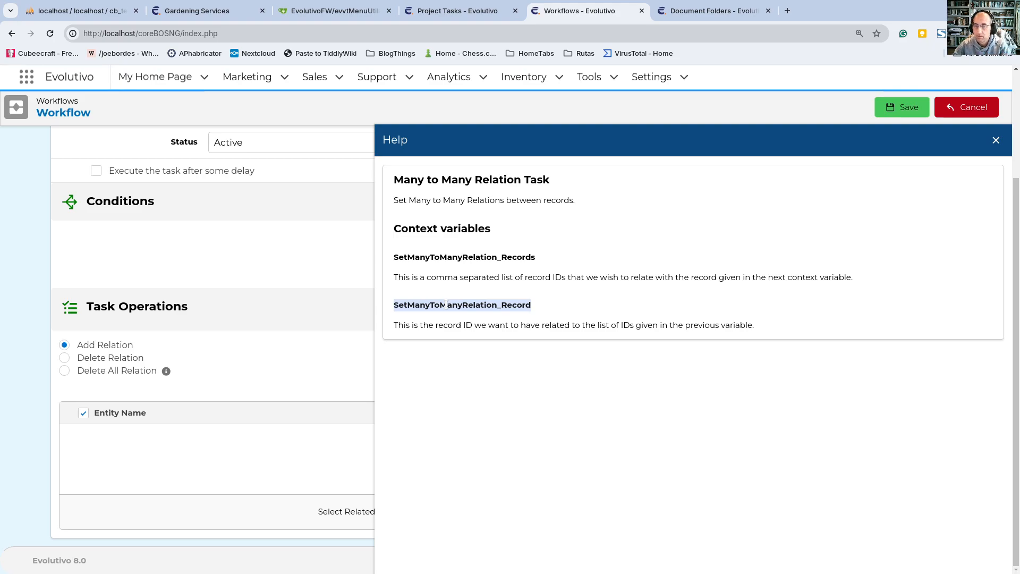
double_click(446, 257)
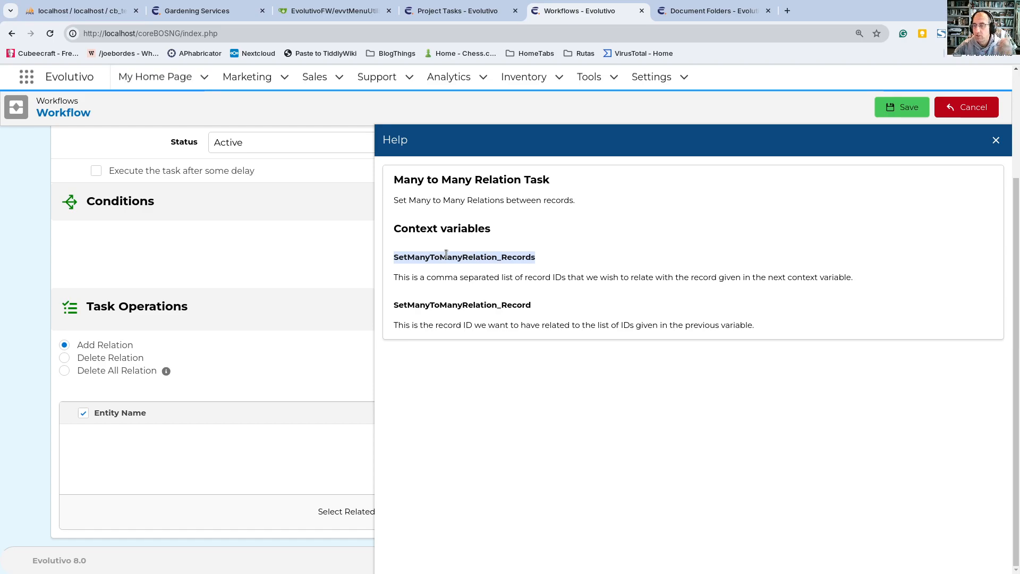
Step: Copy the variable name SetManyToManyRelation_Records from the help and discard the unsaved relation task
right_click(446, 255)
left_click(479, 266)
left_click(967, 107)
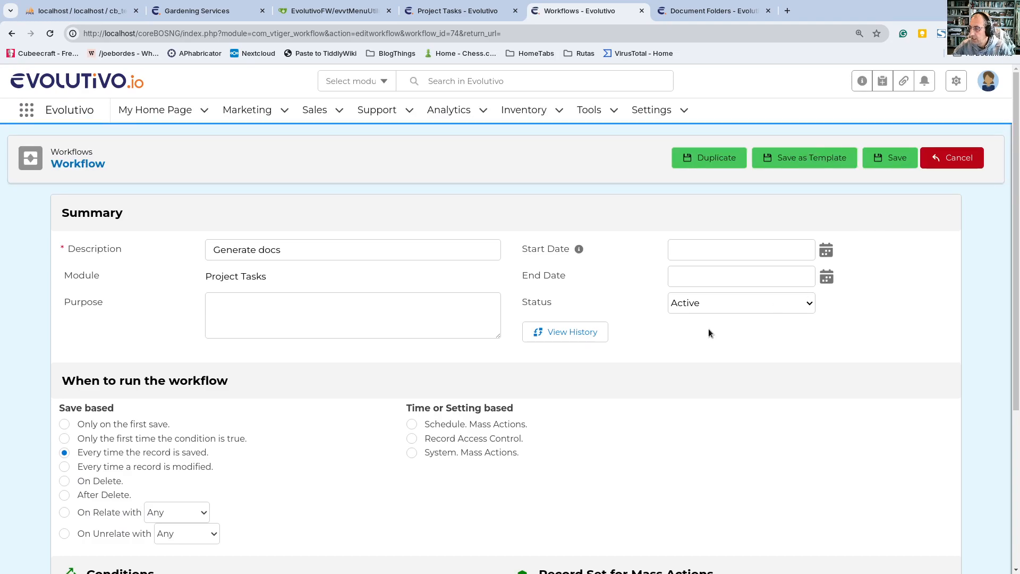
Step: Add a new task of type Many to Many Relation Task to the workflow, after gendoc
scroll(584, 404, "down", 5)
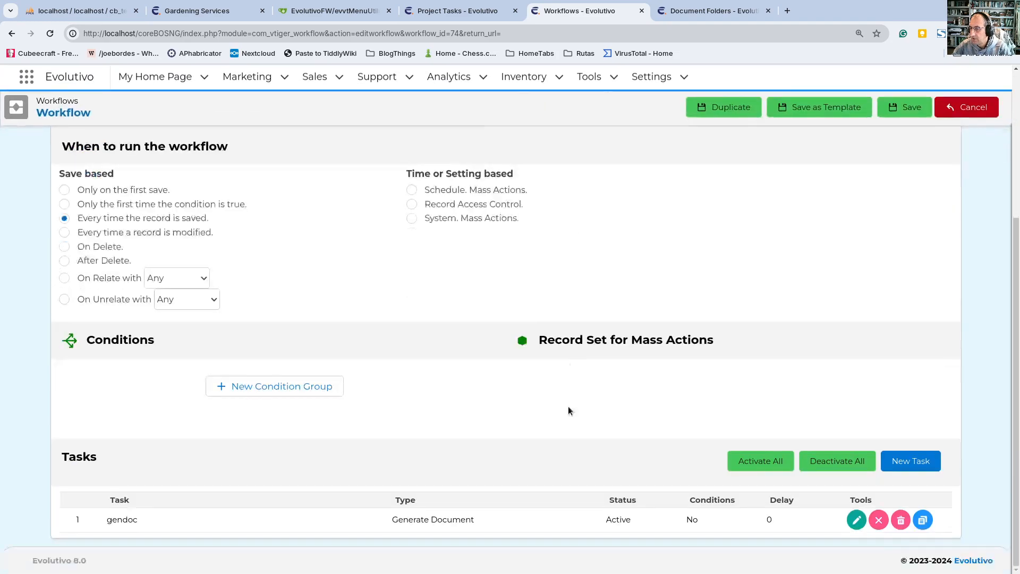
left_click(914, 464)
left_click(446, 309)
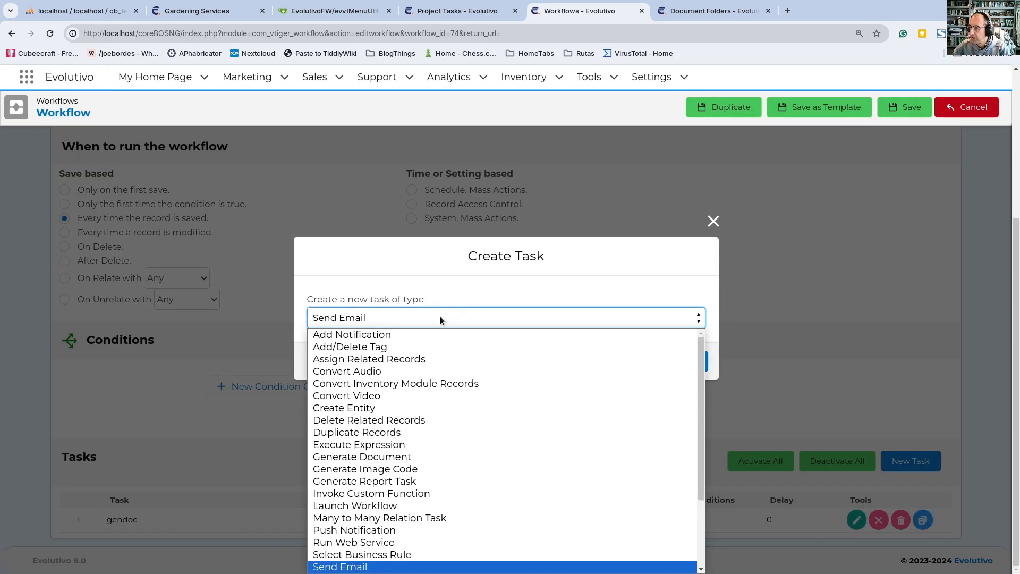
scroll(402, 412, "down", 4)
left_click(420, 420)
left_click(680, 362)
Step: Title the new relation task "relate docs" and set its operation to Add Relation
left_click(225, 245)
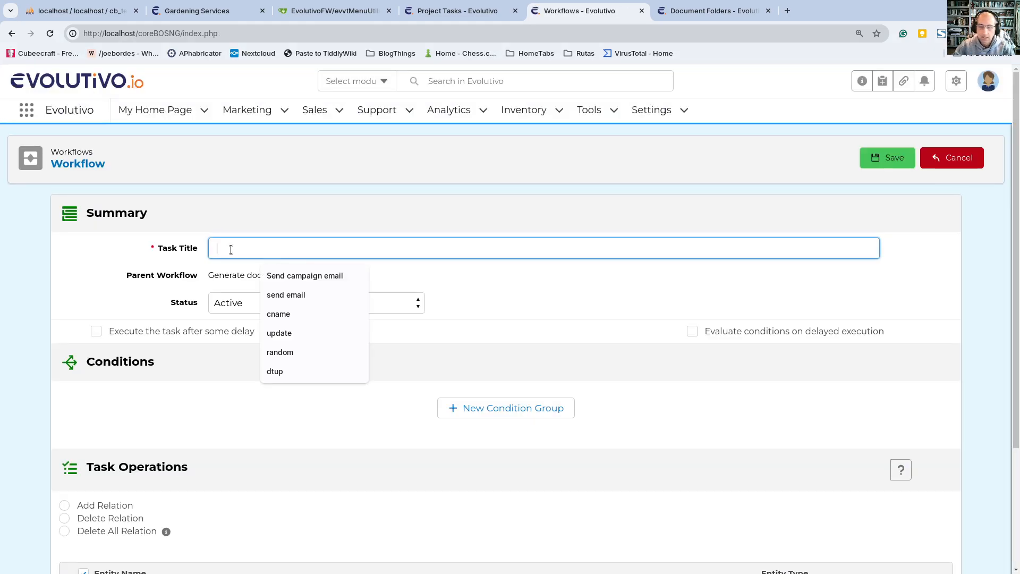
type("rela")
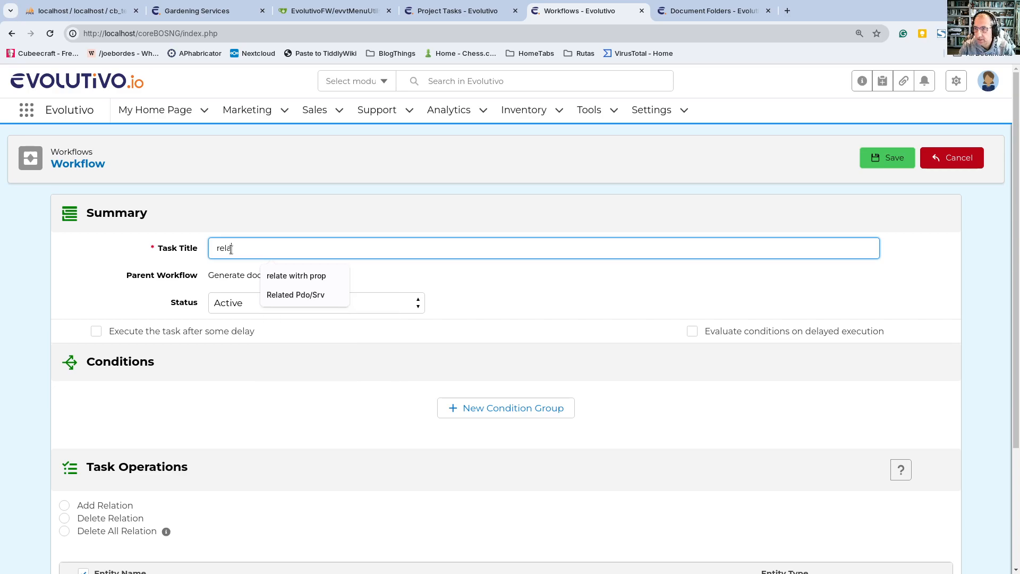
type("te docs")
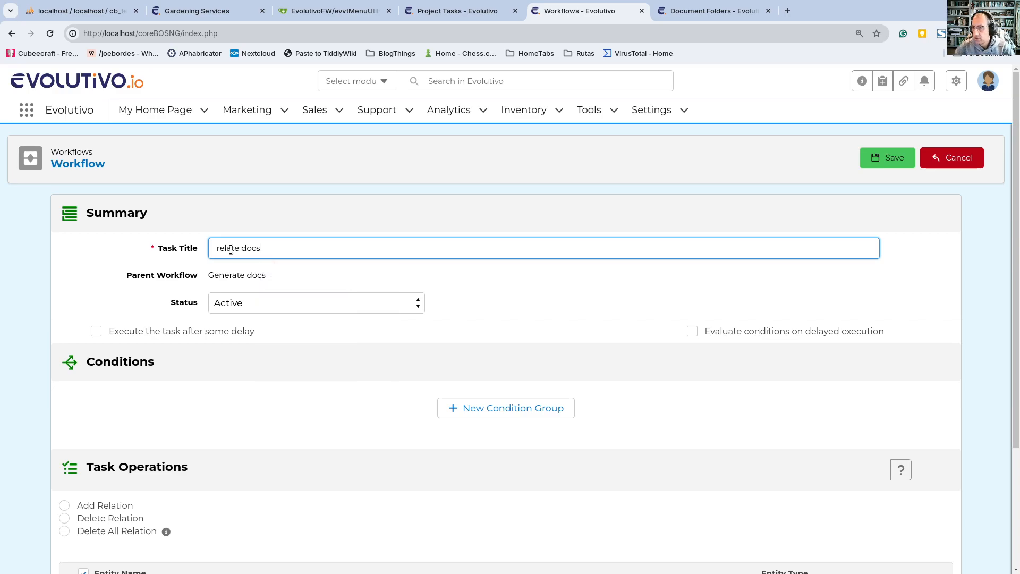
scroll(84, 455, "down", 3)
left_click(113, 347)
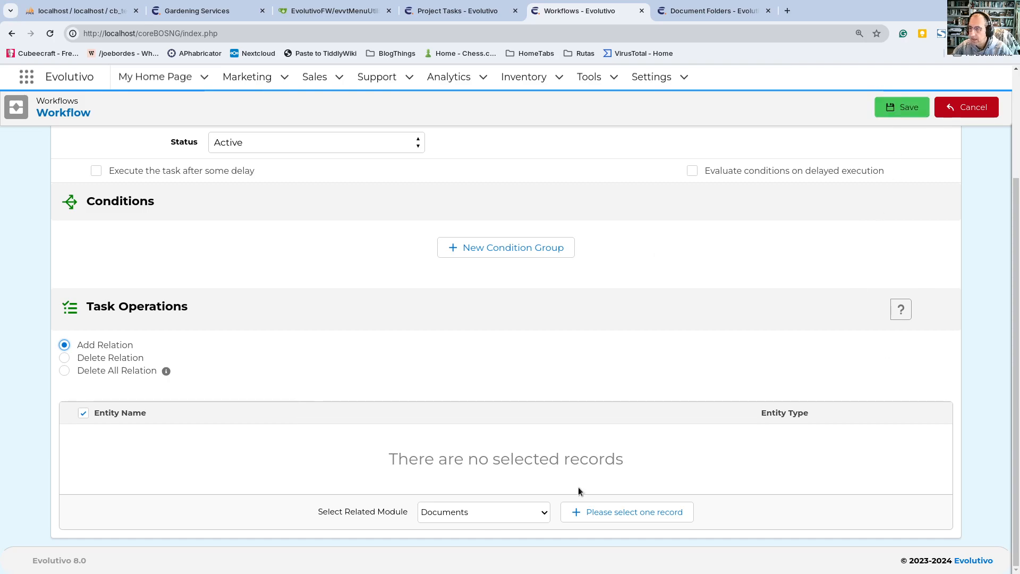
Step: Save the relate docs task and add a new task of type Execute Expression to the workflow
left_click(893, 110)
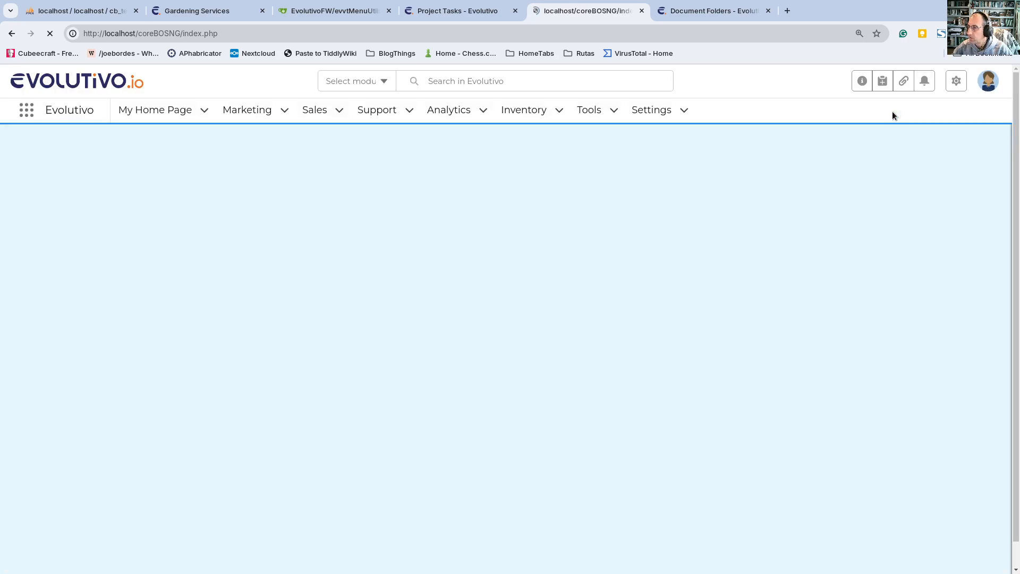
scroll(308, 357, "down", 5)
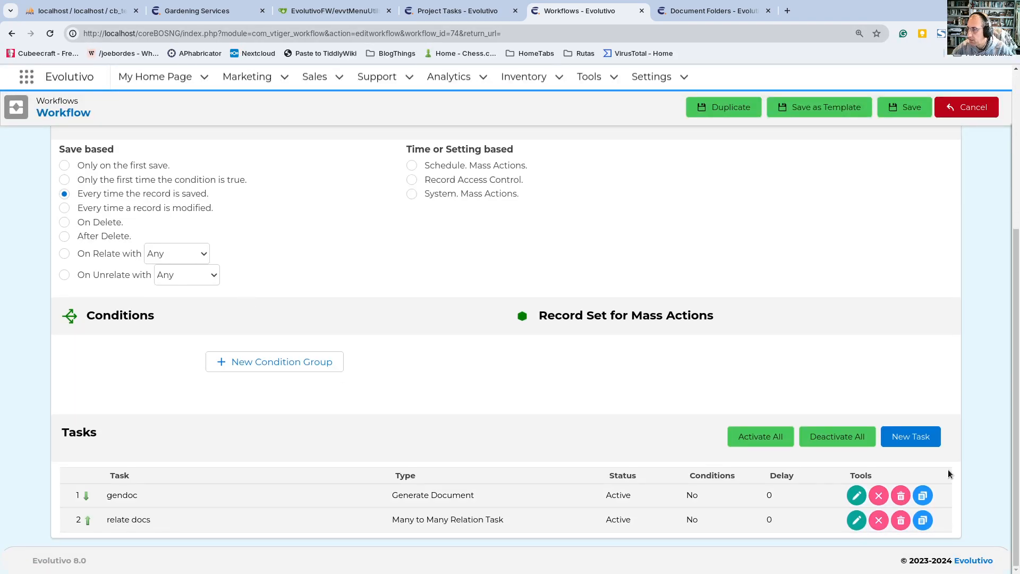
left_click(910, 436)
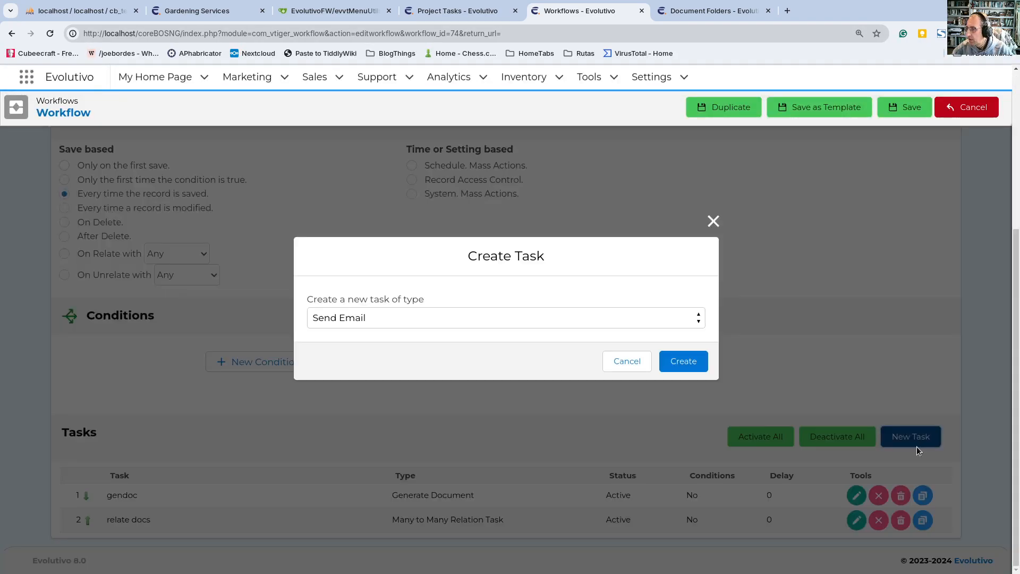
left_click(425, 317)
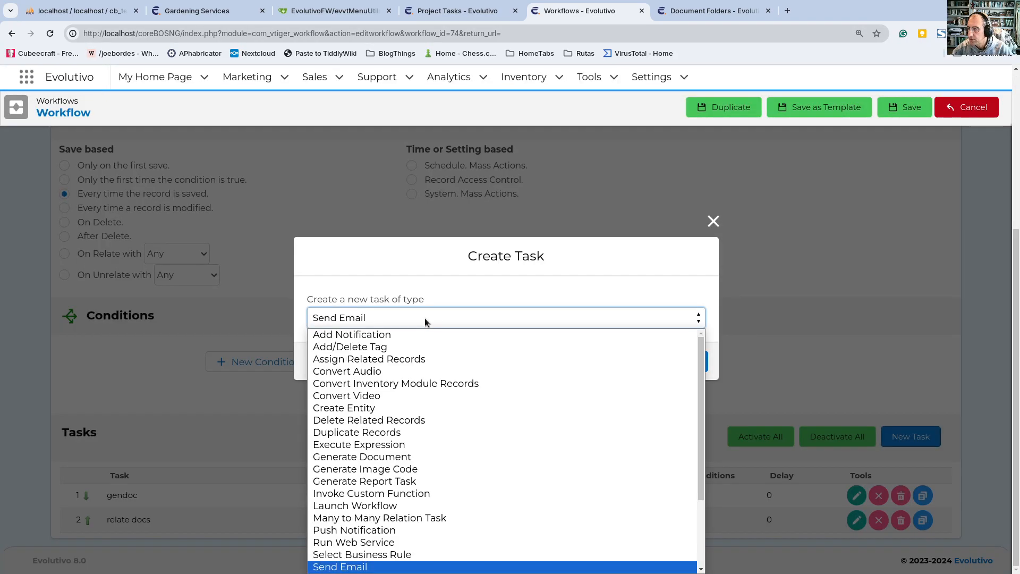
left_click(454, 444)
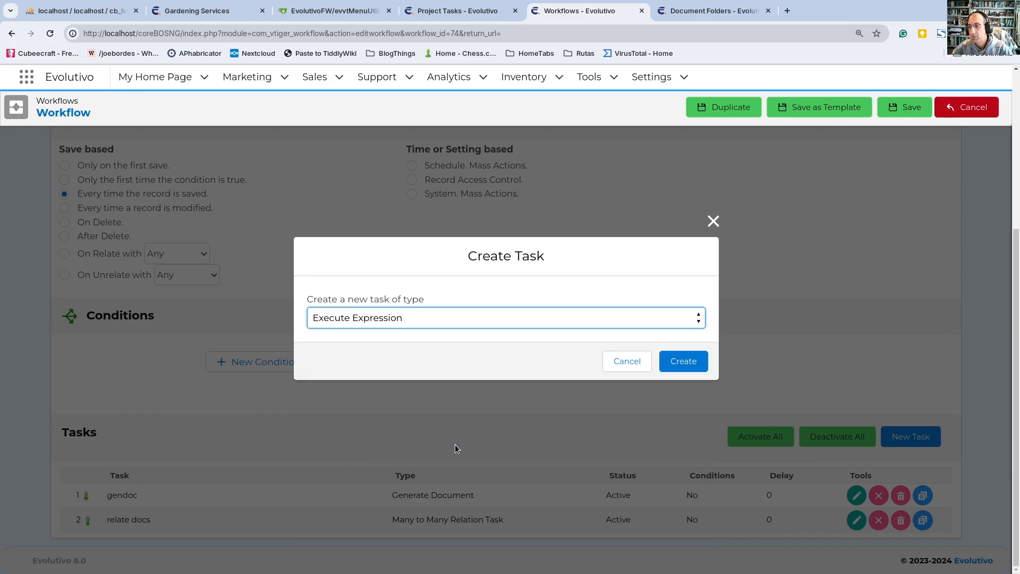
left_click(682, 365)
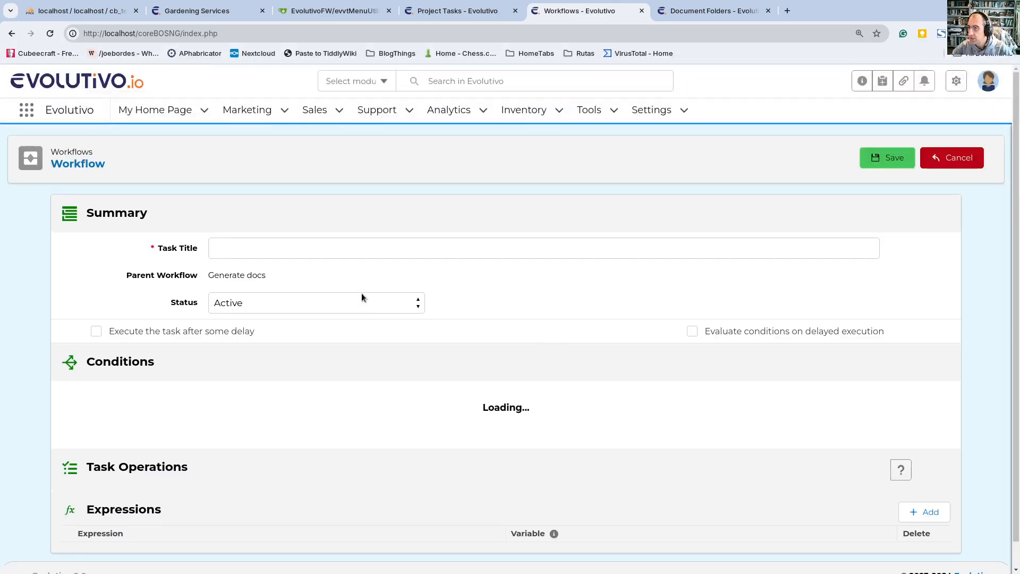
Step: Title the task "set rel docs" and add an expression row for the variable SetManyToManyRelation_Records
left_click(345, 247)
type("set re")
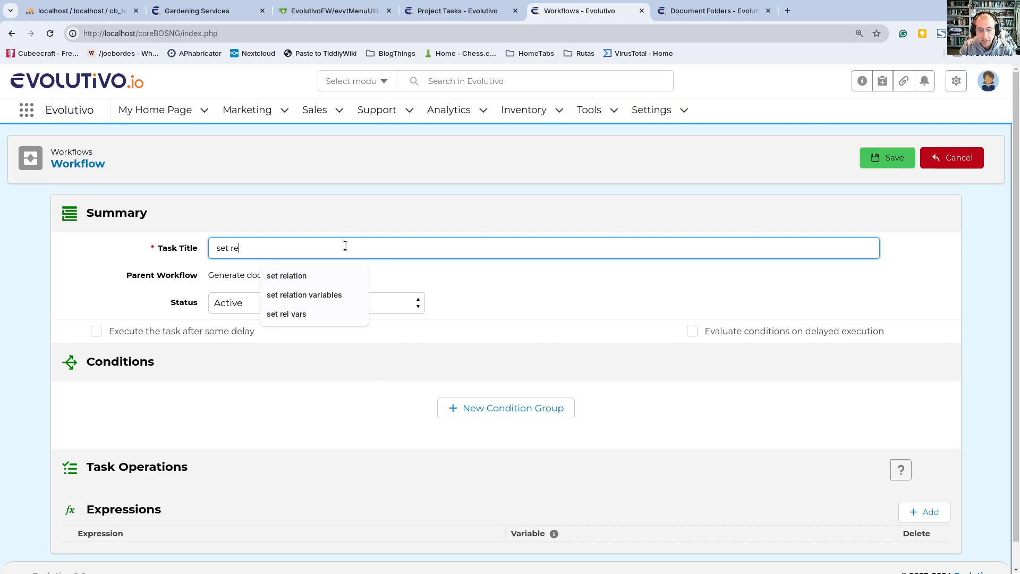
type("cs")
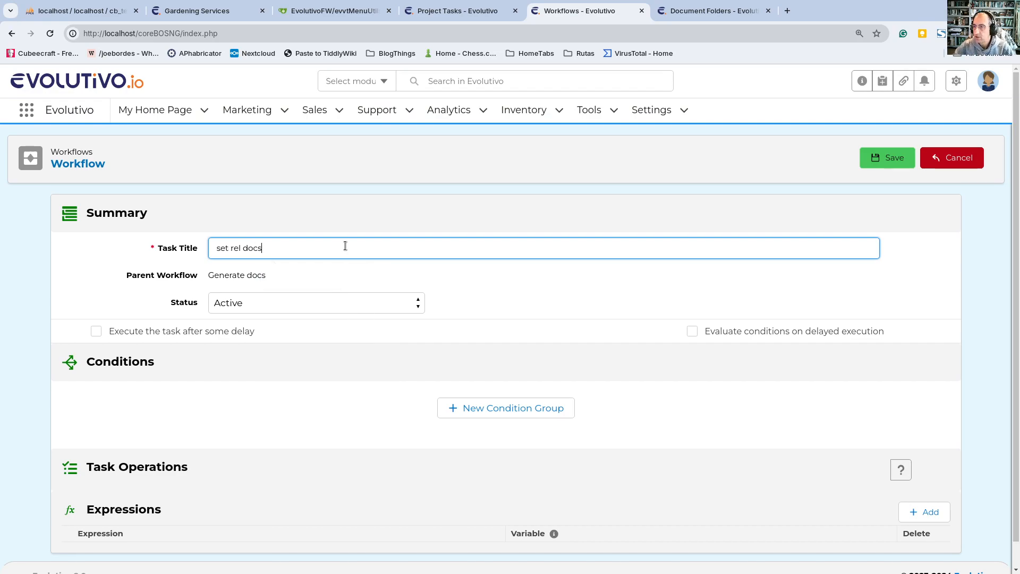
scroll(381, 333, "down", 1)
left_click(903, 495)
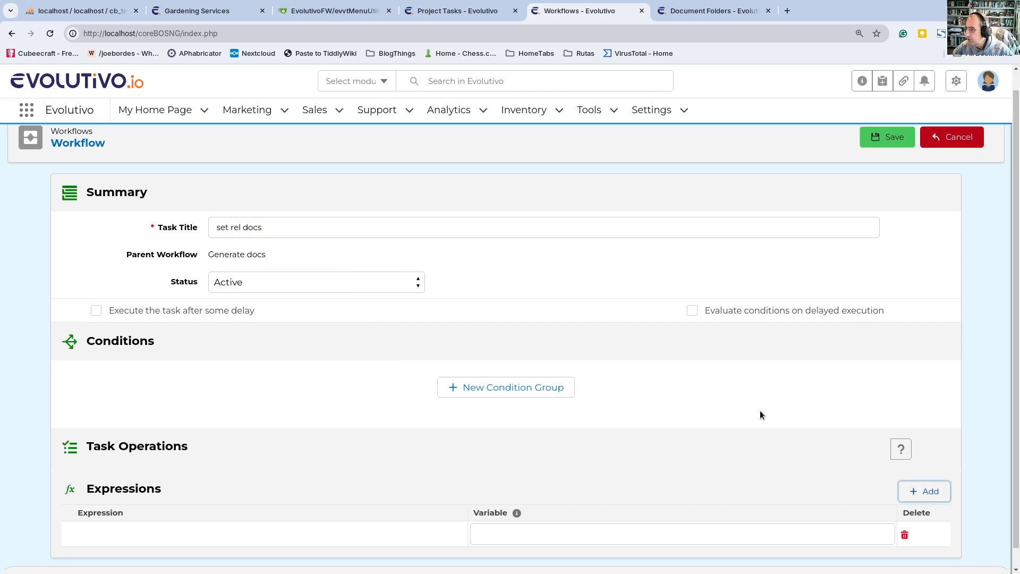
scroll(795, 440, "down", 1)
left_click(521, 514)
key("ctrl+v")
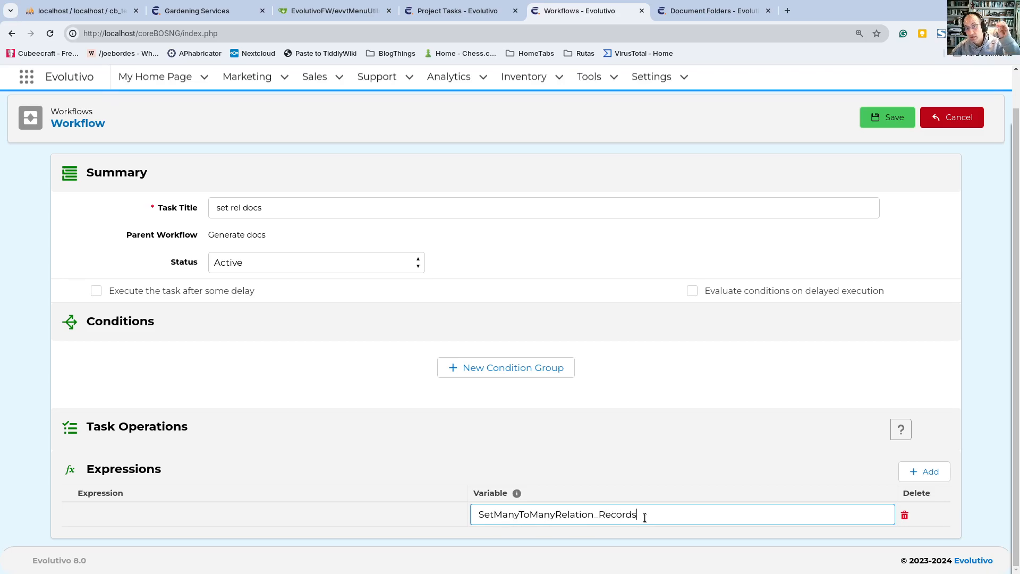
Step: Set the variable's value to the expression getFromContext('') using the function list, and save the set rel docs task
left_click(227, 515)
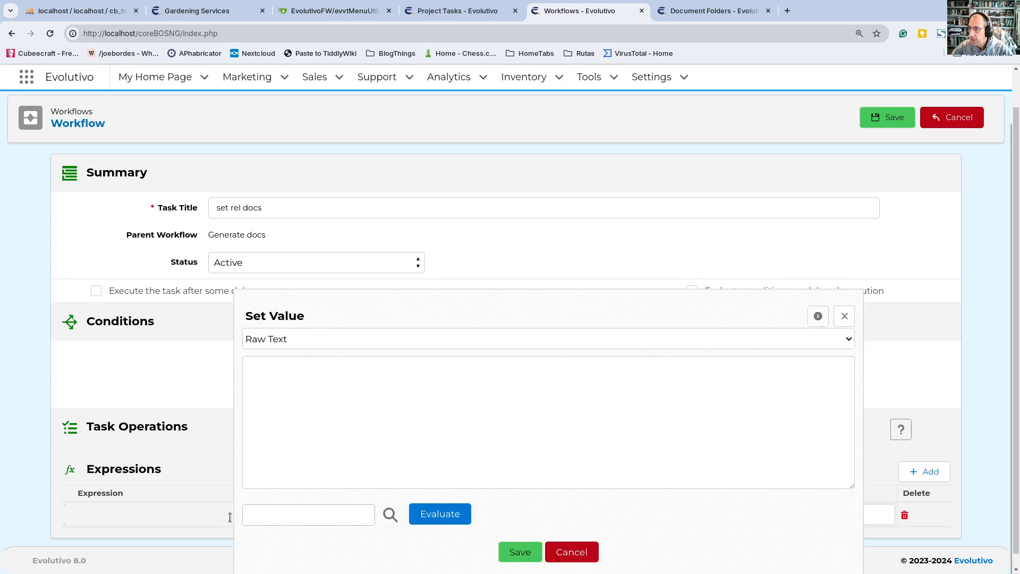
left_click(314, 344)
left_click(298, 378)
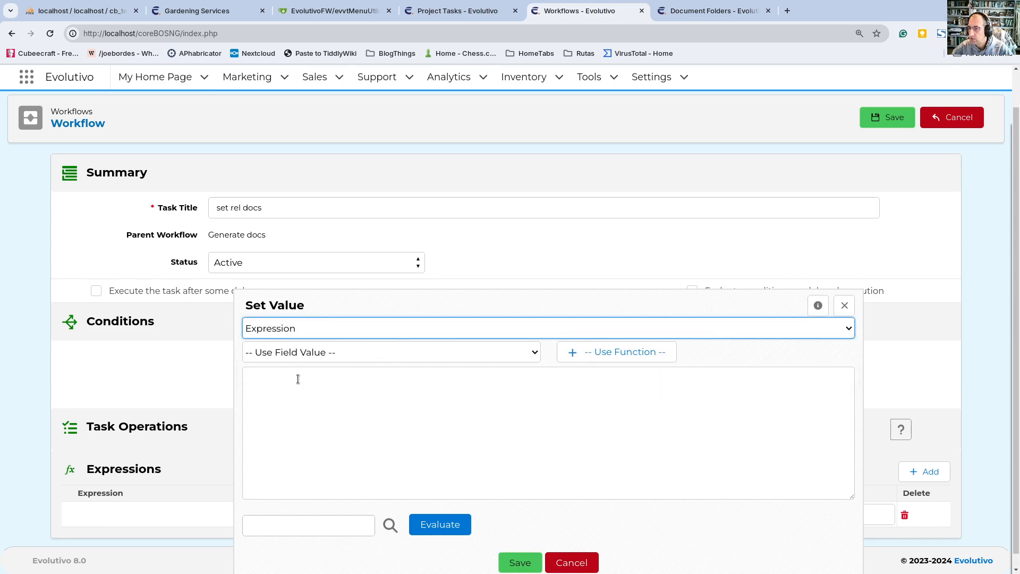
left_click(595, 353)
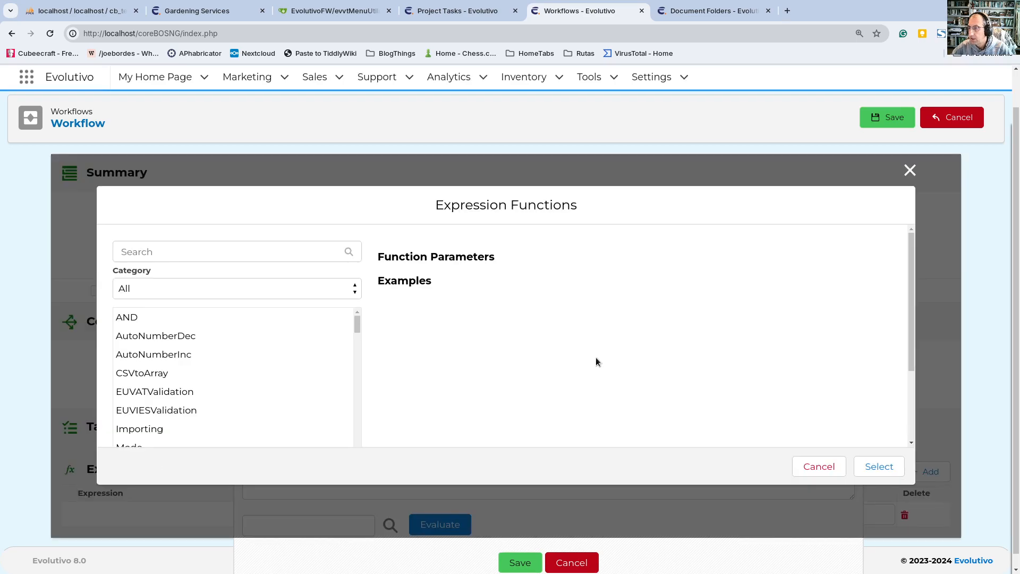
left_click(232, 250)
type("cont")
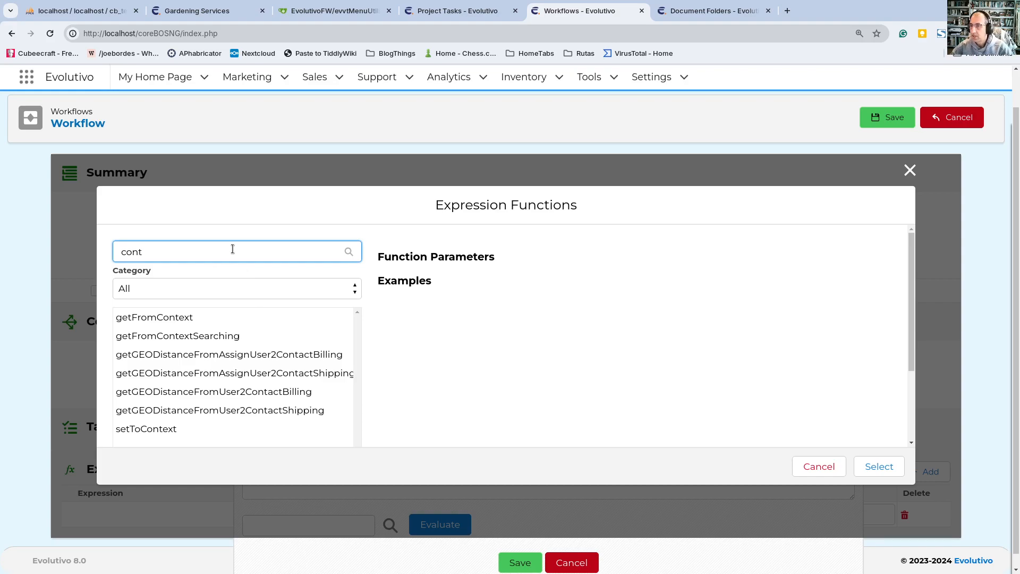
left_click(173, 314)
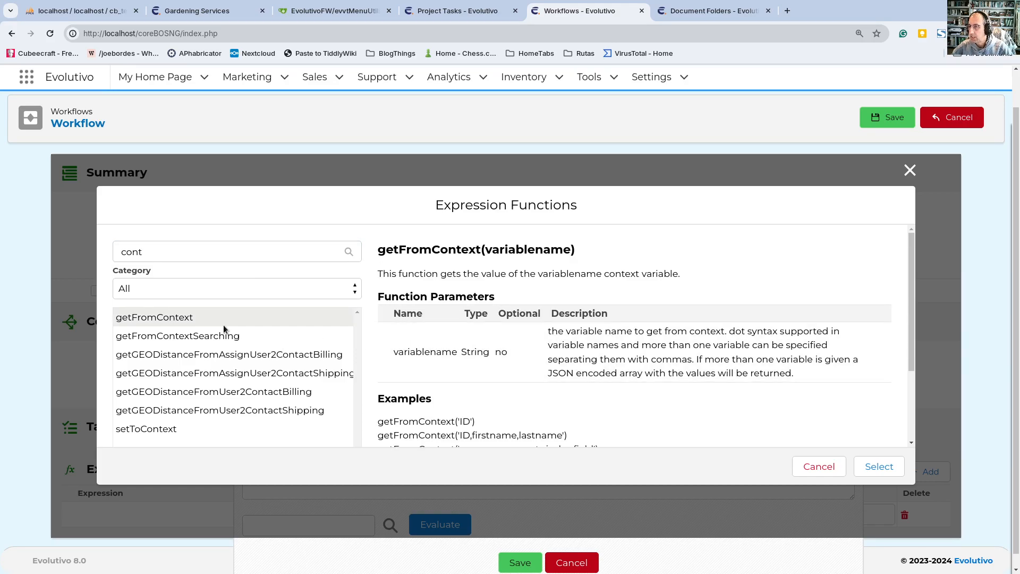
double_click(205, 317)
double_click(348, 382)
type("''")
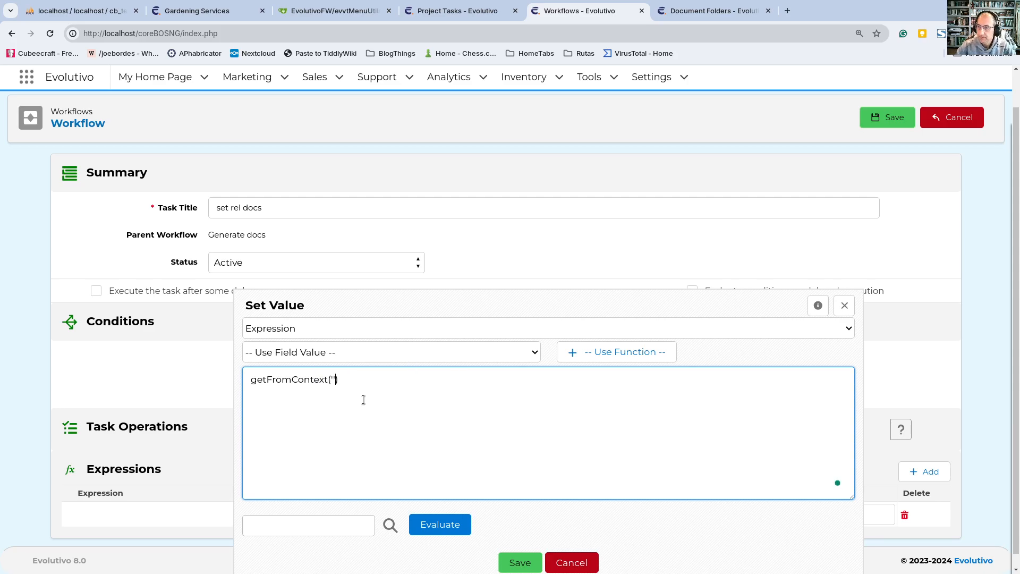
left_click(519, 562)
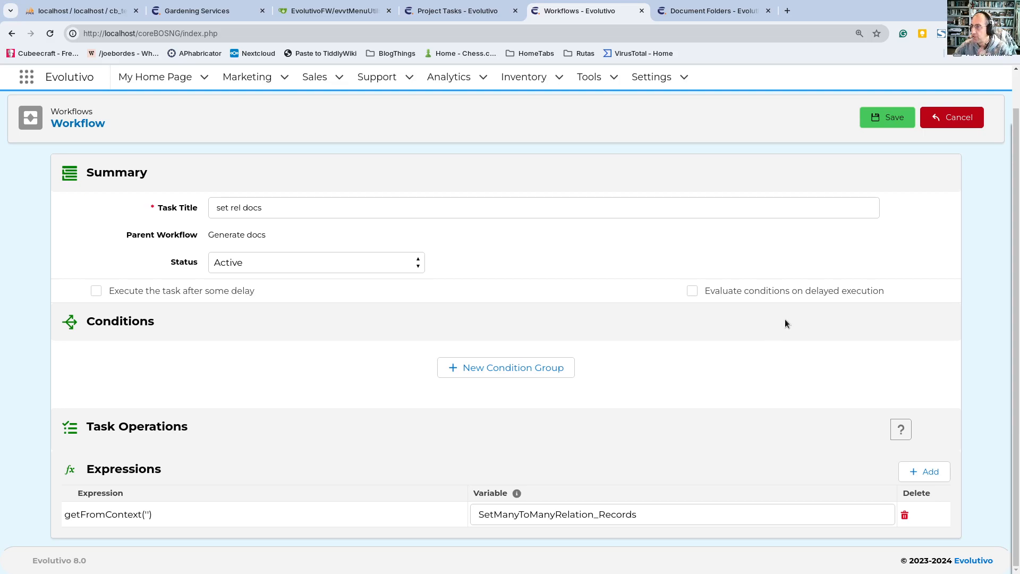
left_click(887, 119)
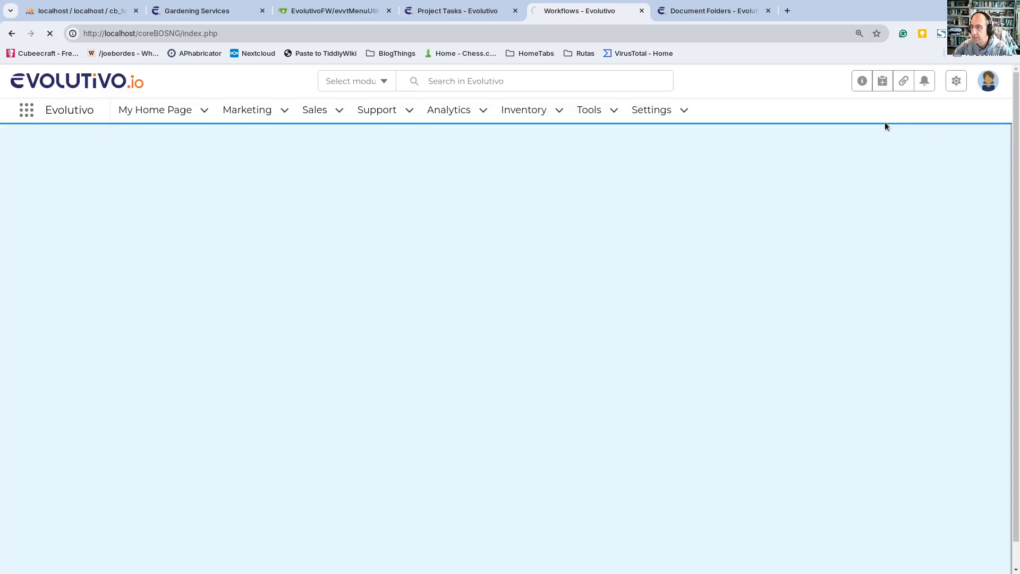
Step: Open the gendoc task and read the Generate Document help on its context variables
scroll(425, 345, "down", 5)
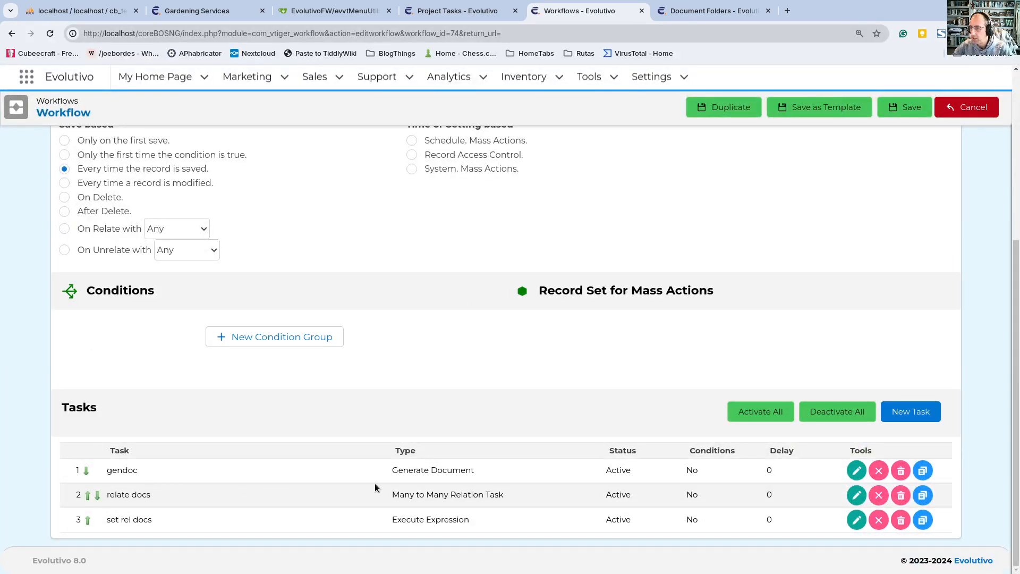
left_click(853, 472)
scroll(523, 319, "down", 5)
scroll(533, 374, "up", 3)
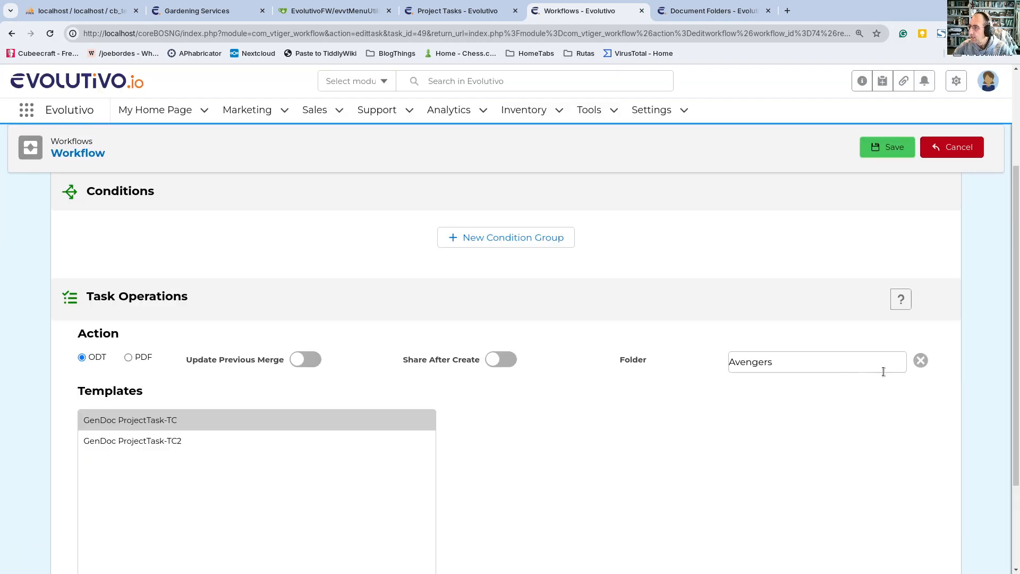
left_click(900, 301)
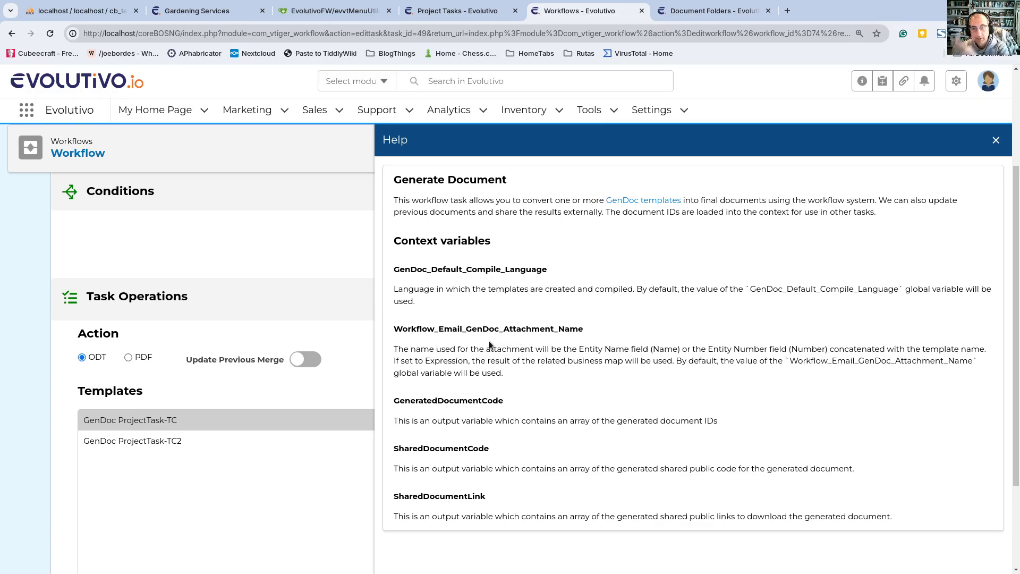
scroll(488, 340, "down", 1)
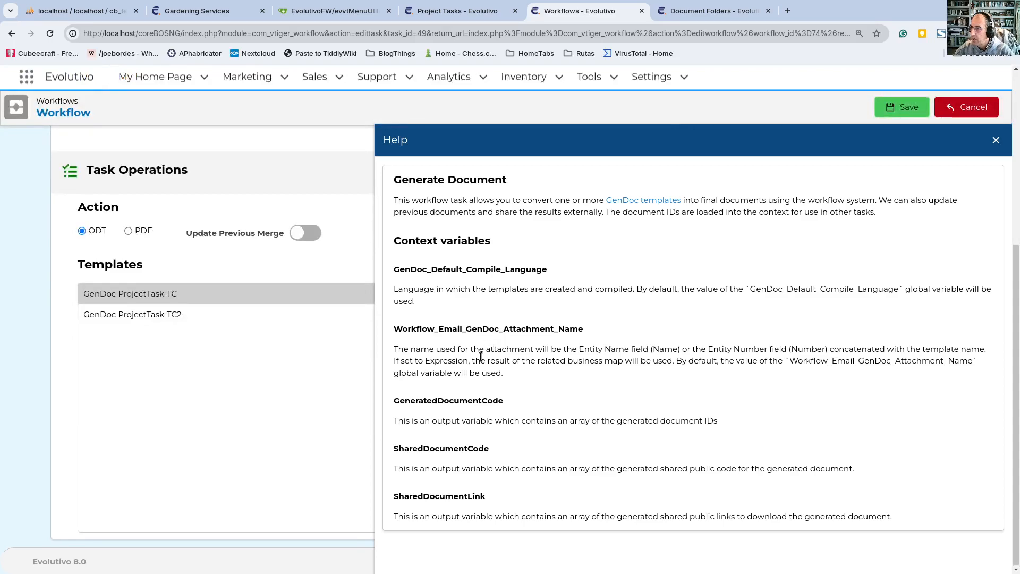
scroll(480, 357, "up", 3)
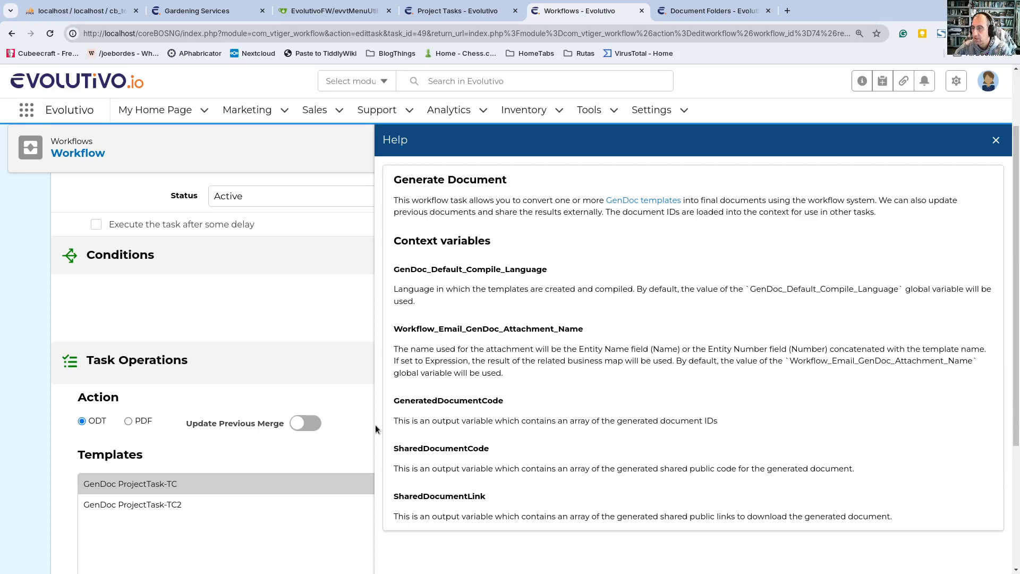
Step: Copy the output variable name GeneratedDocumentCode from the help and leave the gendoc task without saving
double_click(446, 403)
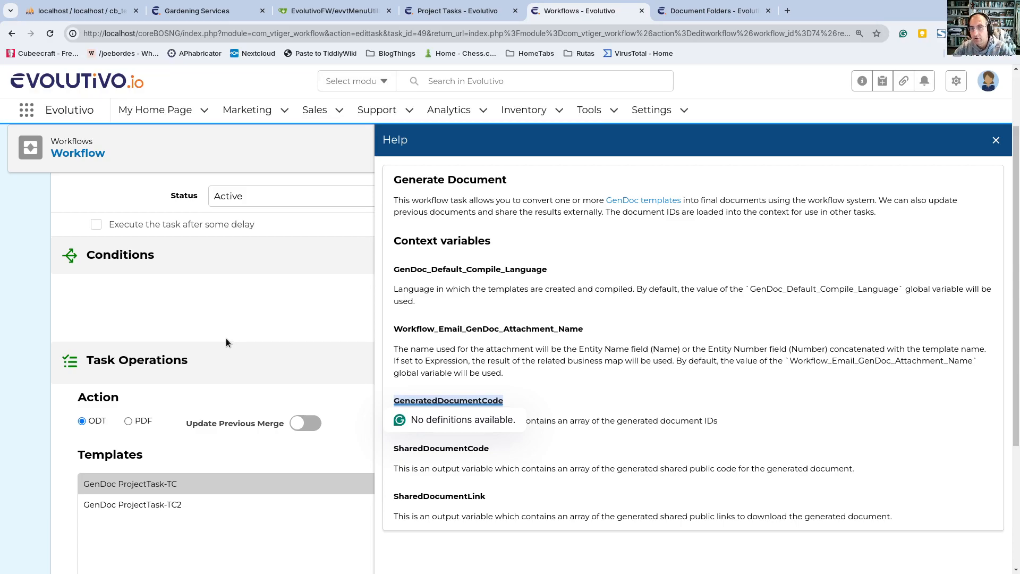
left_click(435, 400)
double_click(436, 401)
key("ctrl+c")
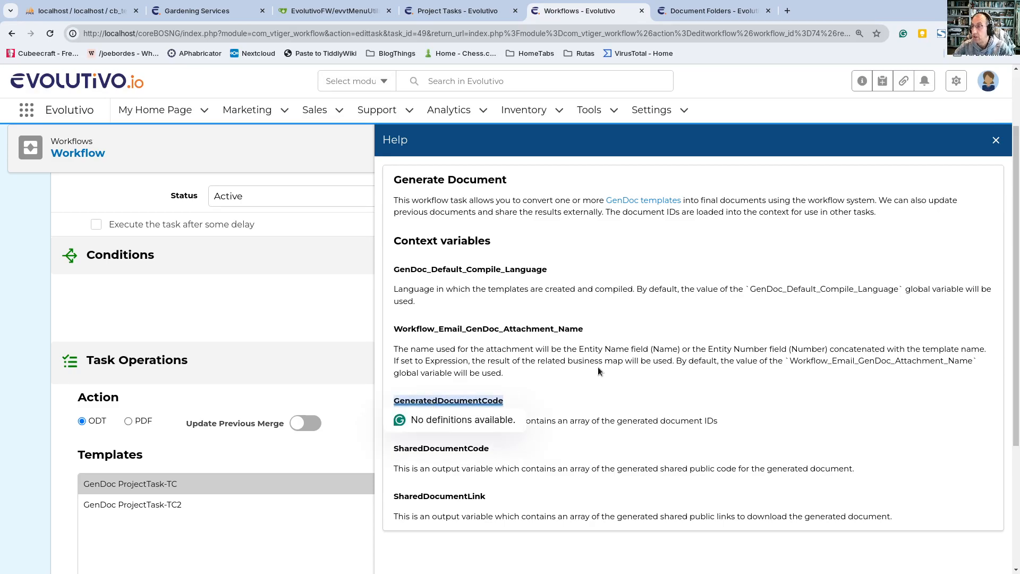
left_click(996, 139)
left_click(930, 150)
Step: Change the expression in the set rel docs task to getFromContext('GeneratedDocumentCode') and save the task
scroll(261, 287, "down", 5)
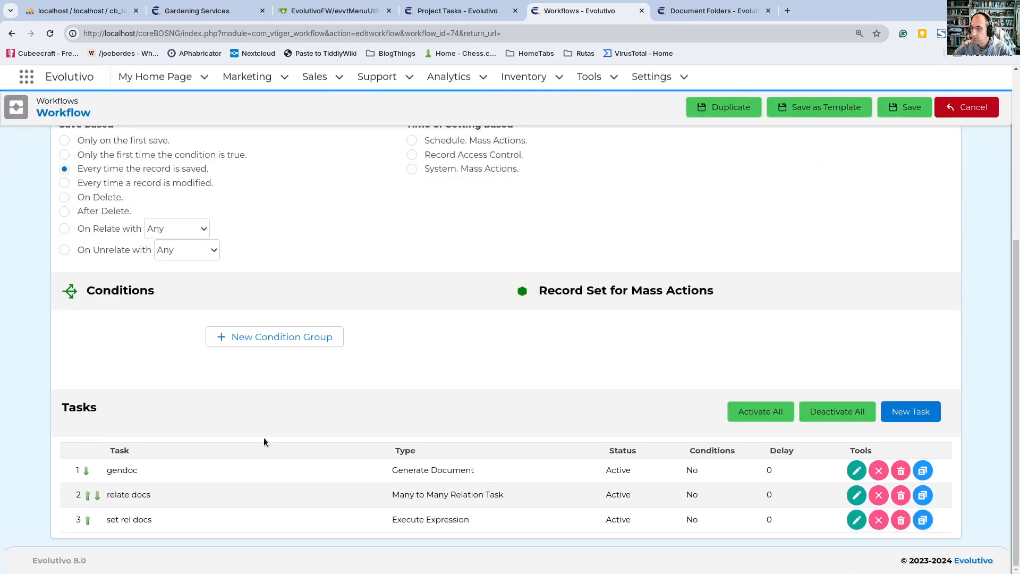
left_click(855, 521)
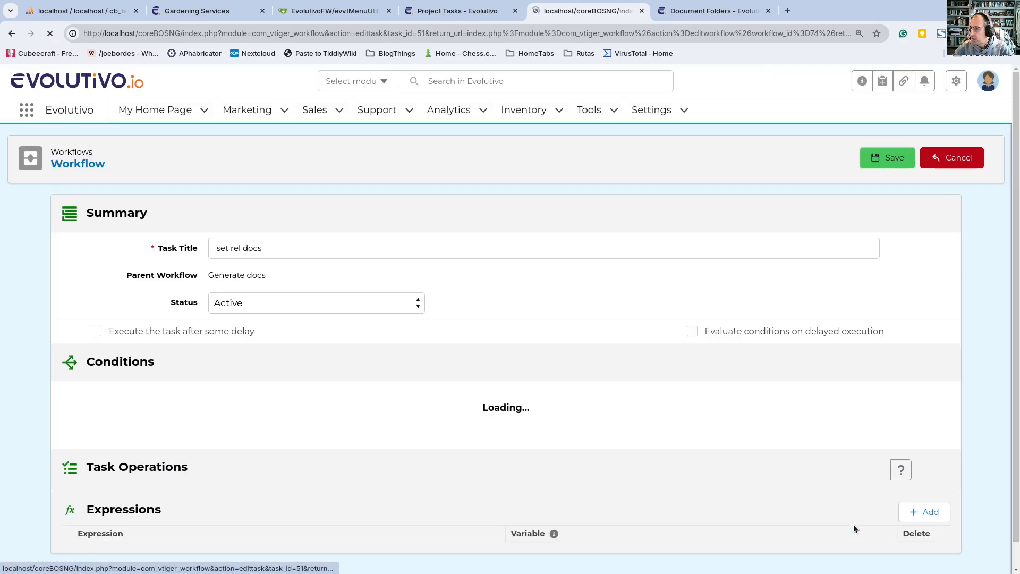
scroll(305, 530, "down", 1)
left_click(267, 513)
left_click(332, 393)
key("ctrl+v")
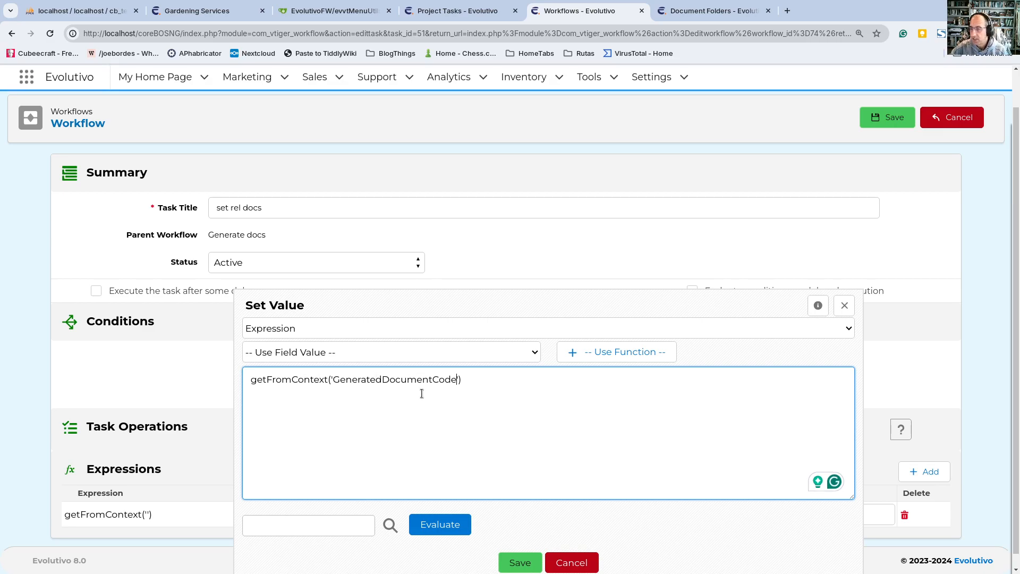
left_click(523, 562)
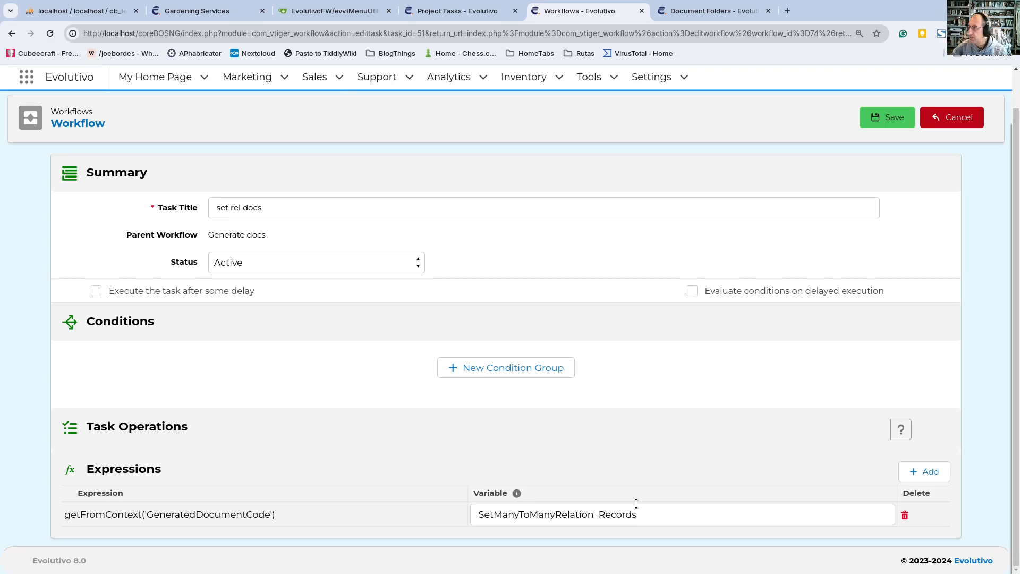
left_click(877, 116)
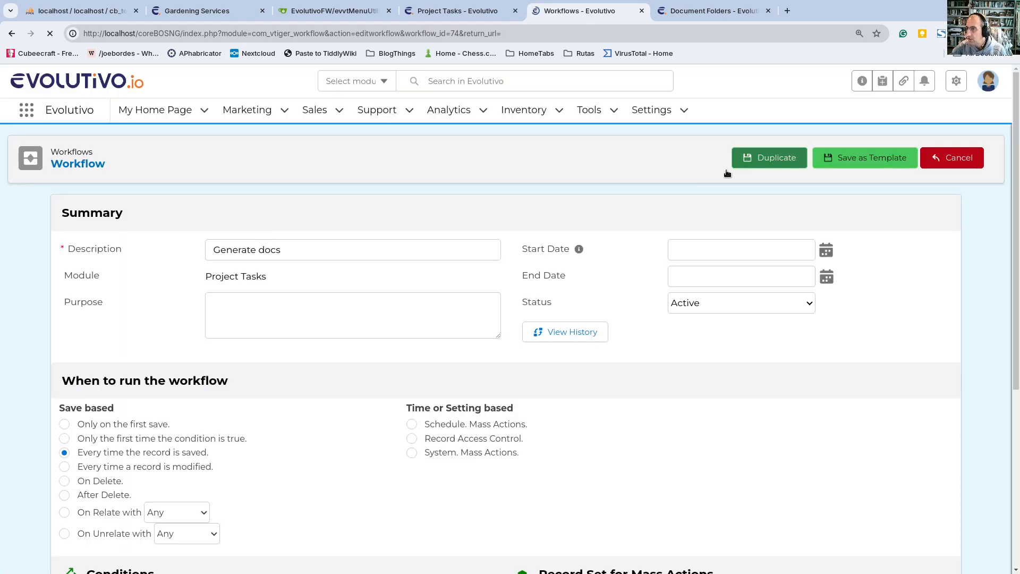
Step: Move the set rel docs task ahead of relate docs in the task order and review the workflow settings
scroll(184, 398, "down", 4)
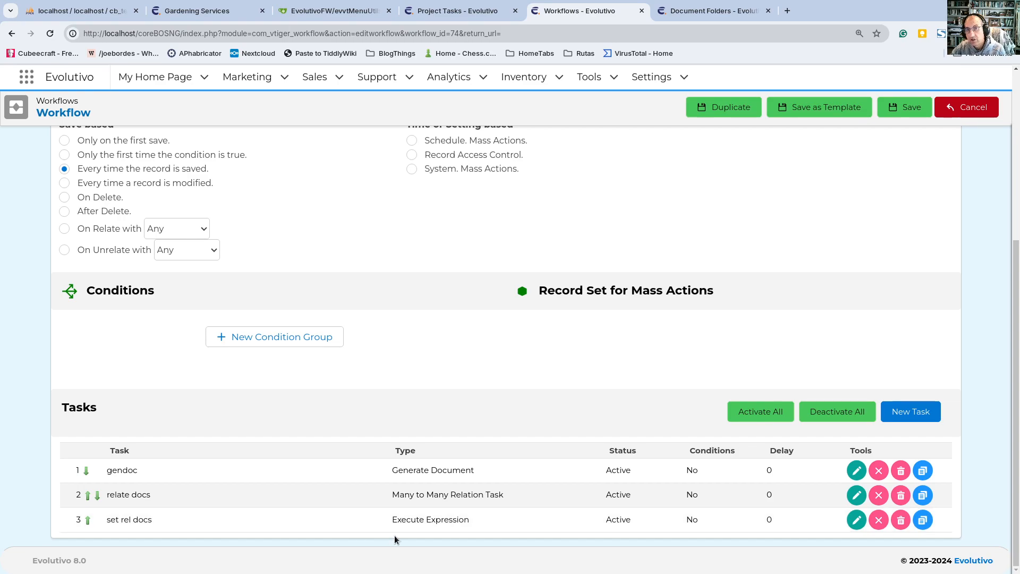
left_click(89, 520)
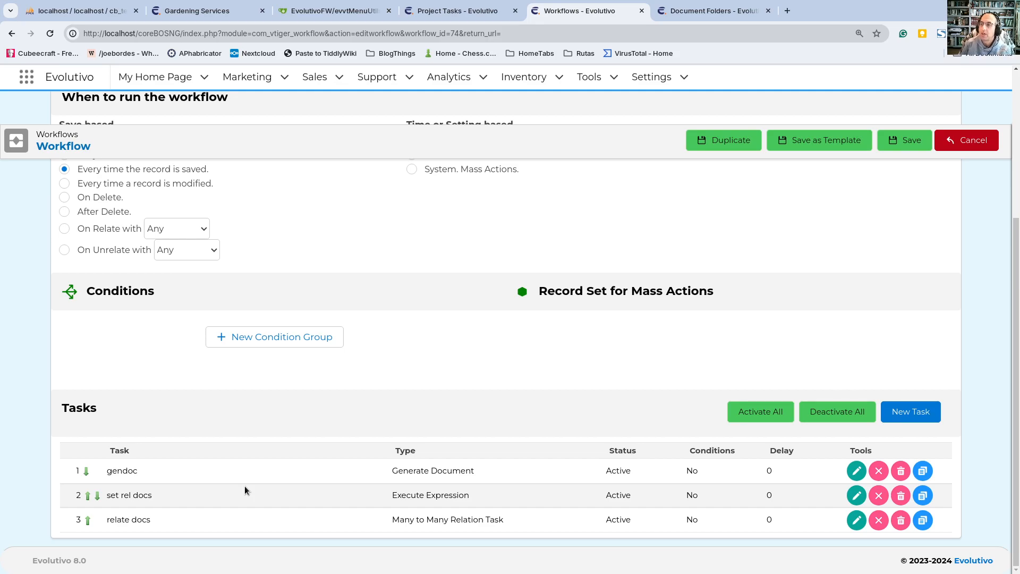
scroll(245, 485, "up", 5)
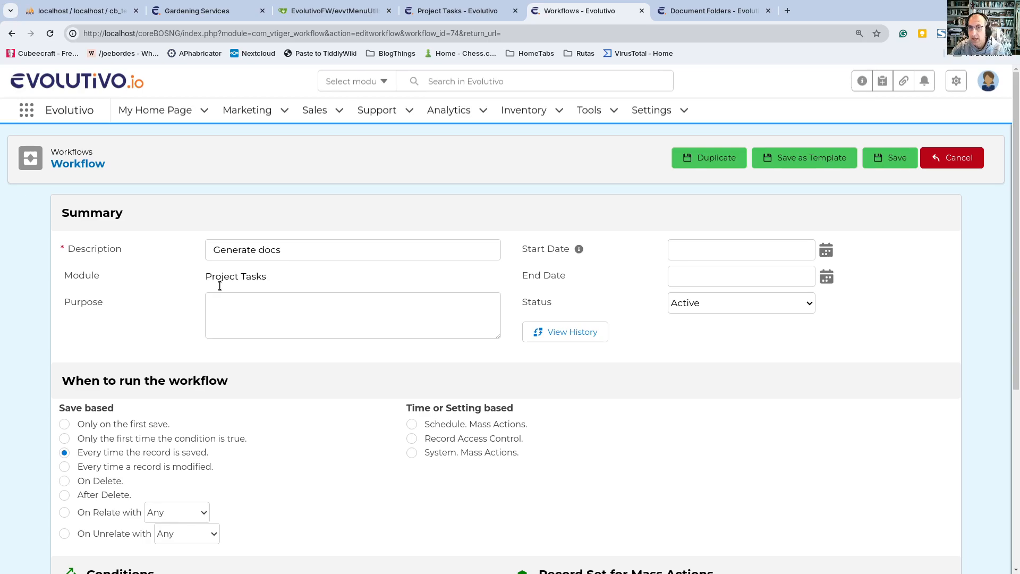
scroll(199, 316, "down", 5)
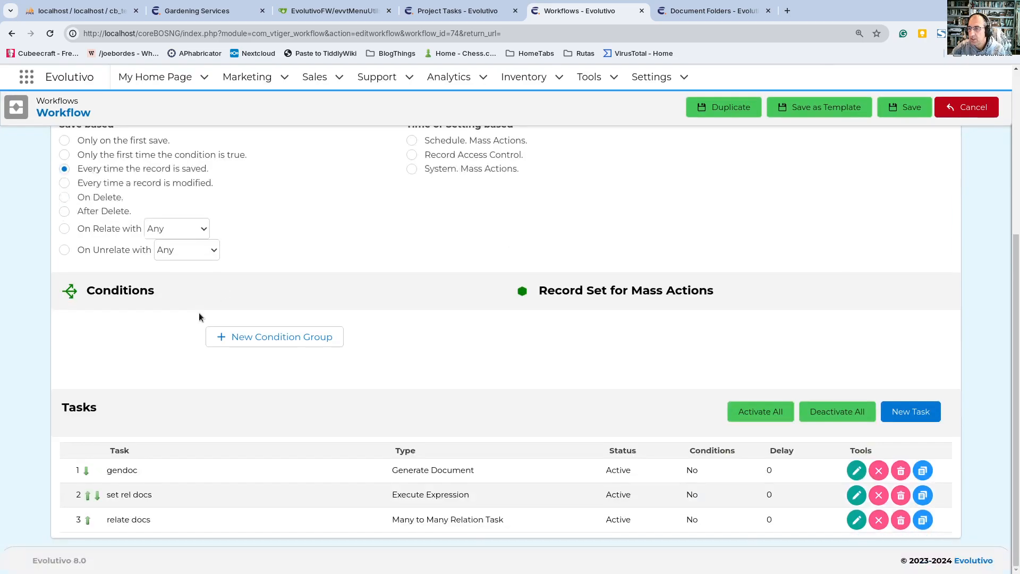
scroll(179, 280, "up", 1)
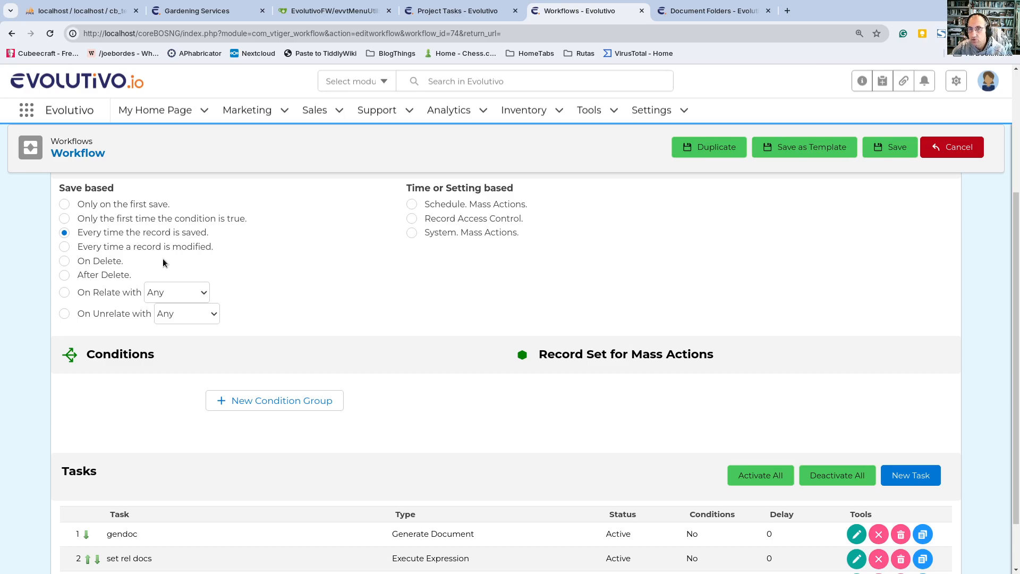
Step: Save the workflow and review its task list of gendoc, set rel docs and relate docs
scroll(162, 261, "down", 1)
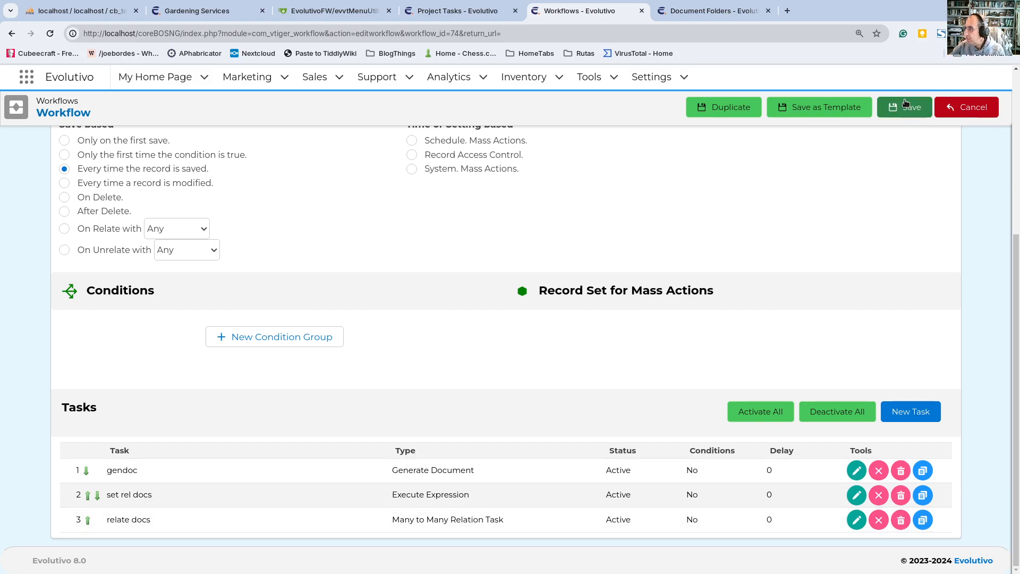
left_click(906, 103)
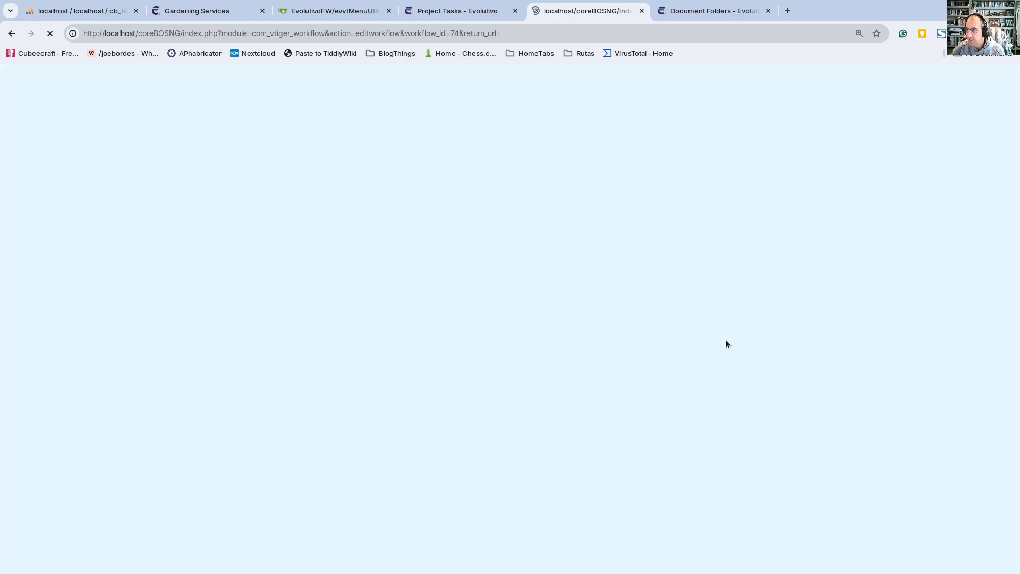
scroll(543, 351, "down", 5)
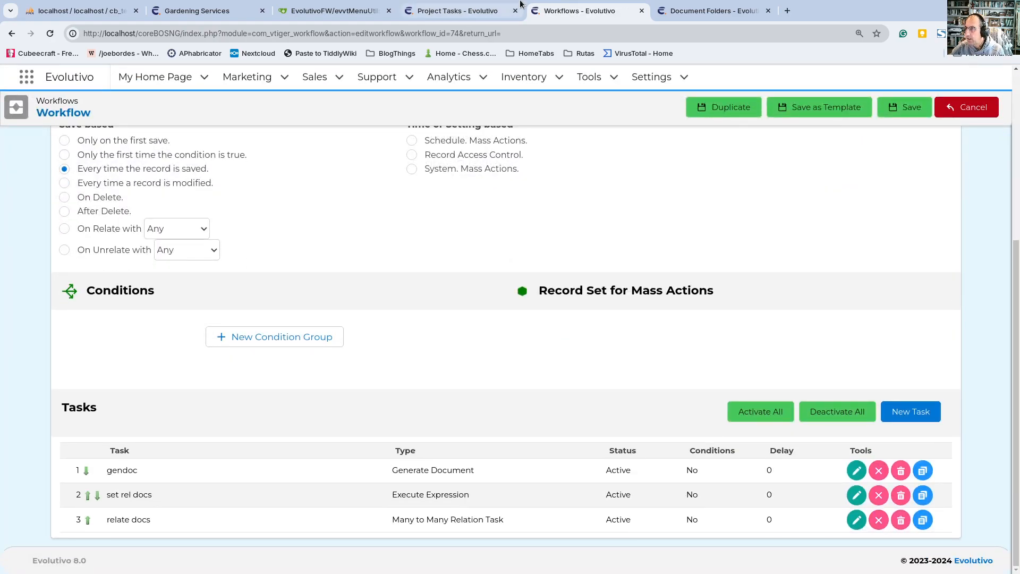
Step: Check the related documents of the Avengers folder and the L'Matto project task, ending on the task's main information
left_click(713, 11)
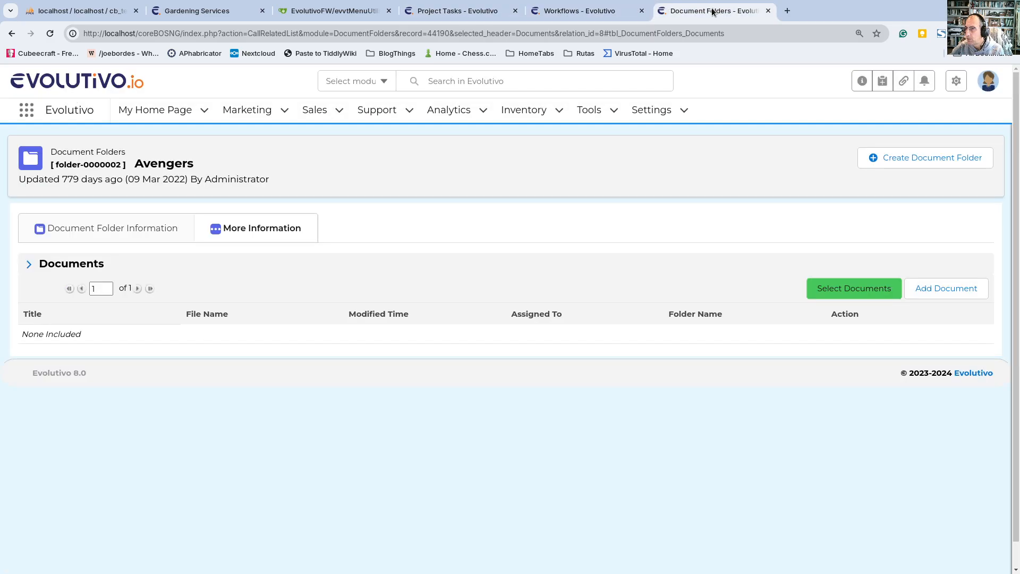
left_click(575, 10)
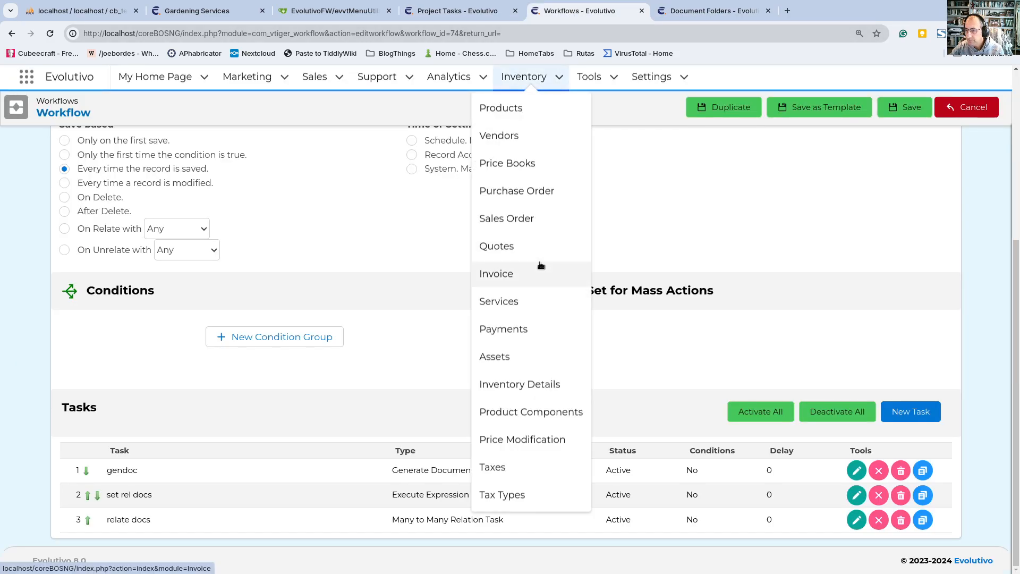
left_click_drag(441, 14, 585, 19)
mouse_move(234, 232)
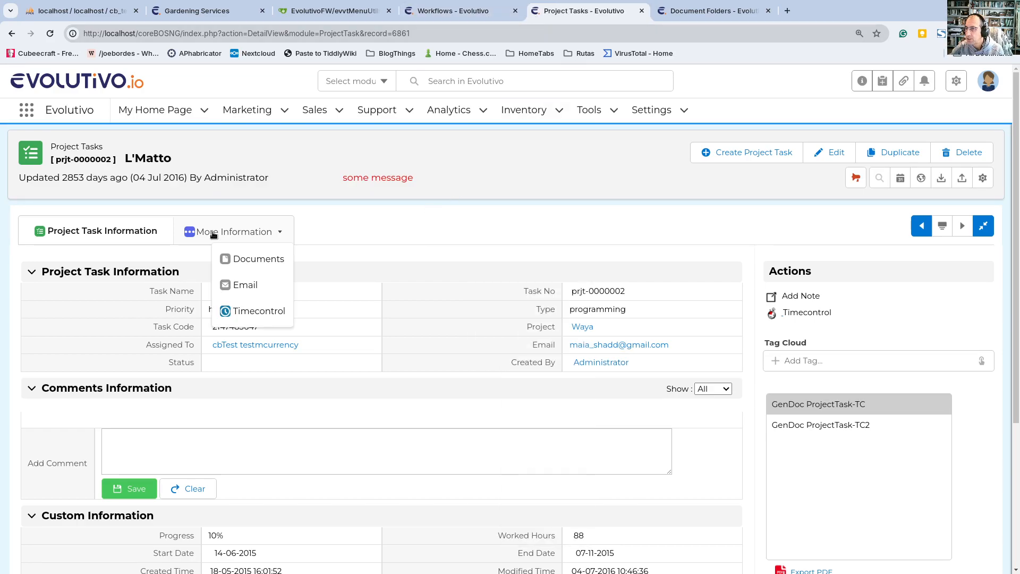
left_click(235, 260)
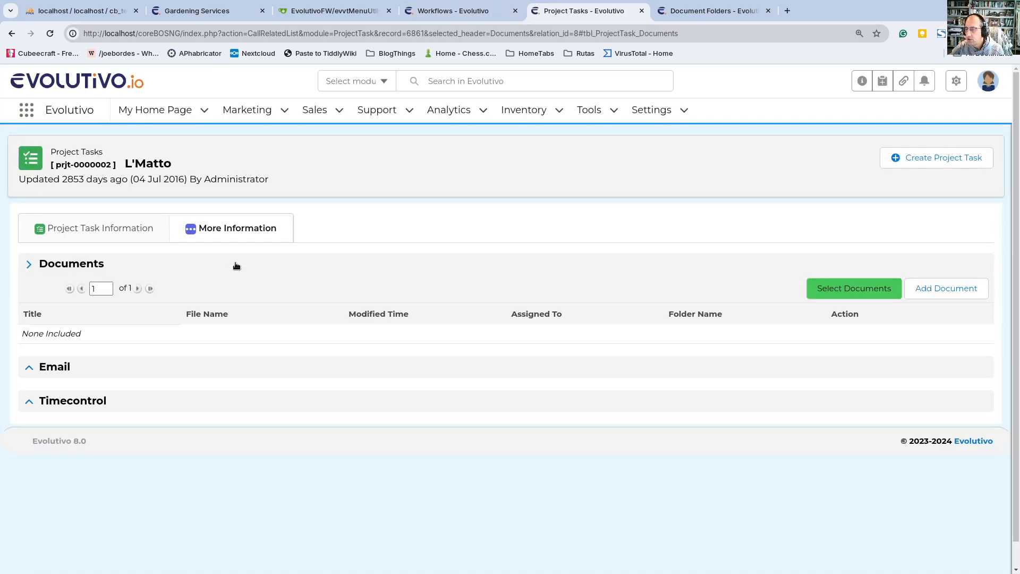
left_click(116, 231)
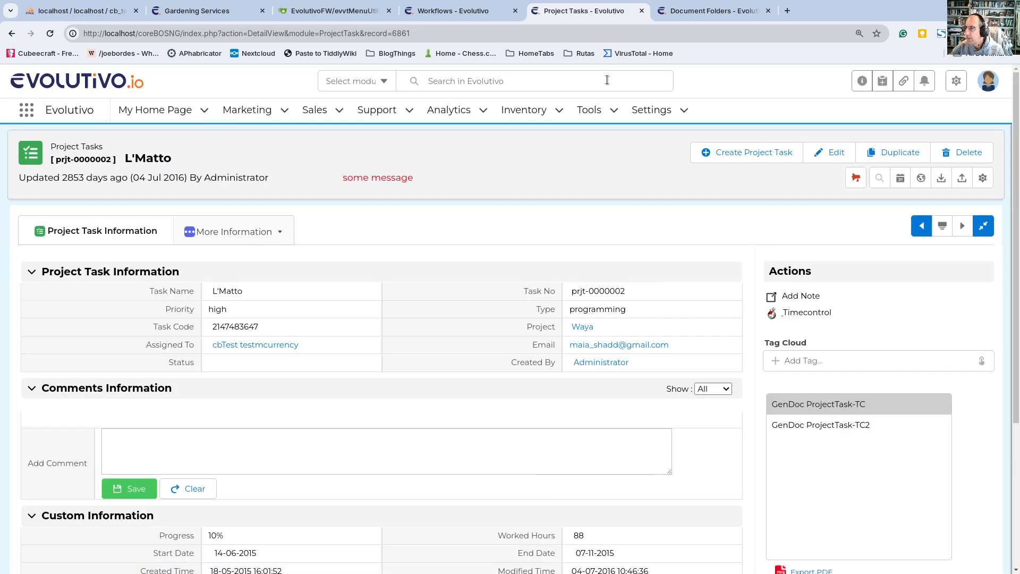
Step: Open the Documents module in a separate tab and review its folder-grouped lists, including Application Templates
mouse_move(588, 112)
middle_click(572, 200)
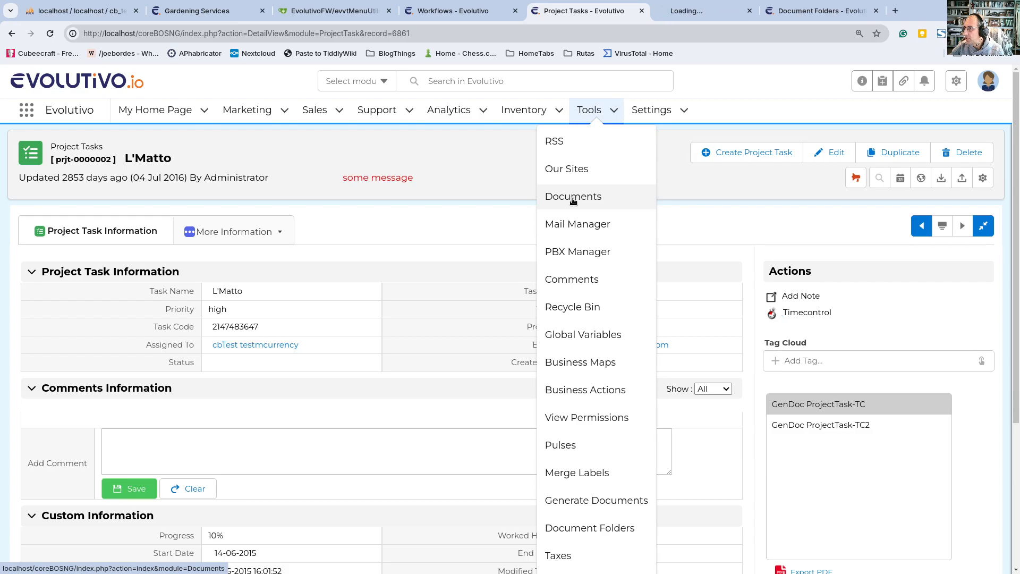
left_click_drag(718, 10, 821, 24)
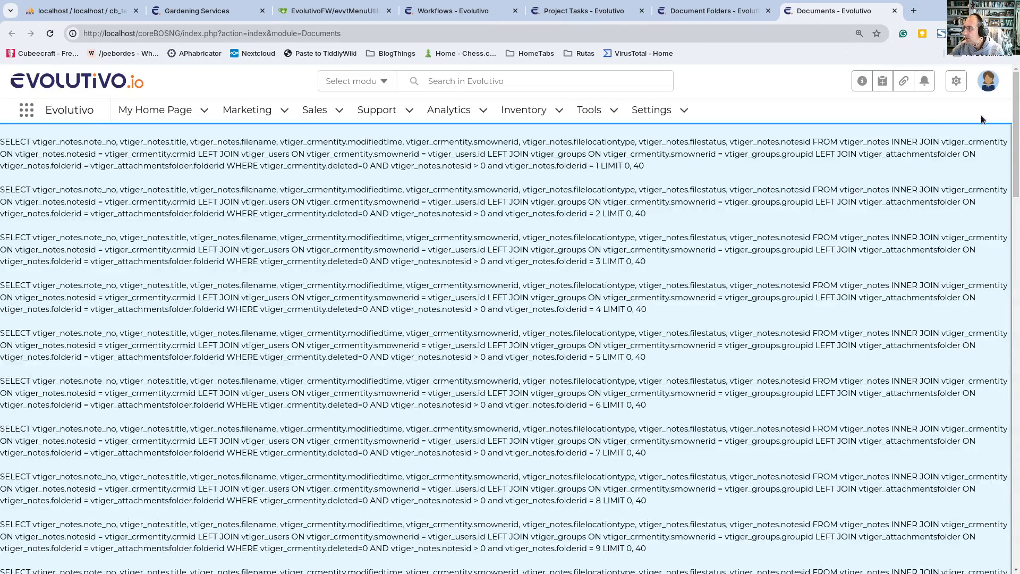
scroll(1001, 471, "down", 10)
scroll(1001, 471, "down", 15)
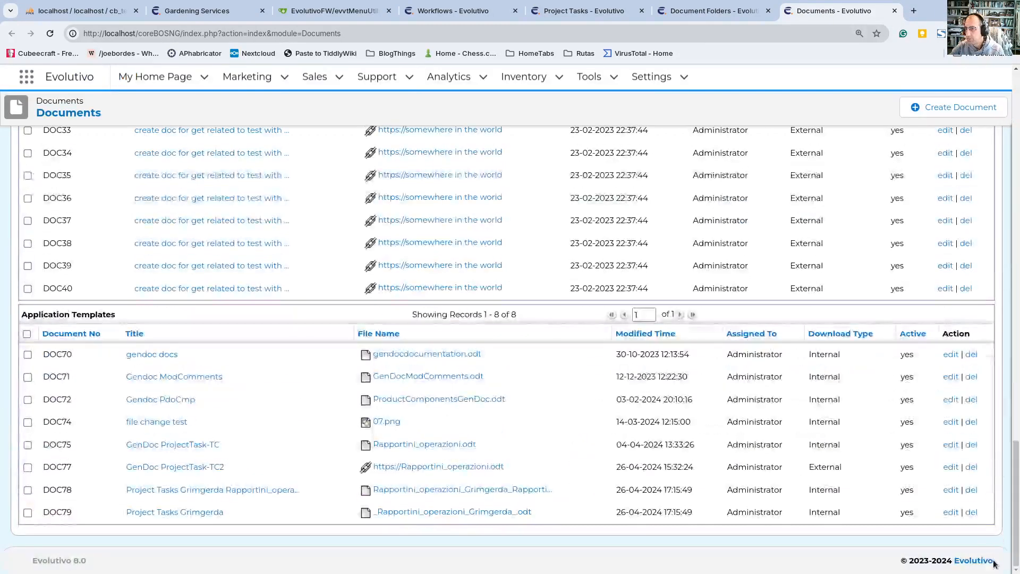
scroll(320, 413, "up", 10)
scroll(320, 413, "up", 10)
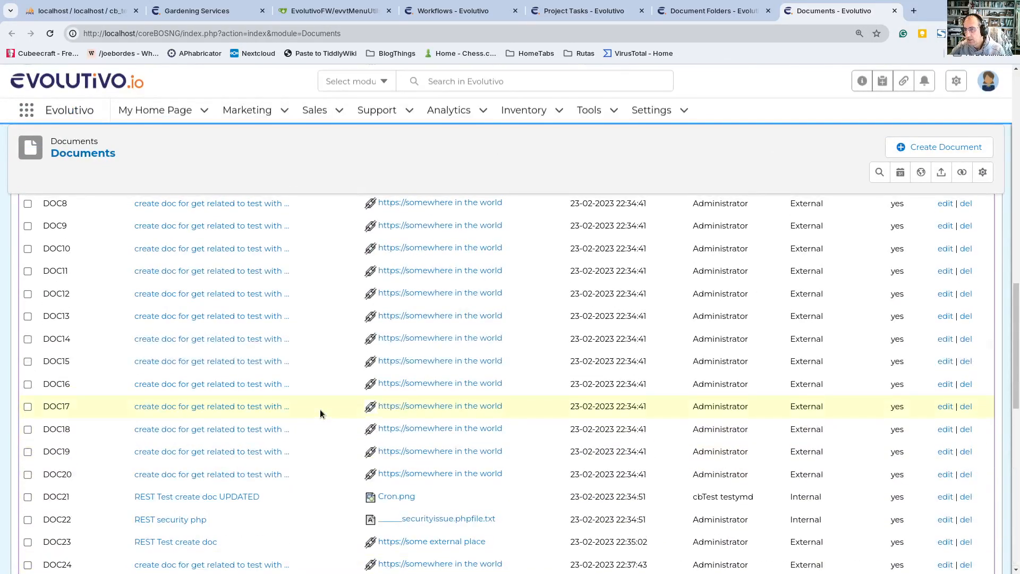
scroll(320, 412, "down", 5)
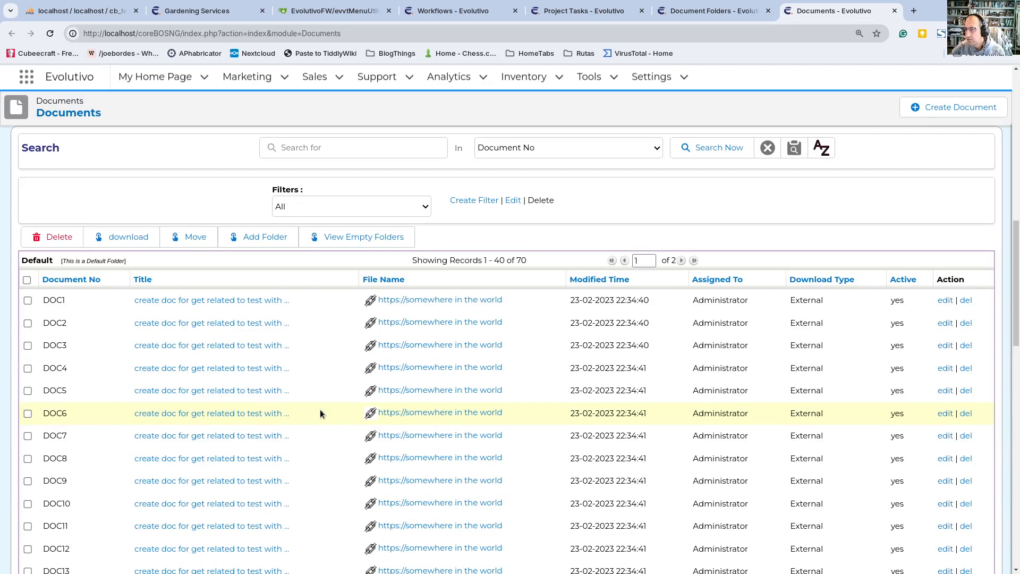
scroll(320, 412, "up", 4)
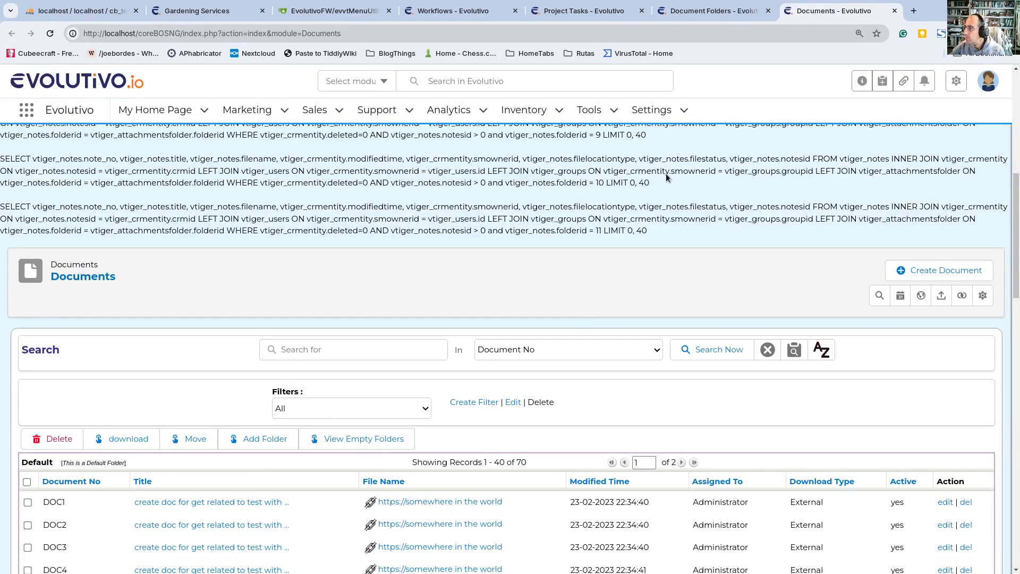
Step: Open the global variable definitions in a separate tab and search them for folder_vi
mouse_move(611, 118)
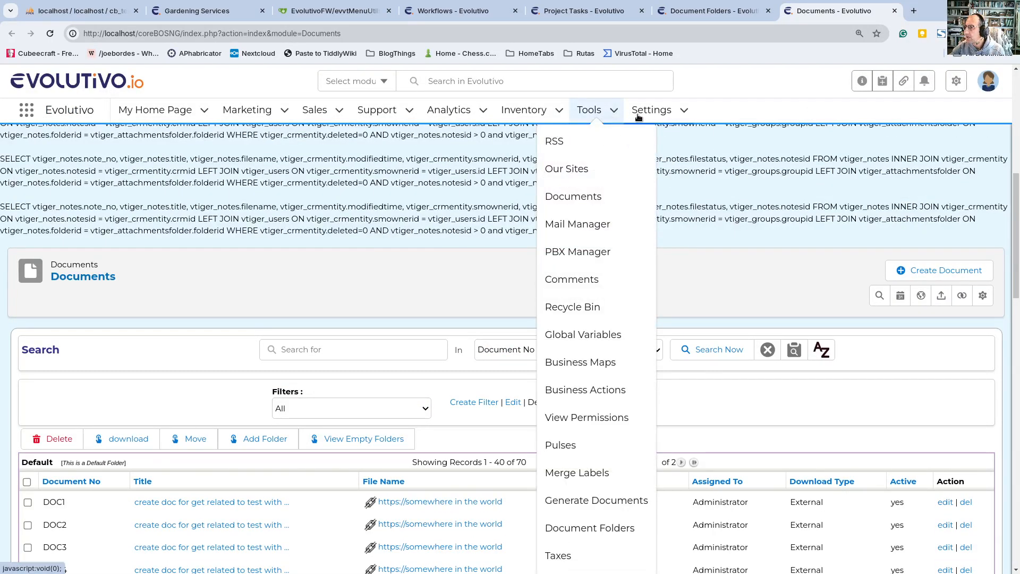
scroll(277, 429, "down", 10)
scroll(277, 429, "up", 13)
mouse_move(580, 114)
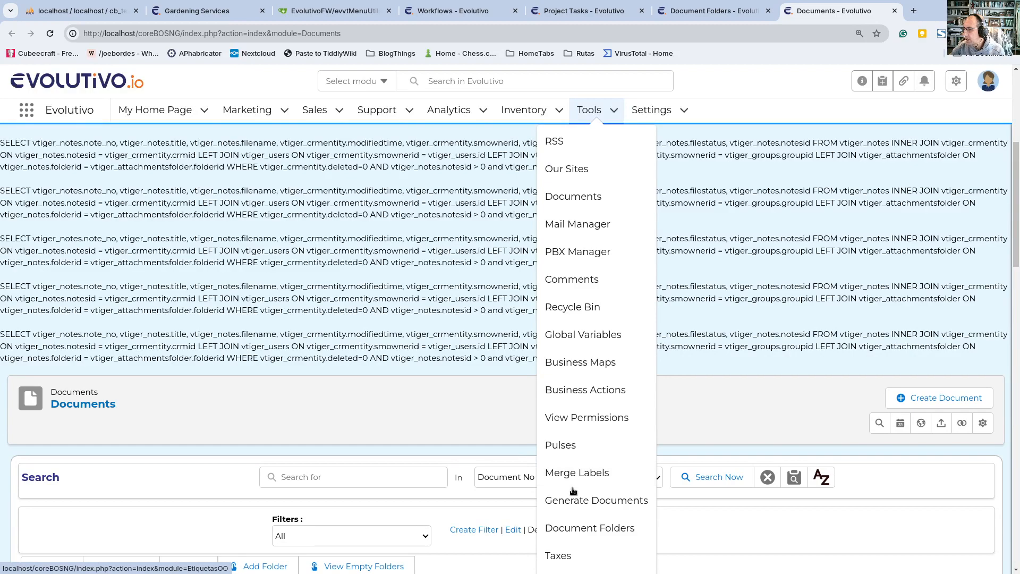
middle_click(603, 330)
key("ctrl+Tab")
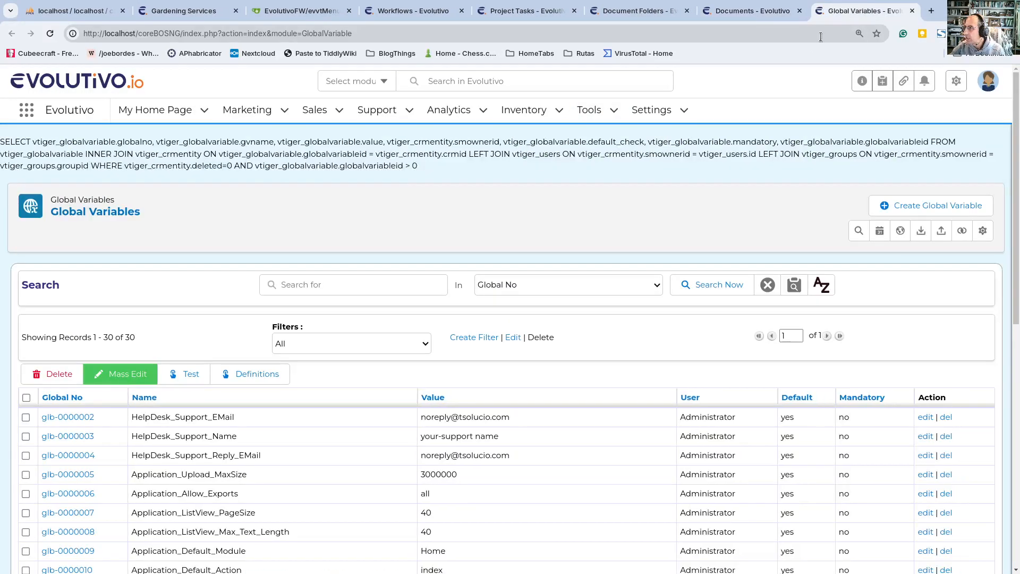
left_click(246, 374)
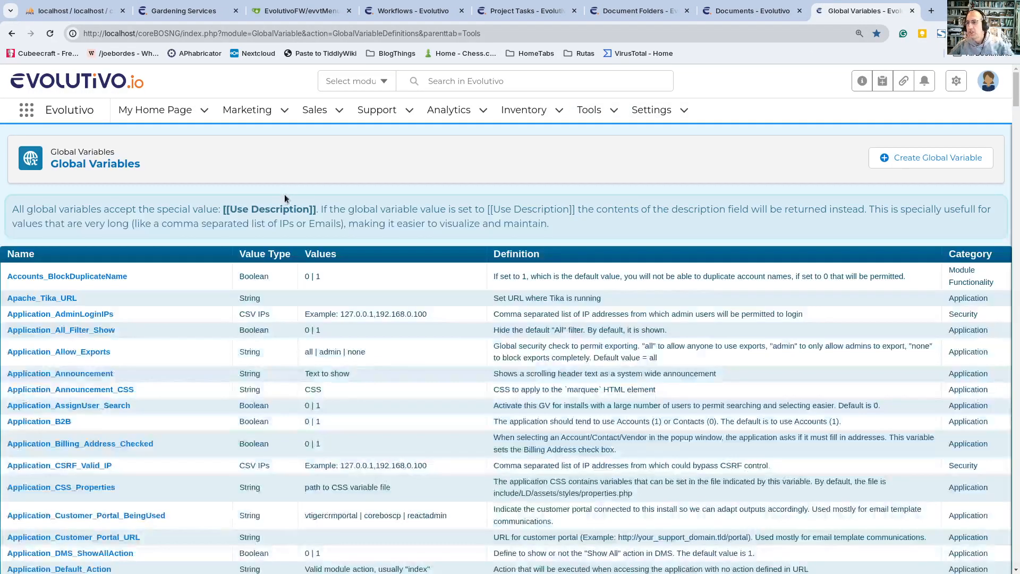
key("ctrl+f")
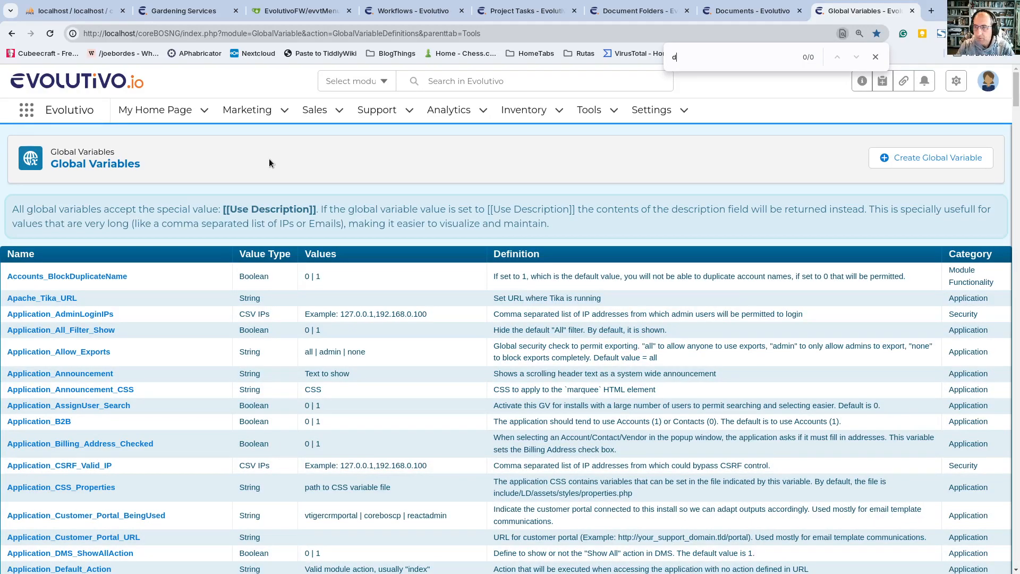
type("folder")
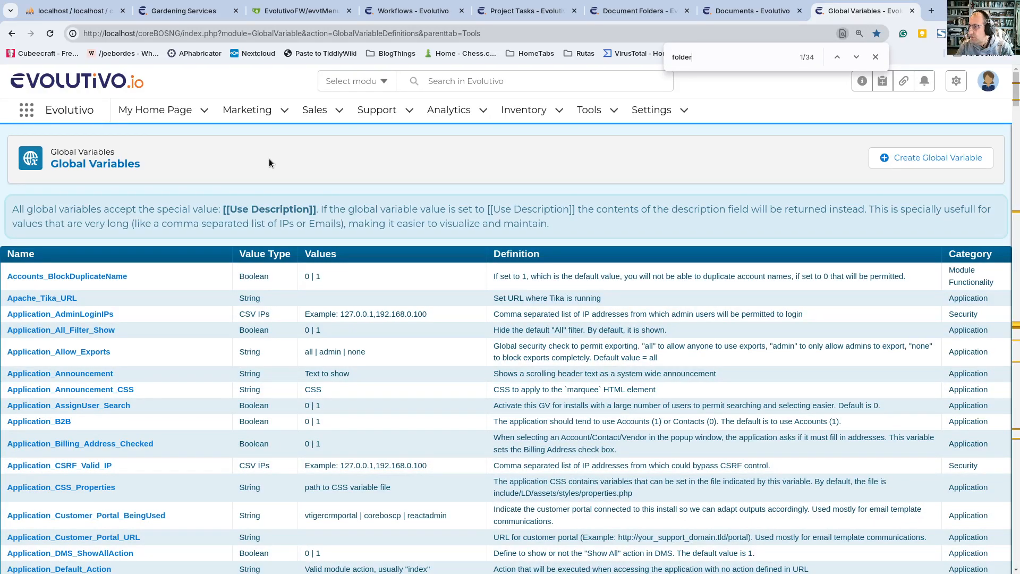
type("v")
key("BackSpace")
type("_vi")
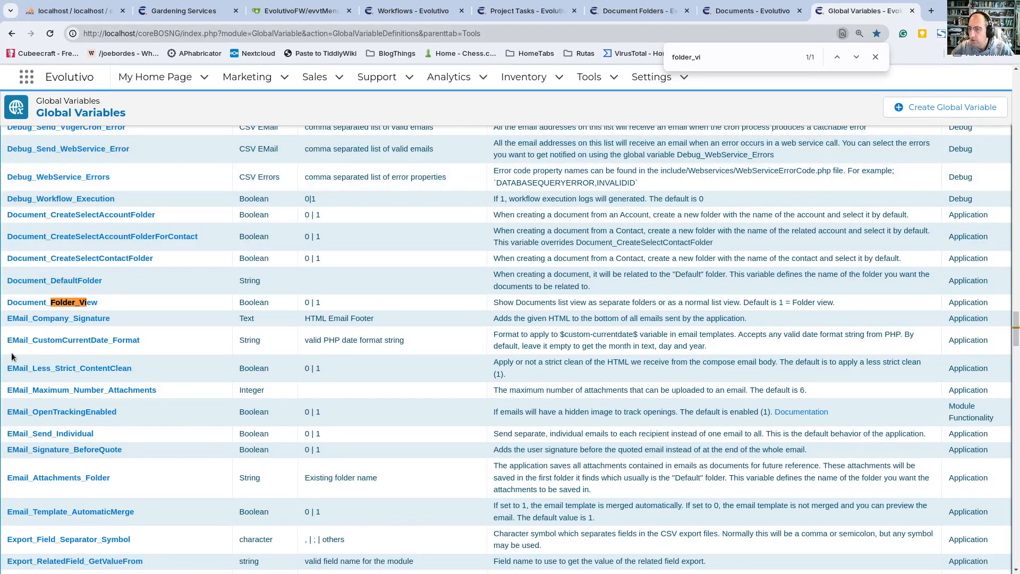
Step: Create the Document_Folder_View global variable with value 0, In Module List off and Default on, and save it
left_click(70, 301)
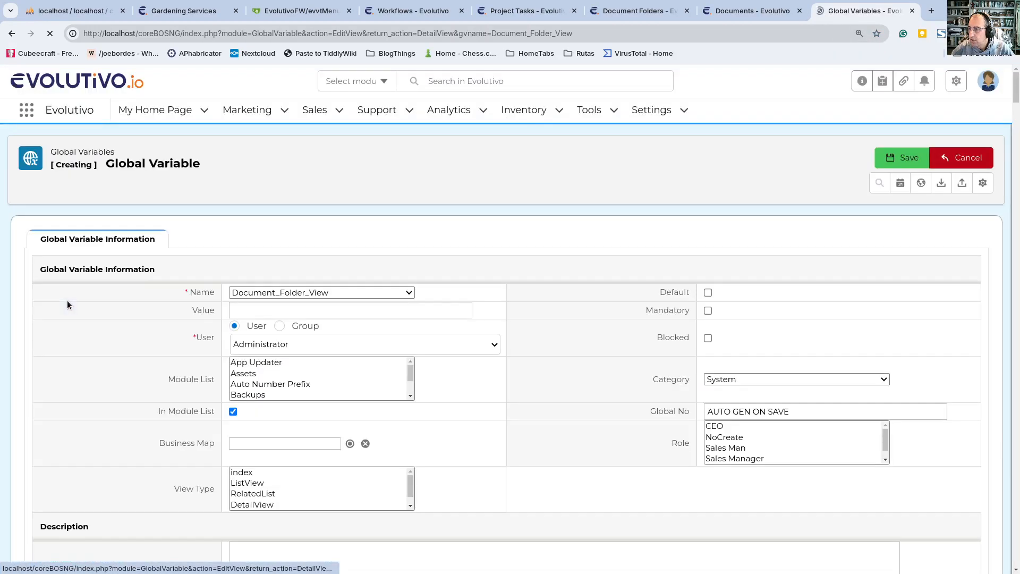
left_click(271, 310)
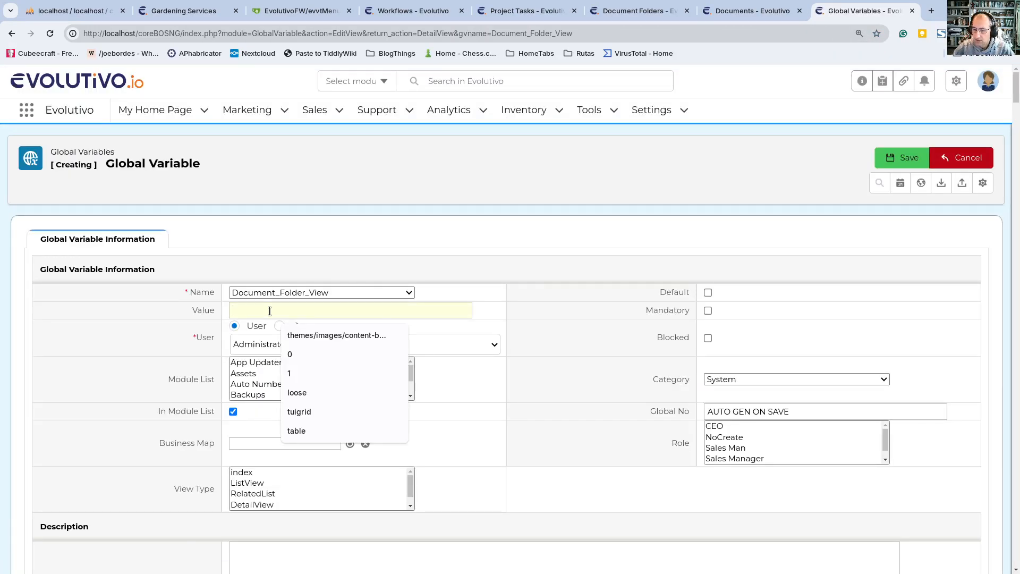
type("0")
left_click(233, 412)
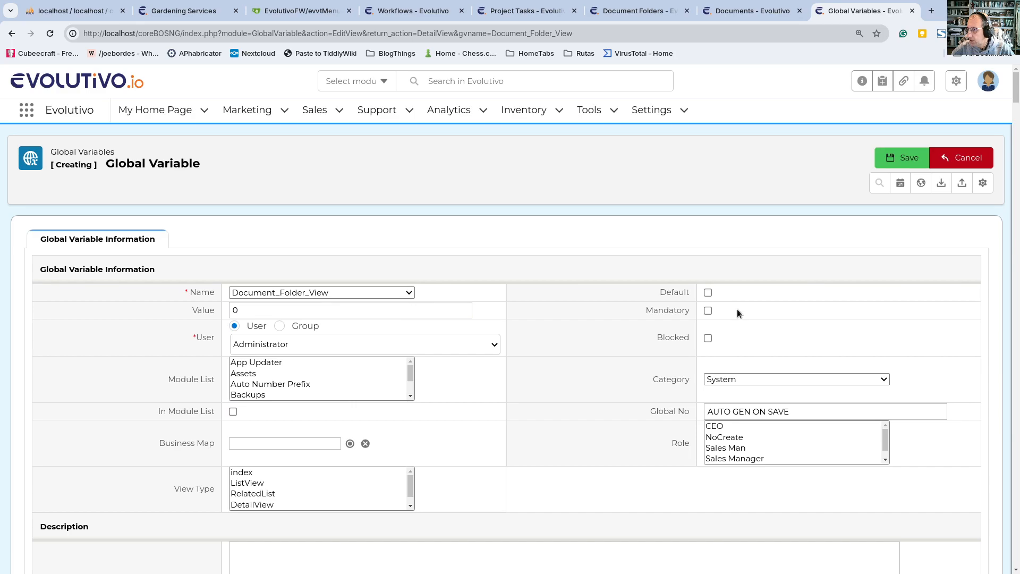
left_click(708, 292)
left_click(903, 158)
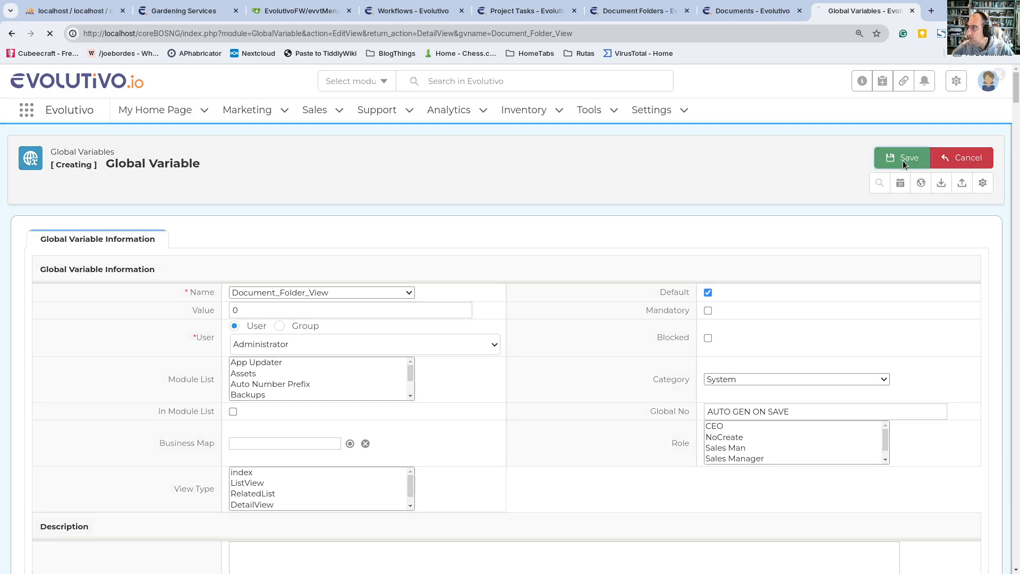
Step: Reload the Documents list and review its layout with the new folder view setting
left_click(752, 11)
left_click(51, 33)
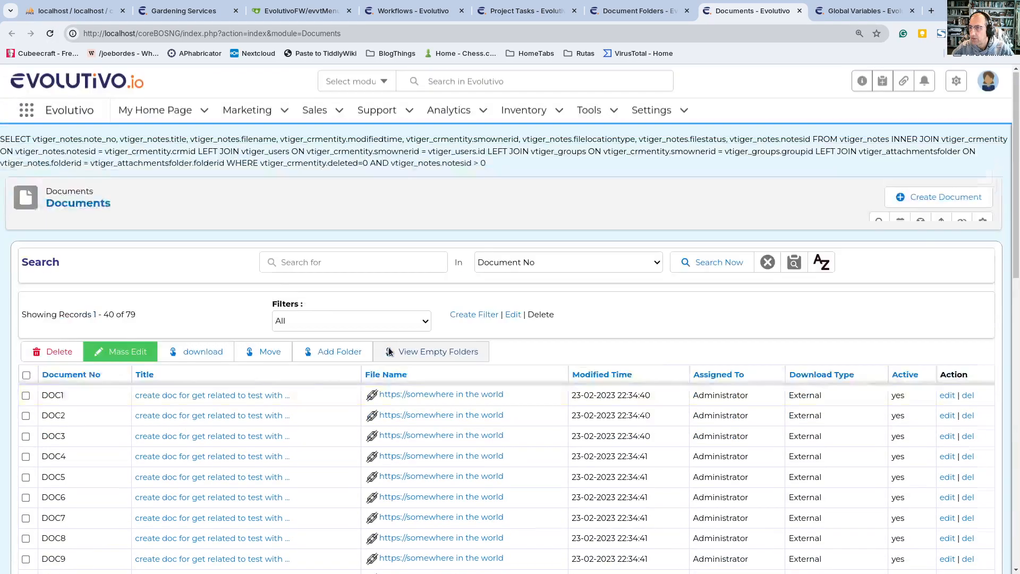
scroll(302, 381, "down", 10)
scroll(302, 382, "up", 10)
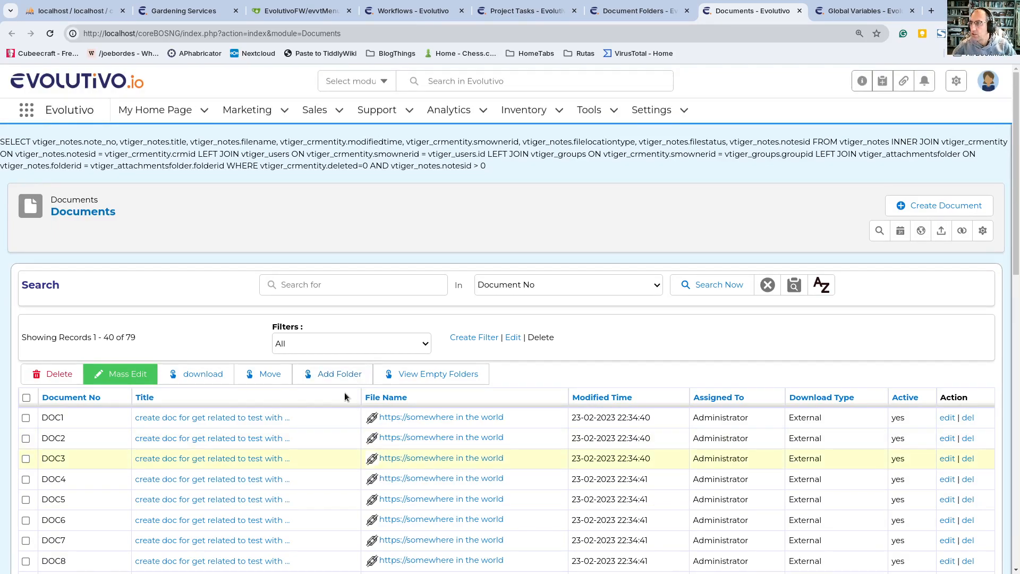
Step: Edit the L'Matto project task, set its status to In Progress and save the record
left_click(640, 11)
left_click(523, 11)
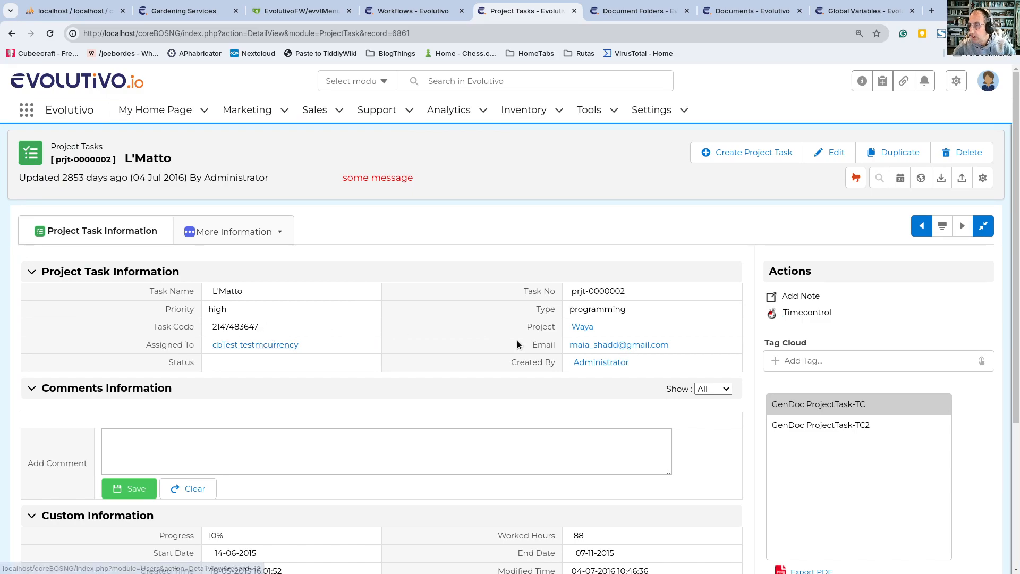
left_click(833, 153)
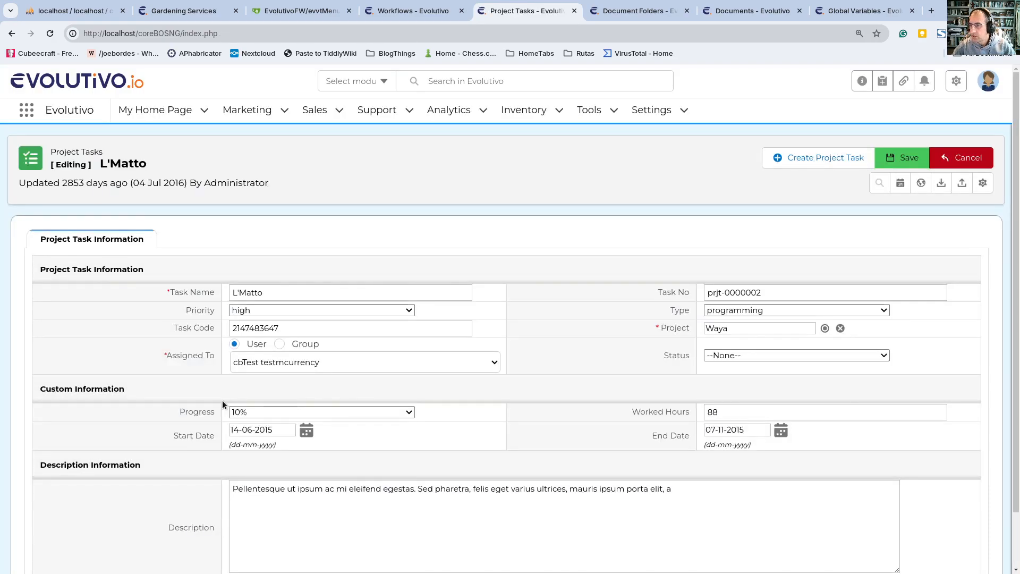
left_click(732, 360)
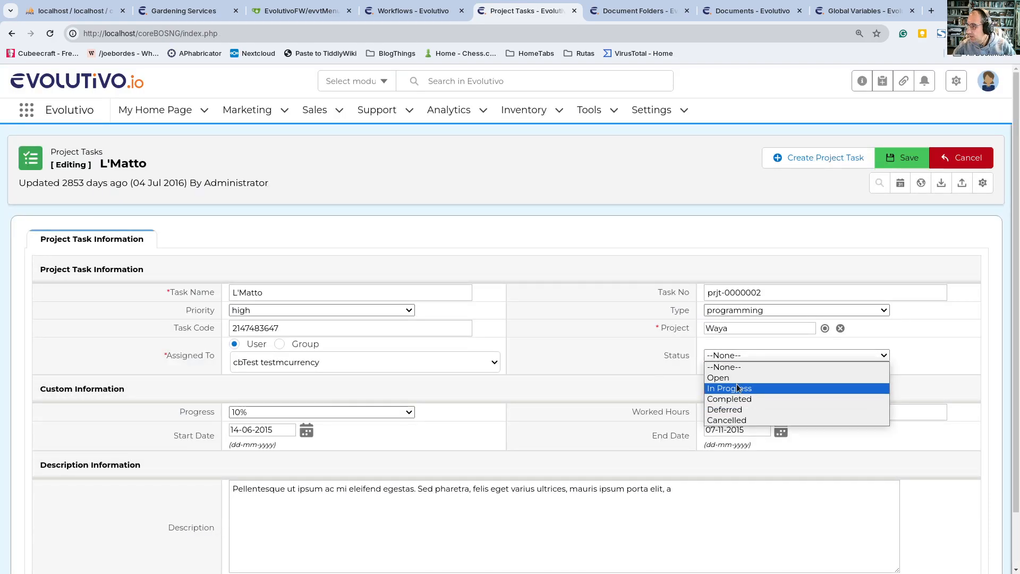
left_click(736, 383)
left_click(896, 161)
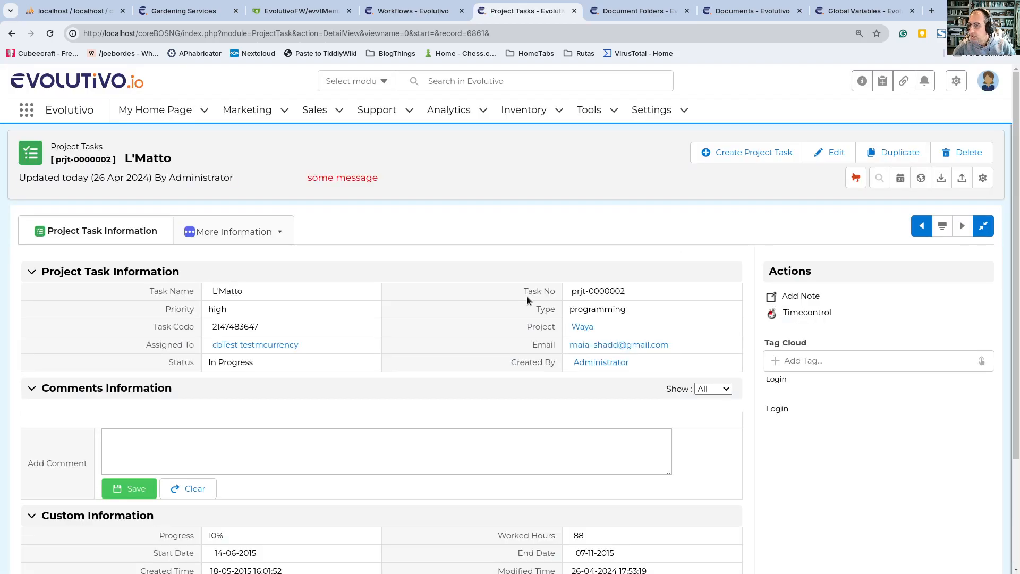
Step: Open the L'Matto task's related documents, logging back in with the saved administrator user name and password
mouse_move(228, 223)
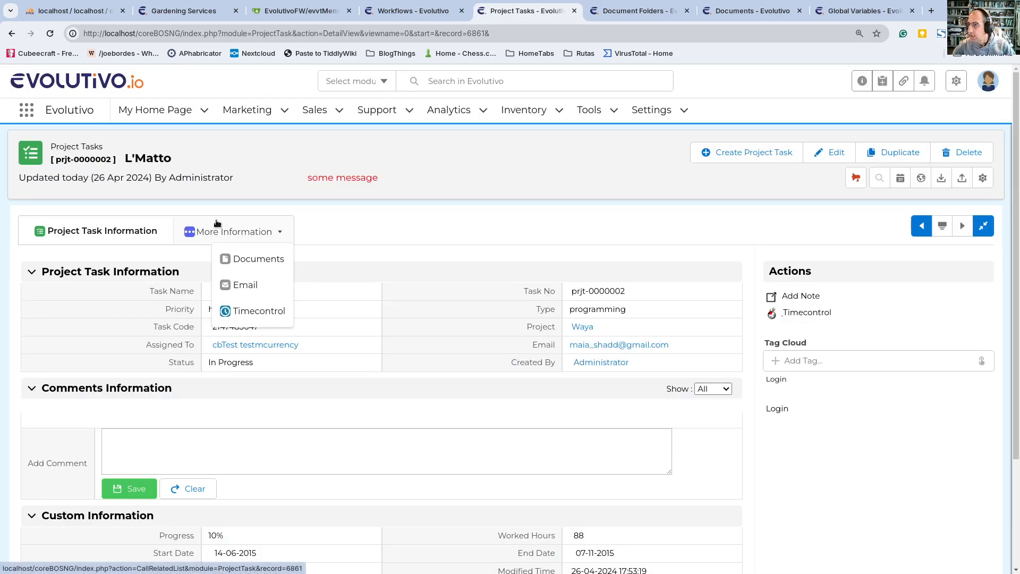
left_click(229, 258)
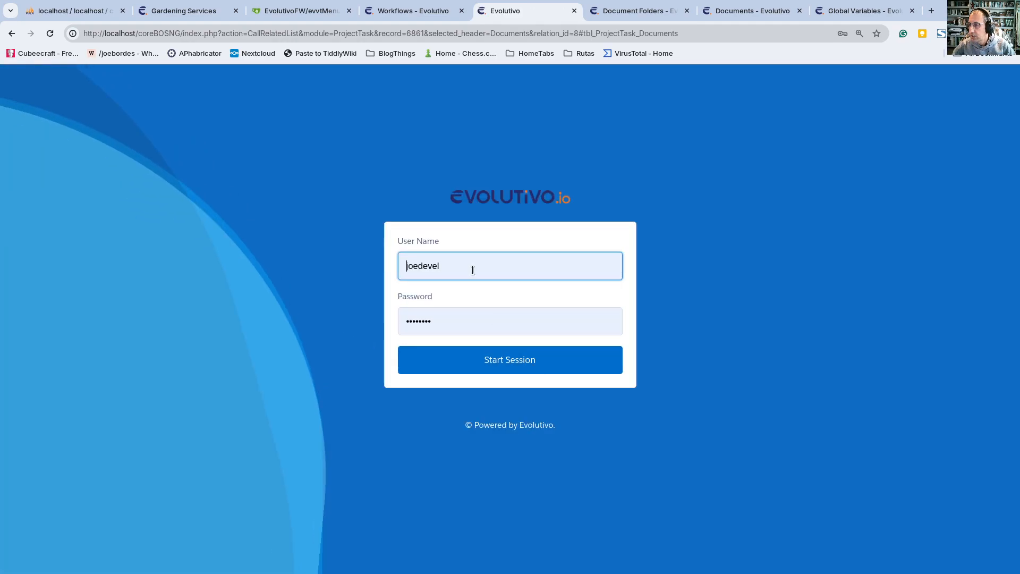
left_click(470, 264)
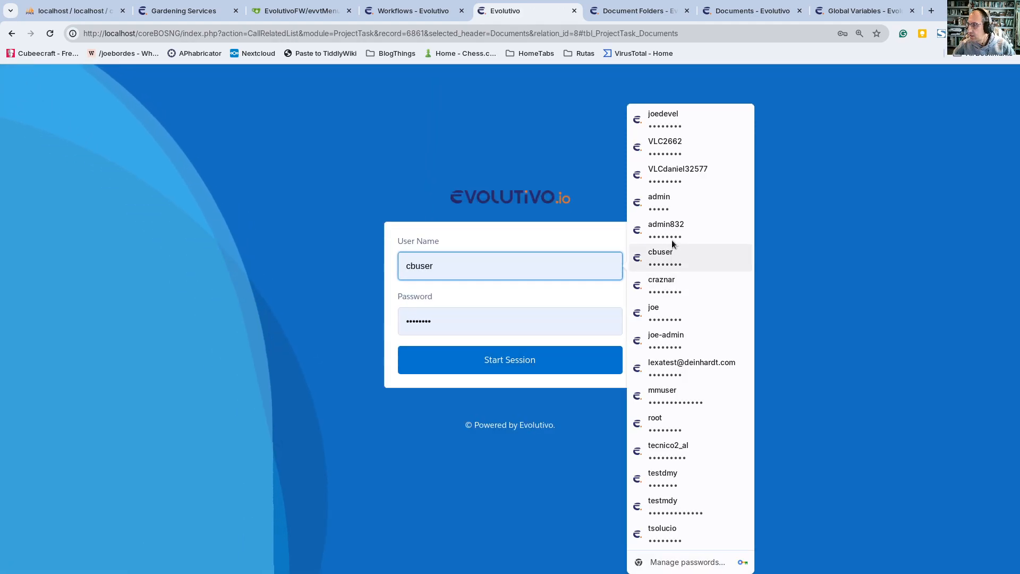
left_click(664, 202)
left_click(511, 359)
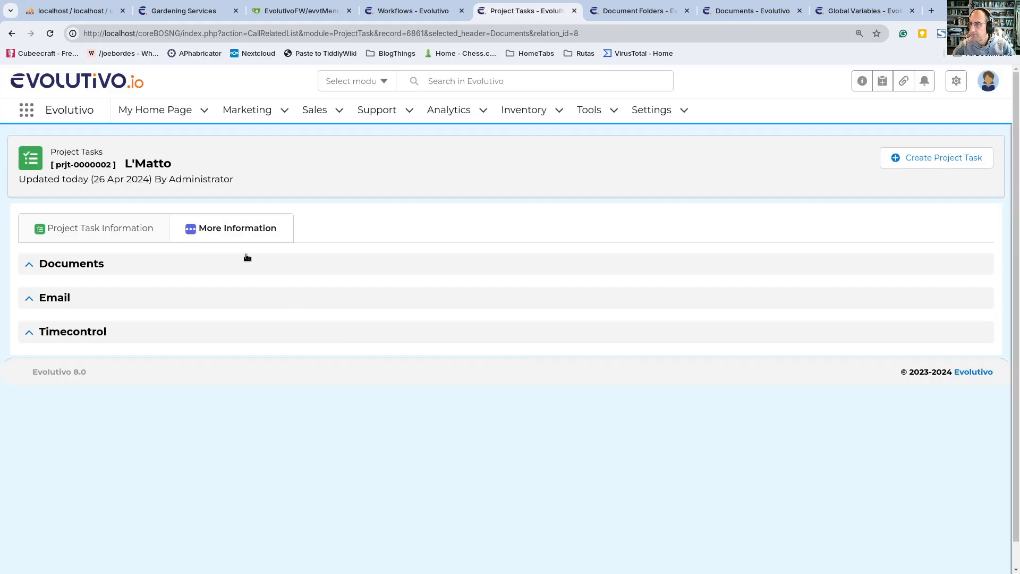
Step: Expand the L'Matto task's related documents and open its generated document from the last page of the reloaded Documents list
left_click(30, 264)
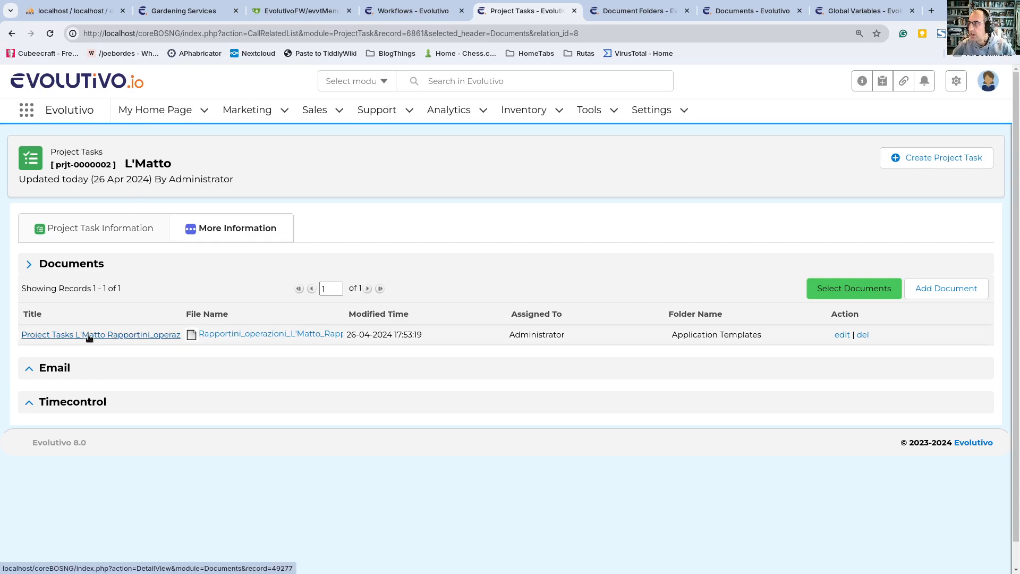
left_click(751, 12)
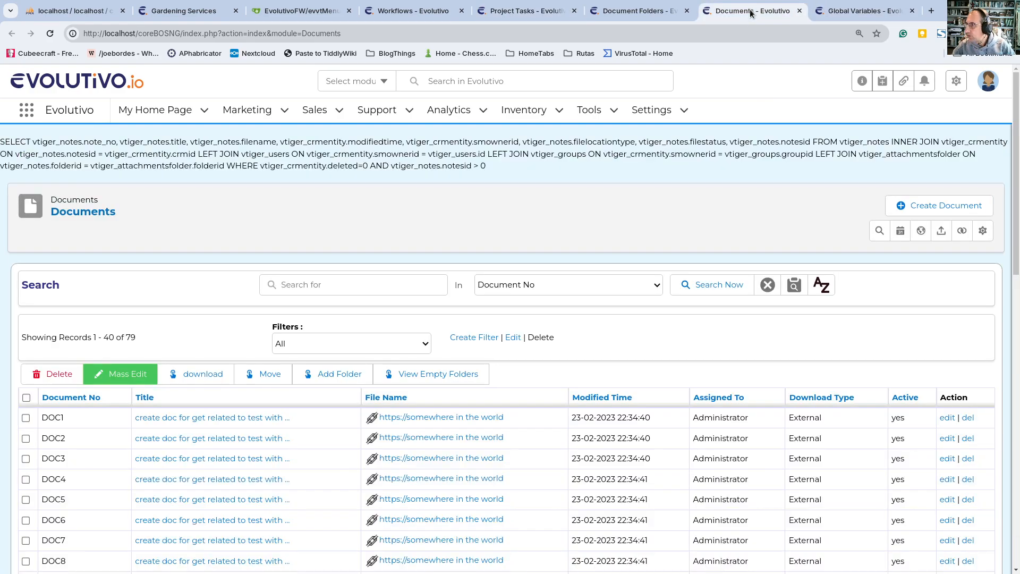
left_click(50, 34)
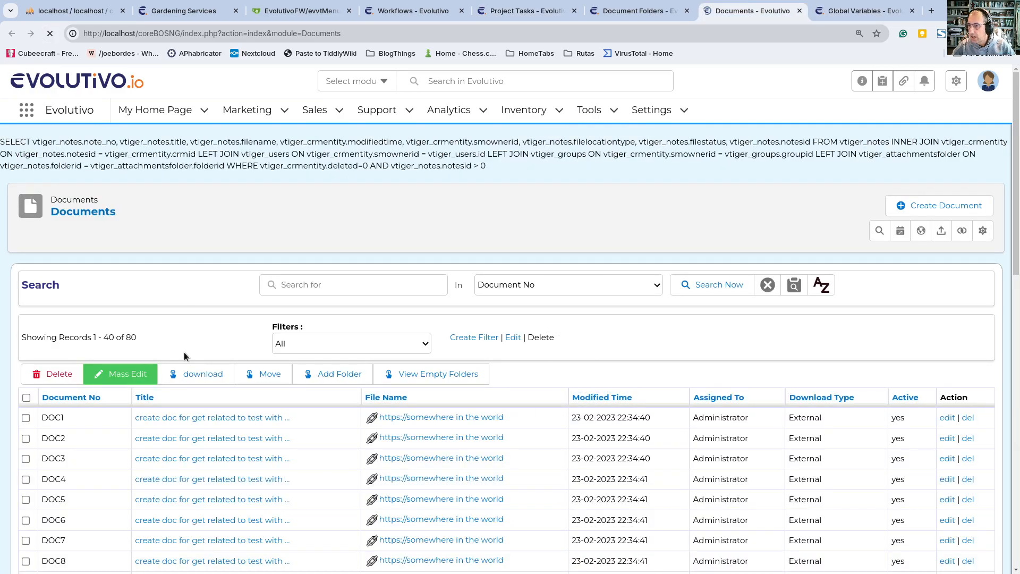
scroll(477, 508, "down", 12)
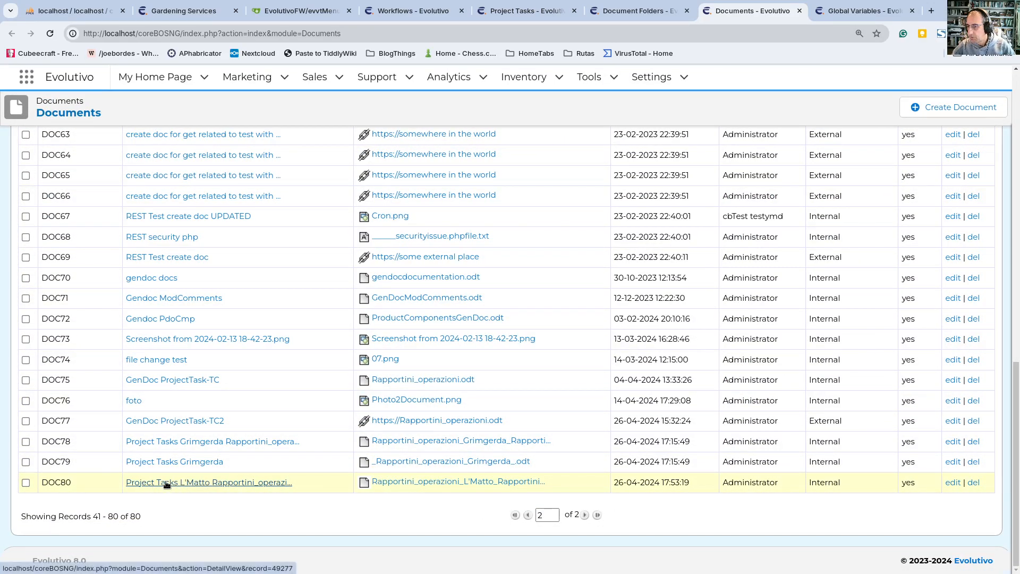
left_click(252, 485)
Step: Try to load the generated document's detail page again, reloading it and opening it separately from the L'Matto task's related documents
left_click(637, 10)
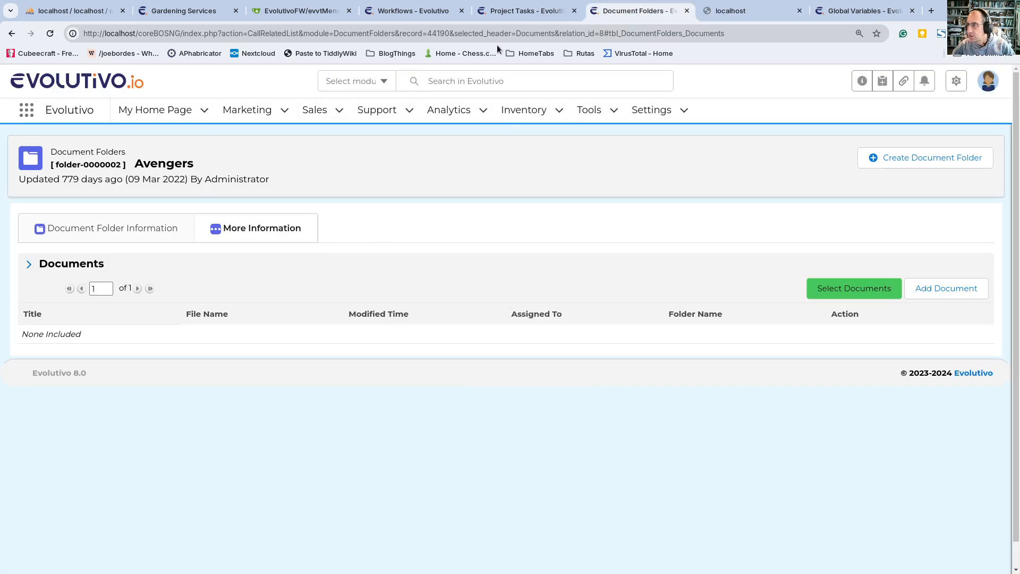
left_click(512, 11)
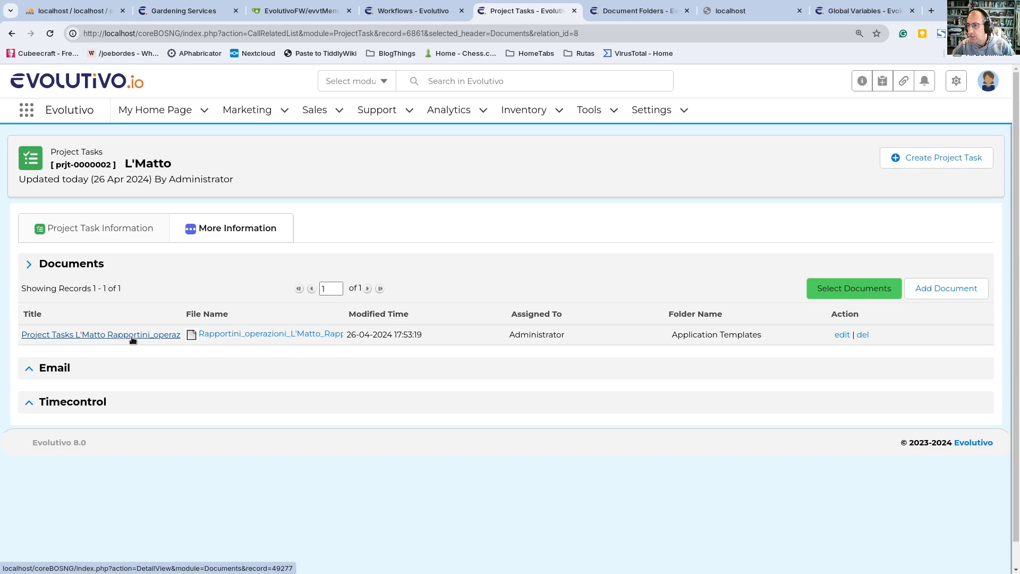
left_click(702, 10)
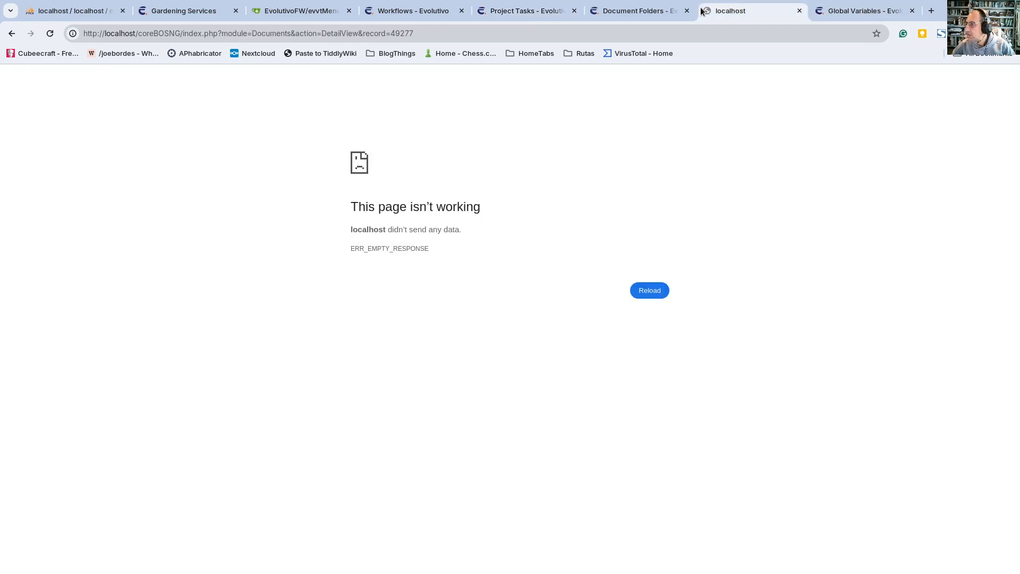
left_click(656, 6)
left_click(717, 11)
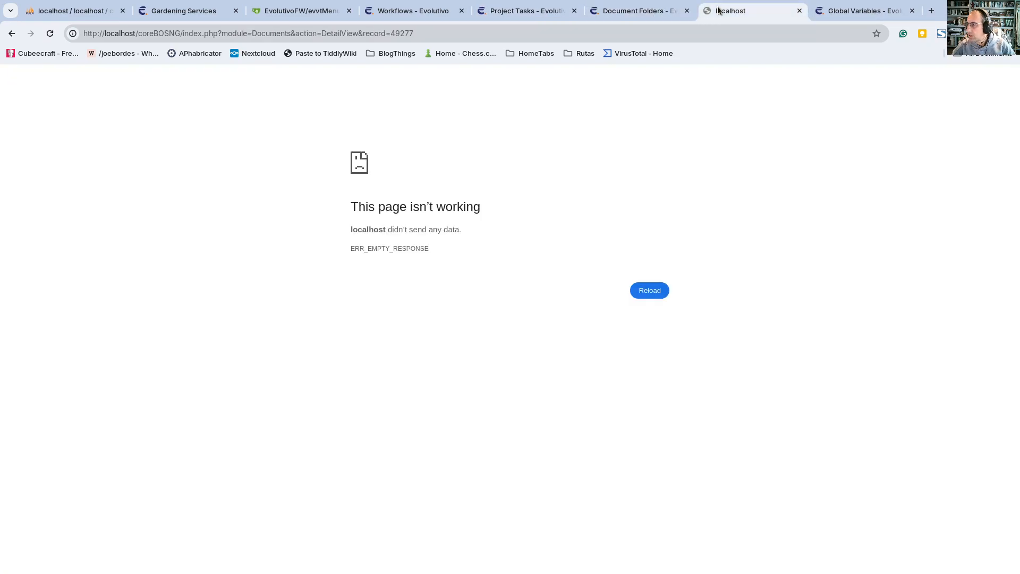
left_click(649, 290)
left_click(649, 288)
left_click(527, 8)
middle_click(97, 335)
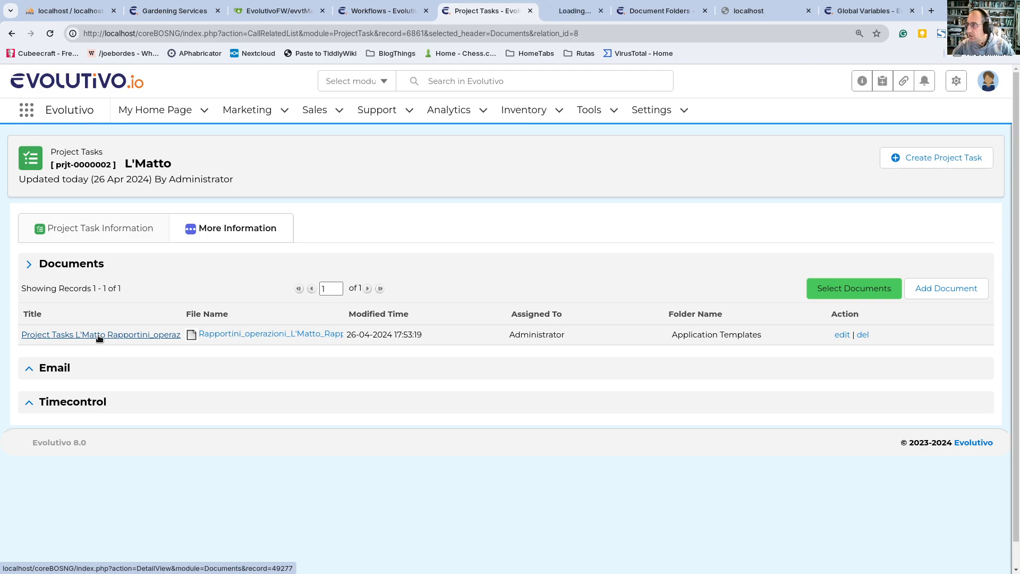
left_click(558, 11)
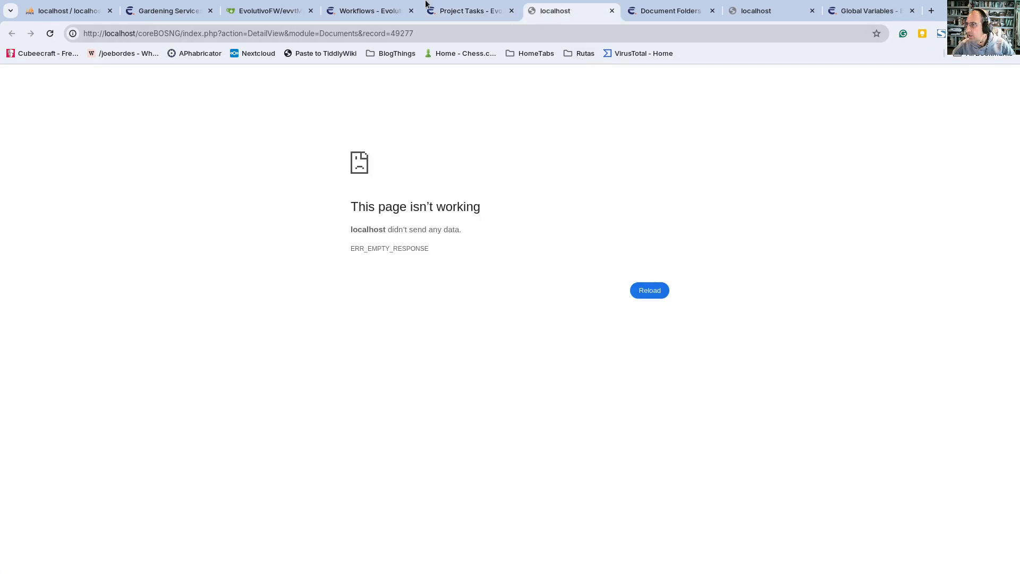
Step: Open the L'Matto task's generated ODT file to inspect it, and close both the file and the duplicate document detail page
left_click(455, 11)
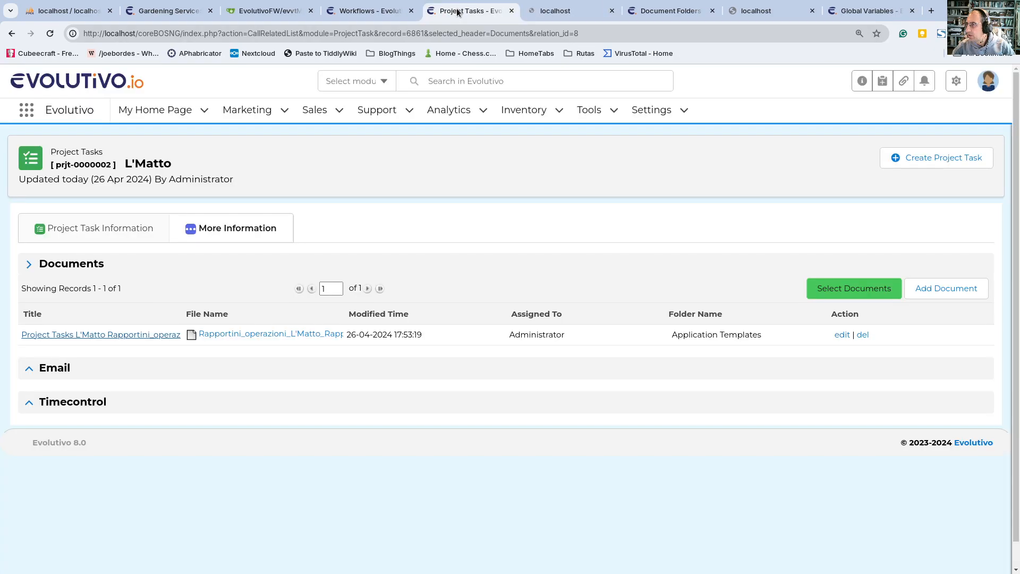
left_click(303, 335)
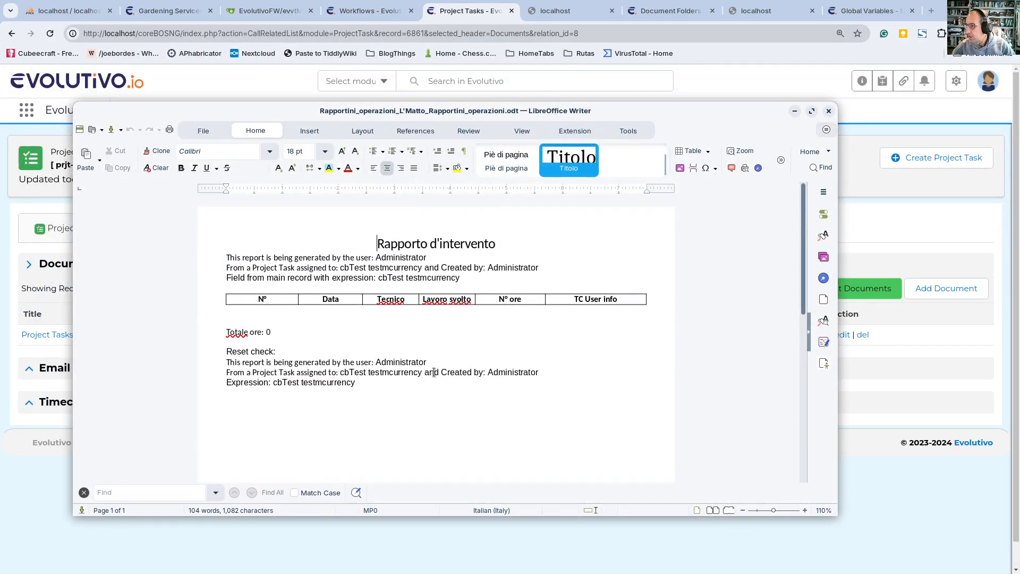
left_click(828, 110)
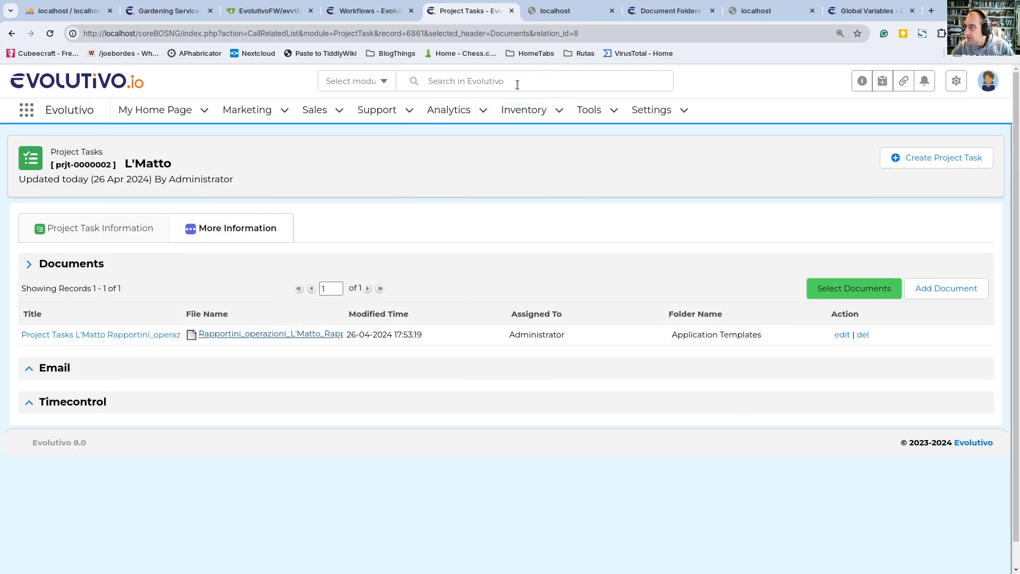
left_click(611, 11)
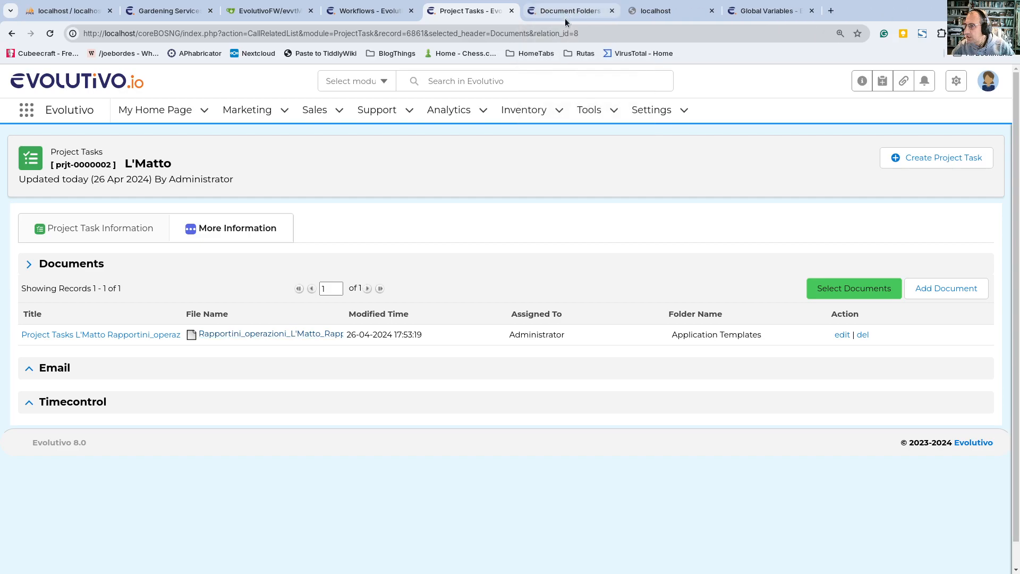
Step: Reload the Avengers folder's related documents, open the generated L'Matto document and review its details
left_click(566, 15)
left_click(49, 34)
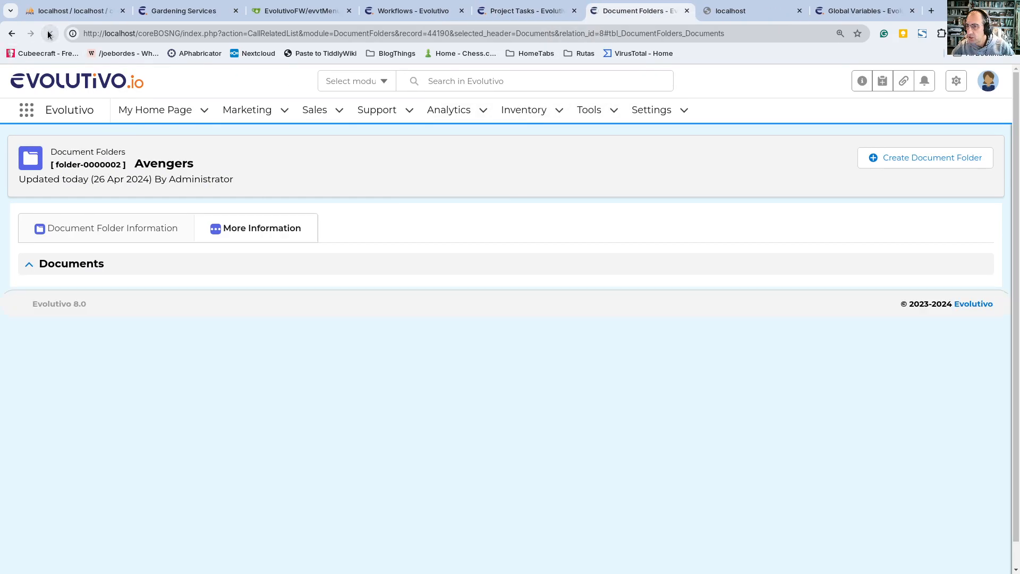
left_click(30, 264)
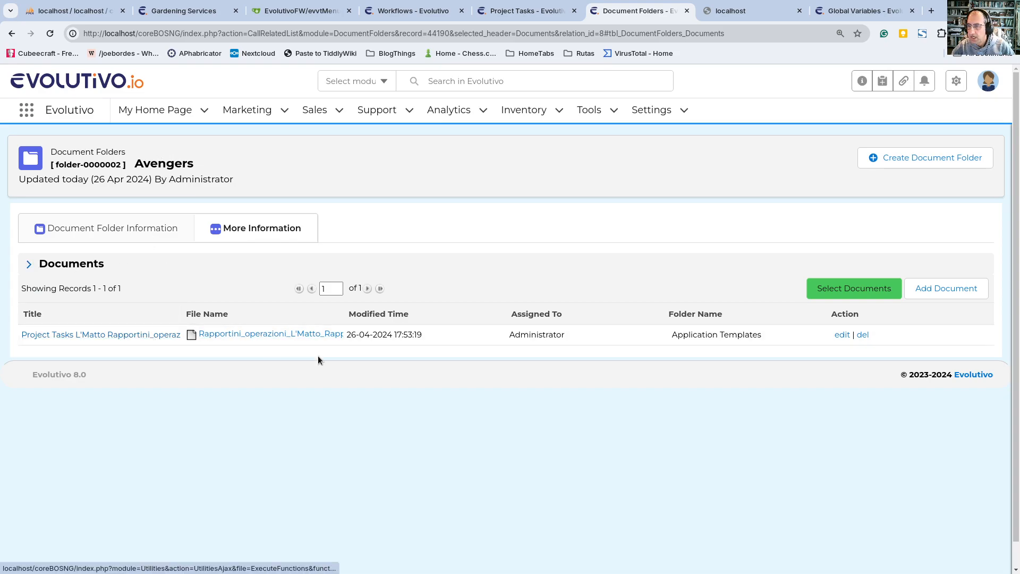
left_click(142, 336)
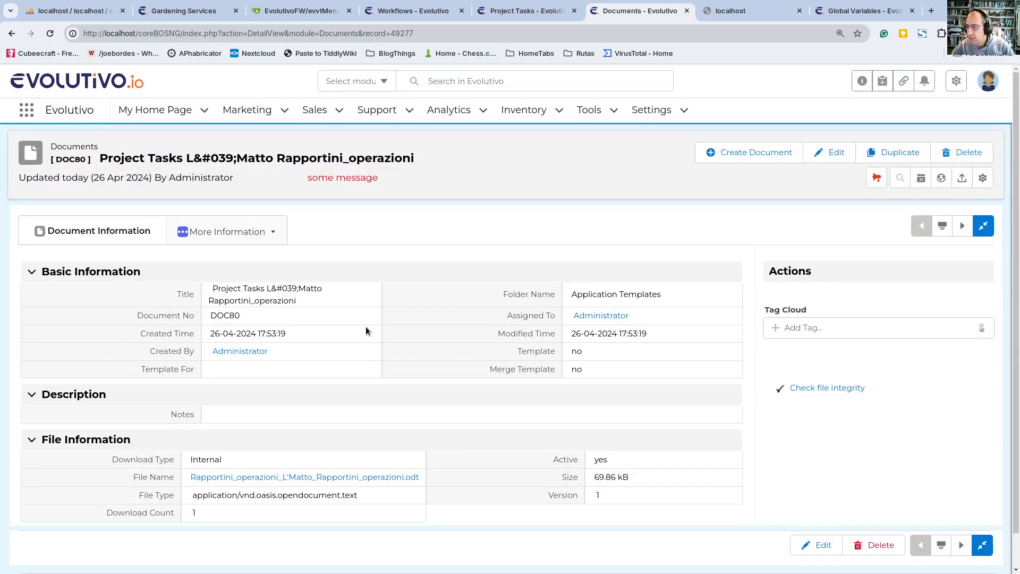
scroll(369, 335, "down", 1)
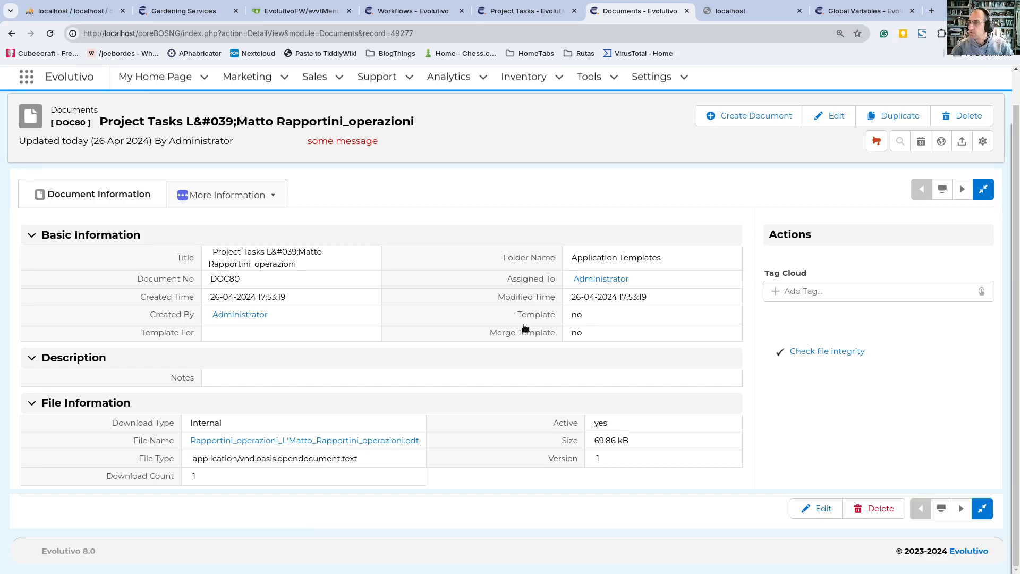
Step: Review the Generate docs workflow and its gendoc task's format, template and folder settings, leaving the task without saving
left_click(401, 11)
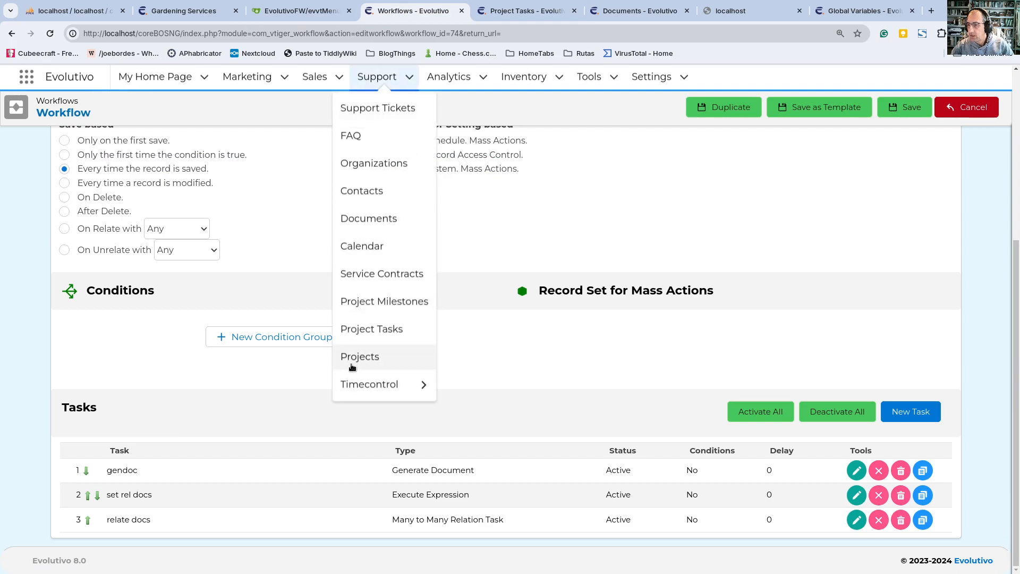
scroll(133, 174, "up", 3)
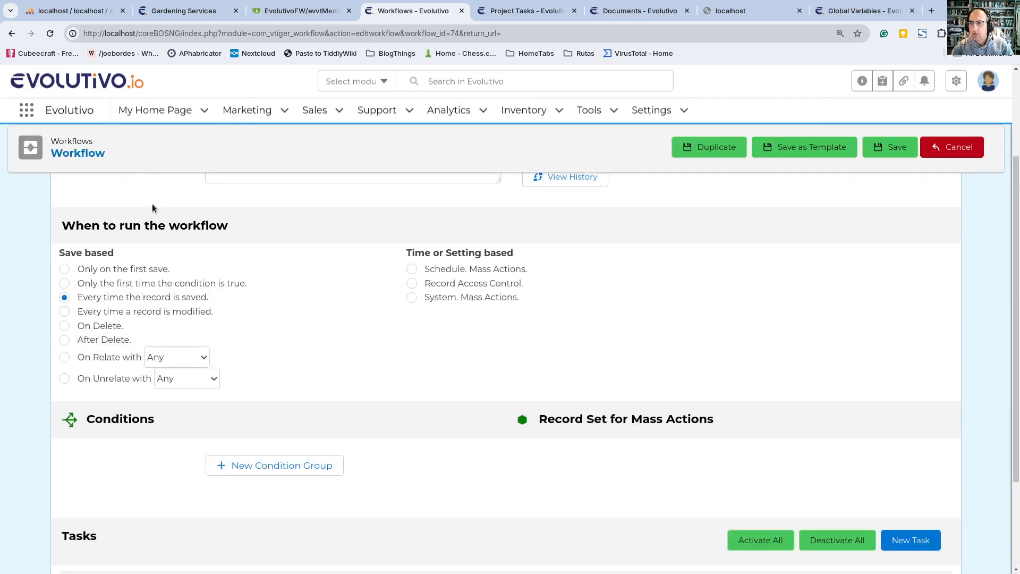
scroll(154, 224, "up", 3)
scroll(118, 215, "down", 5)
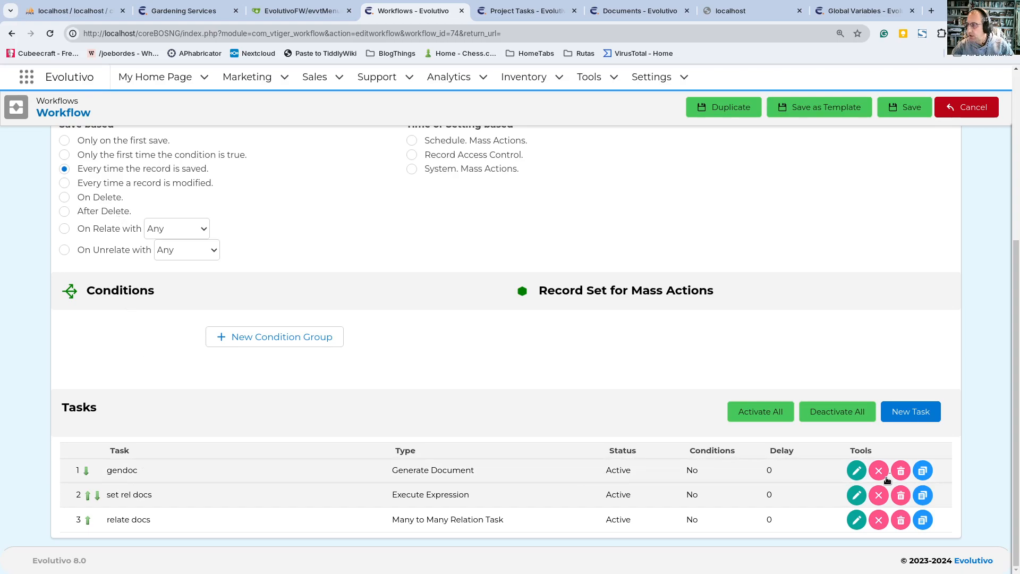
left_click(856, 470)
scroll(524, 356, "down", 5)
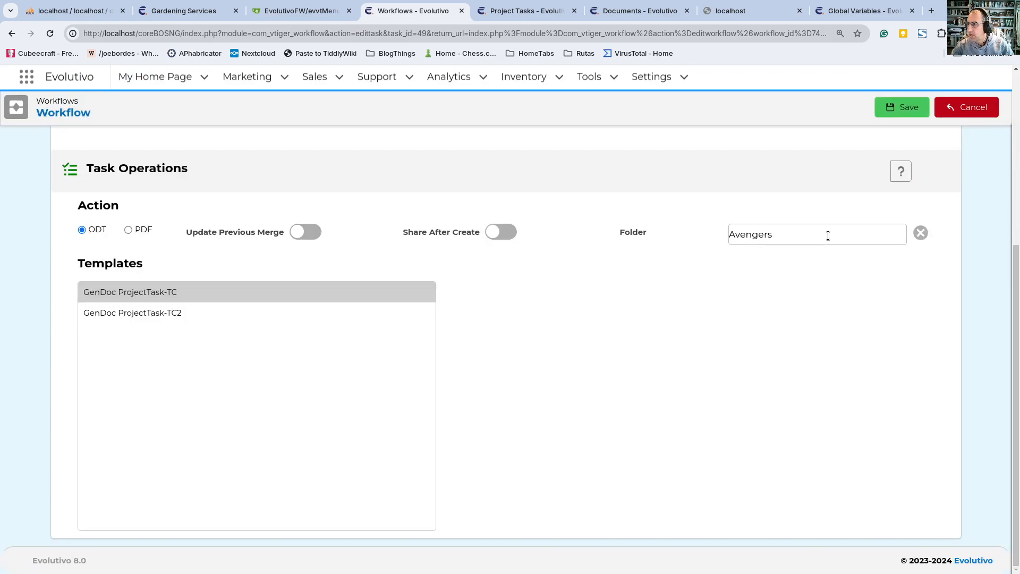
left_click(972, 108)
scroll(404, 356, "down", 1)
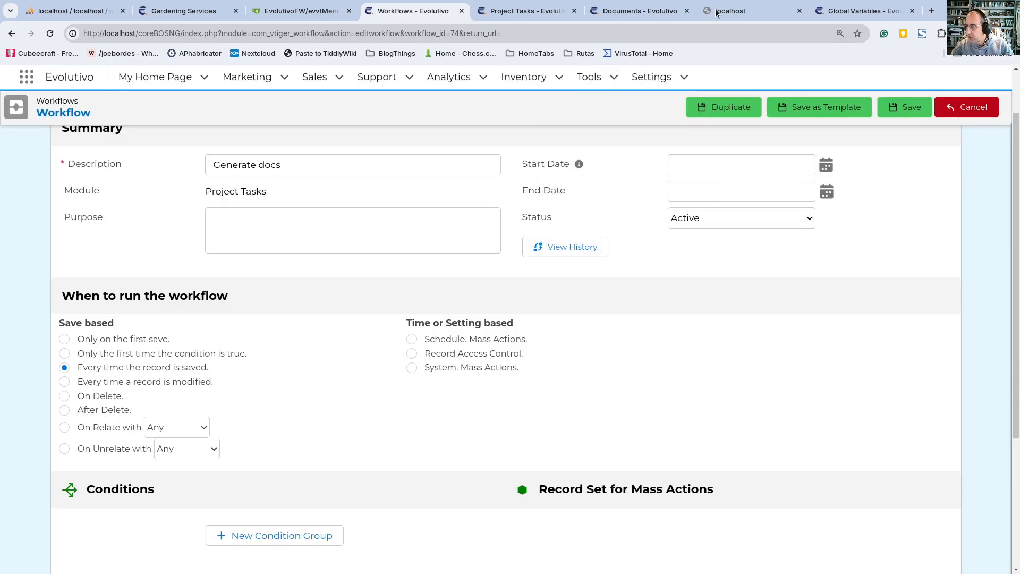
Step: Close the failed localhost page and the Global Variables page, and return to the generated document's details
left_click(800, 11)
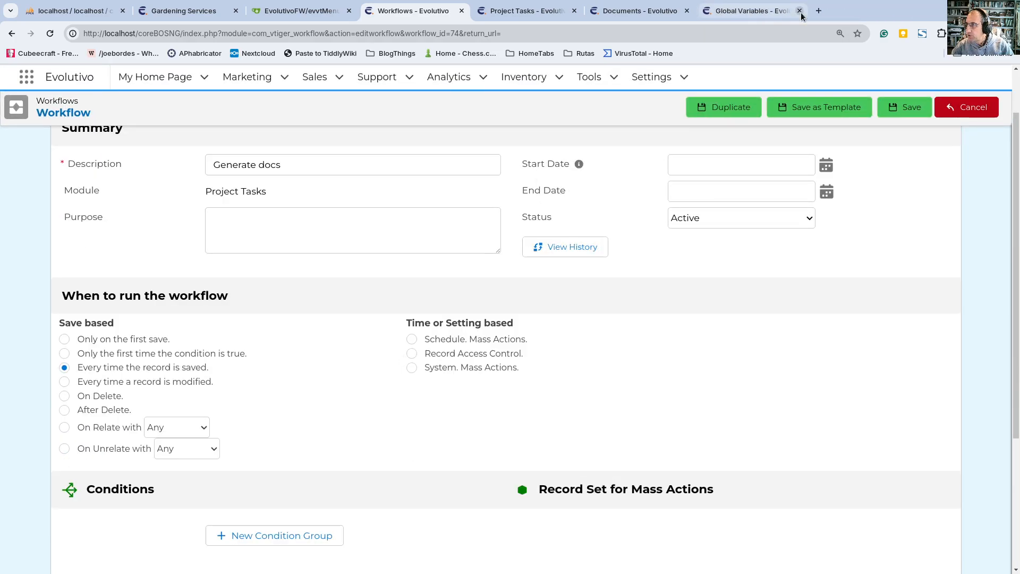
left_click(800, 11)
left_click(732, 15)
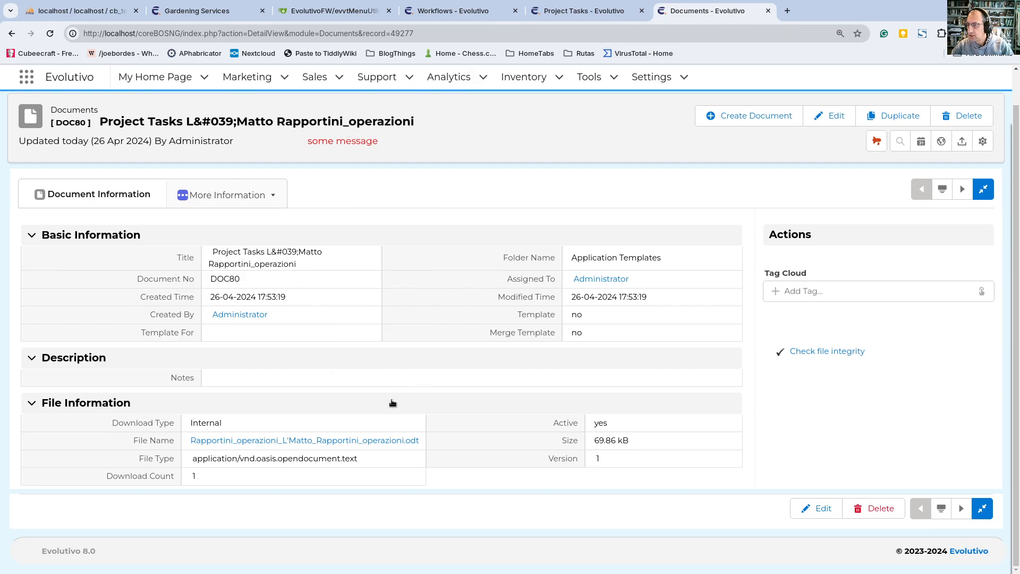
Step: Check the L'Matto task's related document against the Generate docs workflow, and review the set rel docs task's expression and variable without saving
left_click(590, 11)
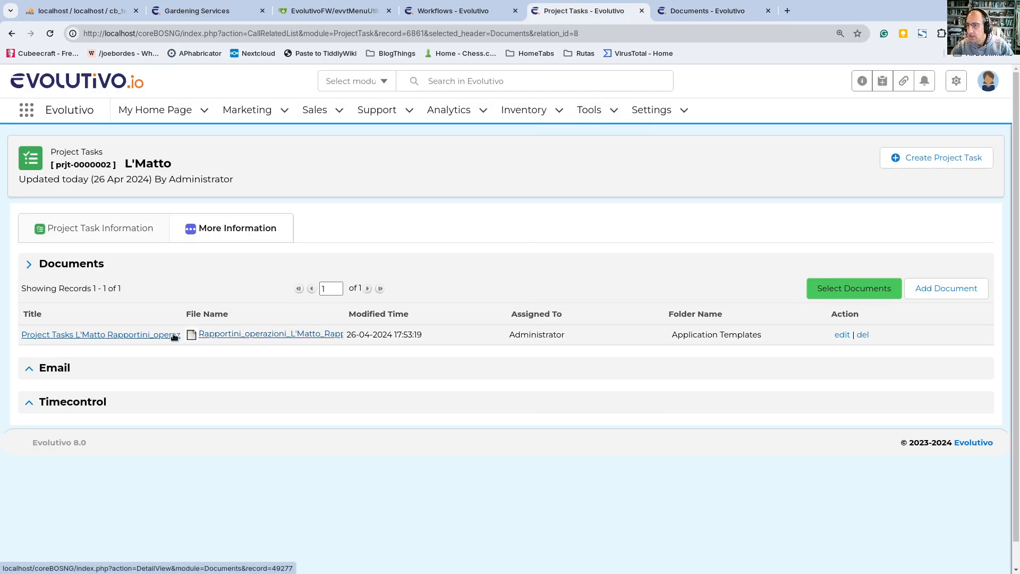
left_click(452, 10)
scroll(298, 391, "down", 2)
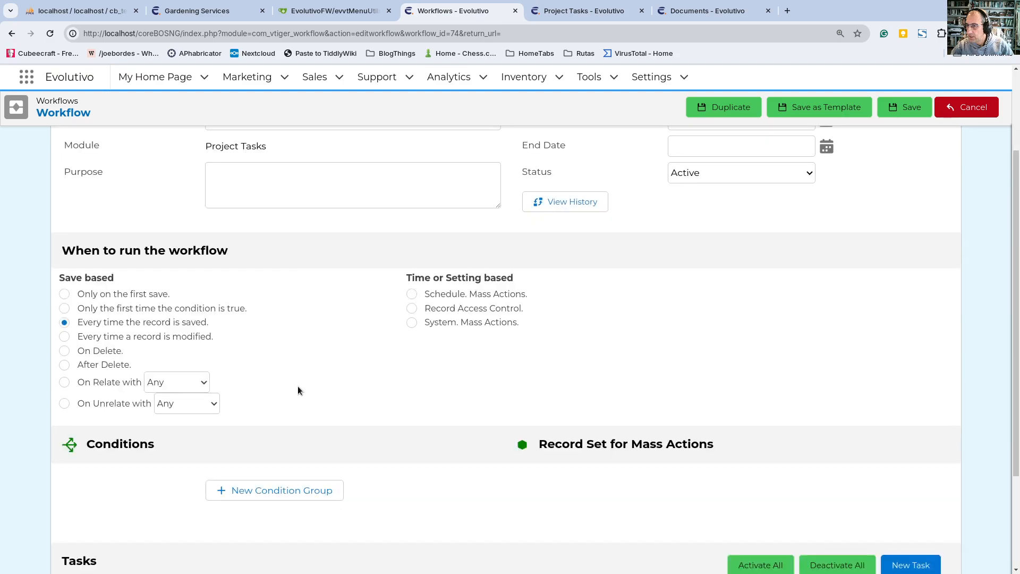
scroll(297, 390, "down", 3)
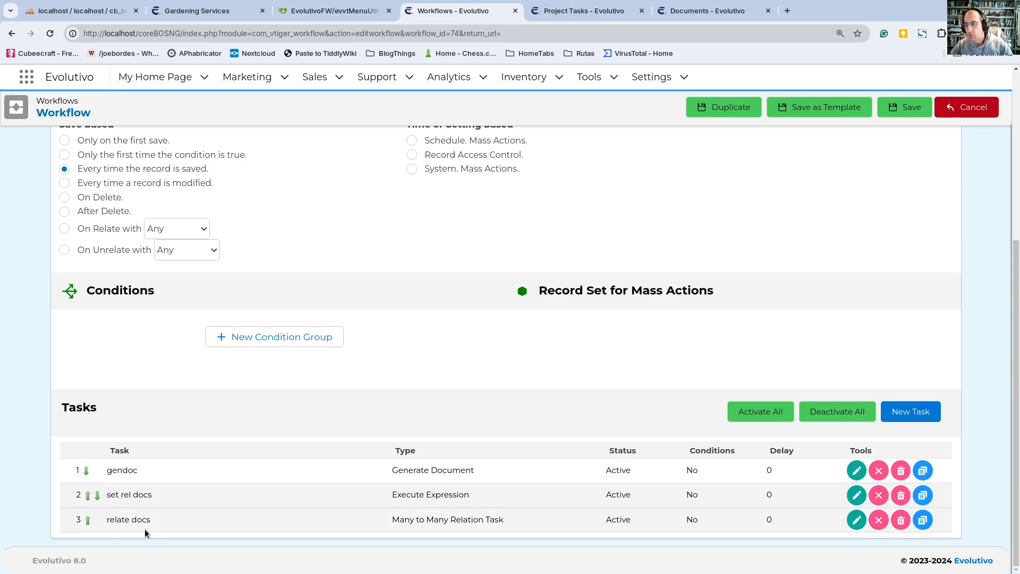
left_click(852, 496)
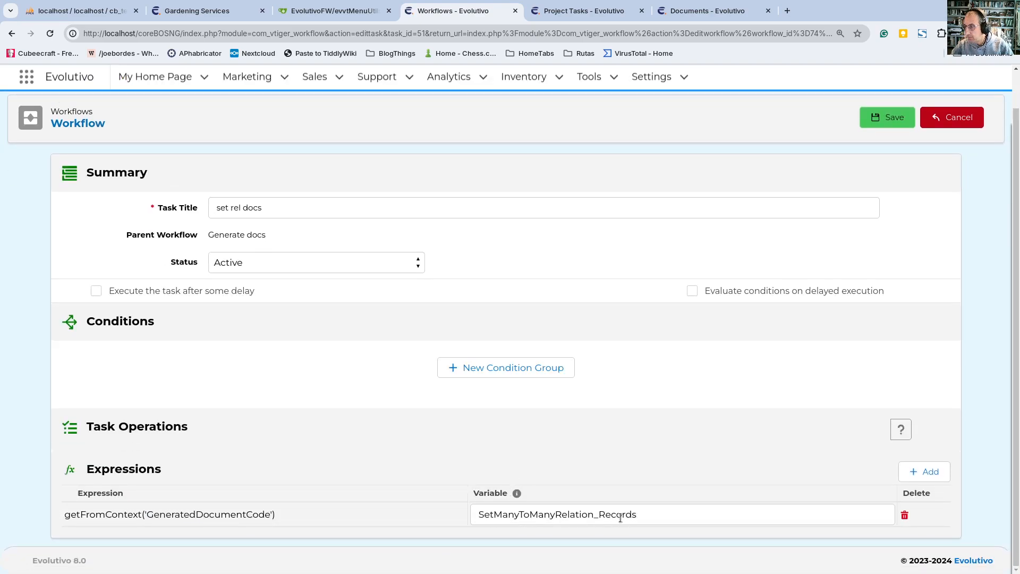
left_click(951, 117)
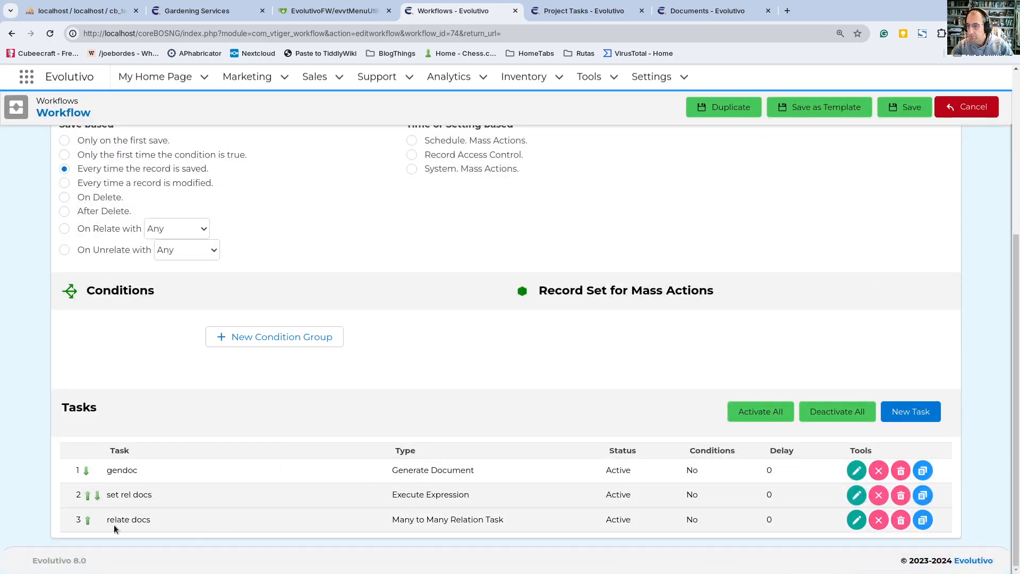